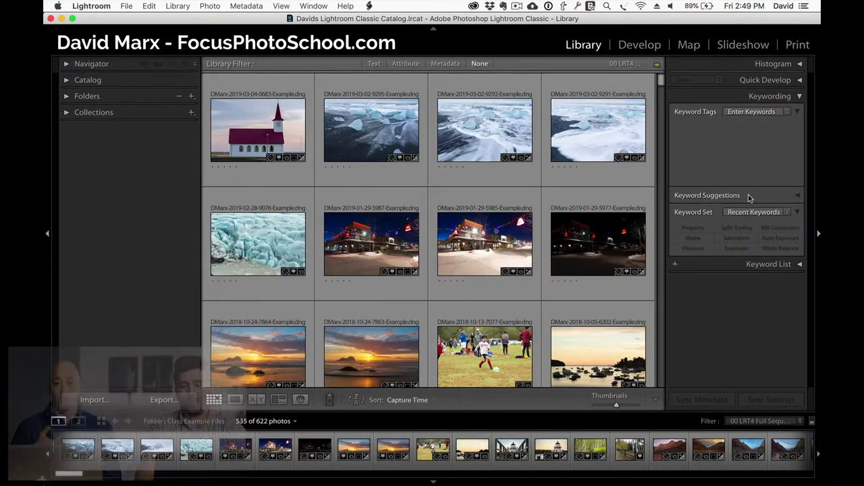
# Filter the Library by the text 'wedding', narrowing 622 photos to 12.
pyautogui.click(374, 64)
pyautogui.click(536, 78)
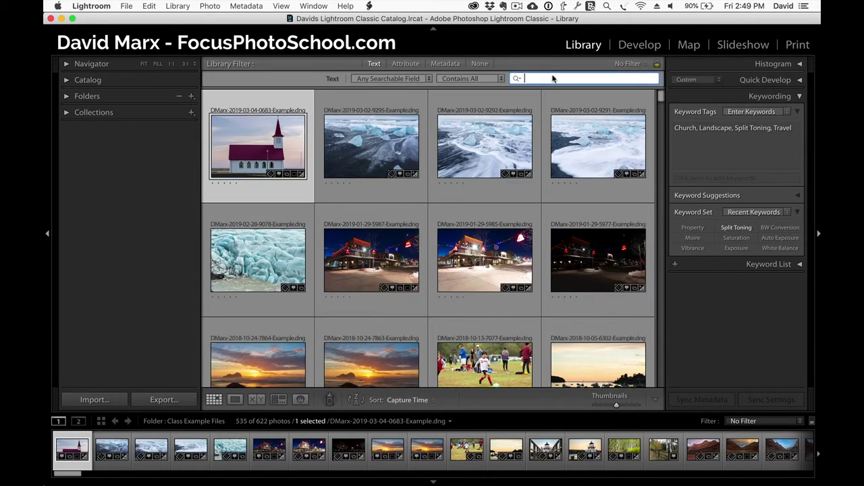
pyautogui.write('wedding')
pyautogui.press('BackSpace')
pyautogui.press('BackSpace')
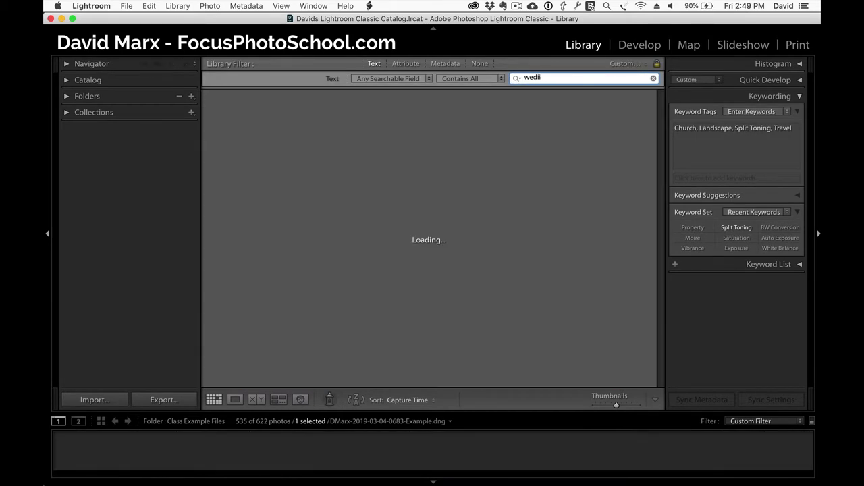
pyautogui.write('ng')
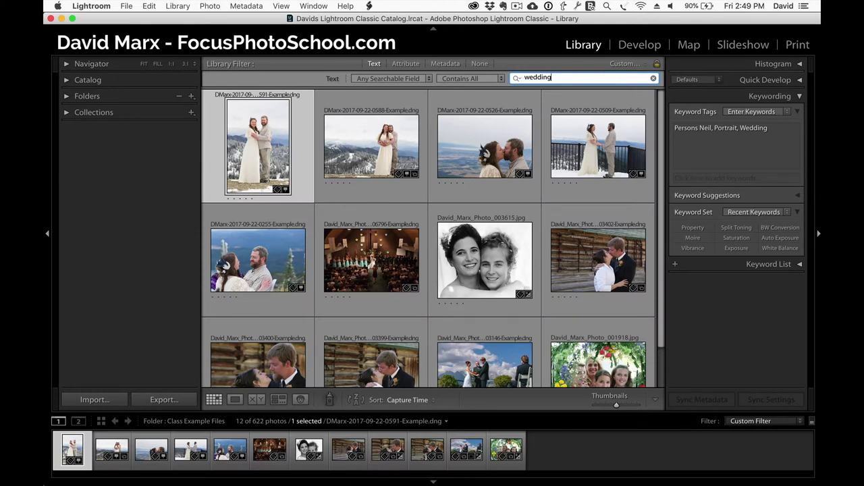
# Edit the selected photo's keyword tags (Portrait, Wedding), then finish editing.
pyautogui.click(746, 138)
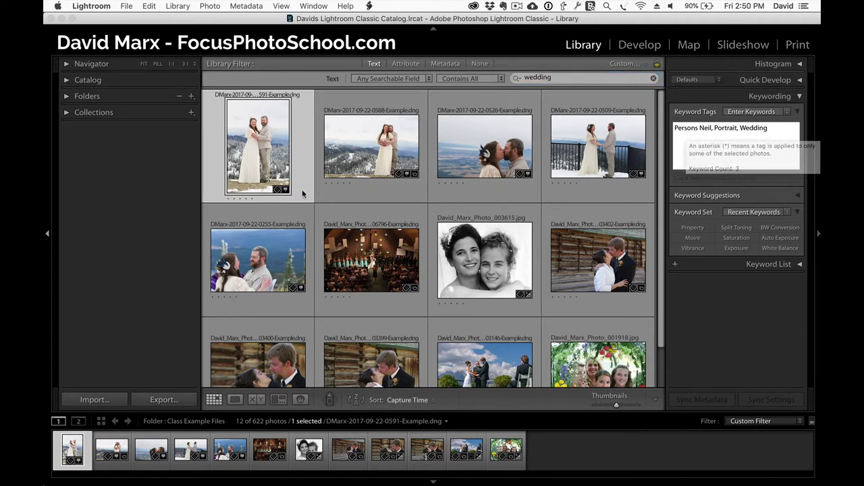
pyautogui.scroll(-2, 322, 323)
pyautogui.scroll(2, 321, 317)
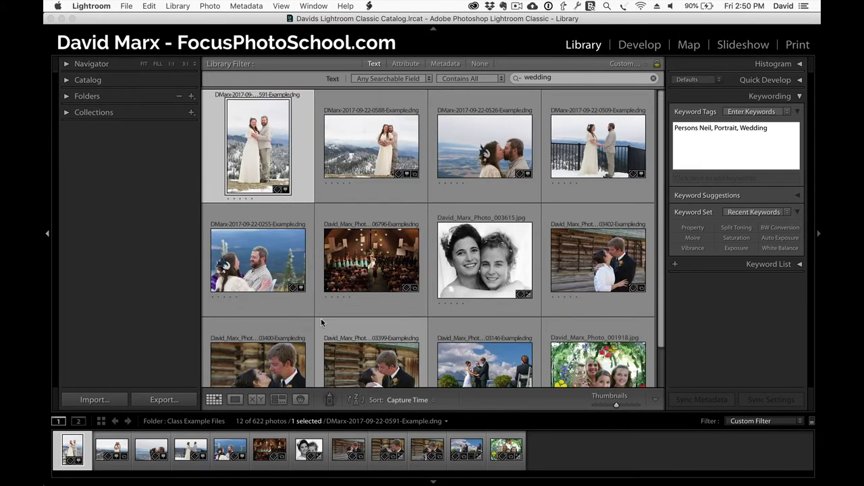
pyautogui.click(48, 240)
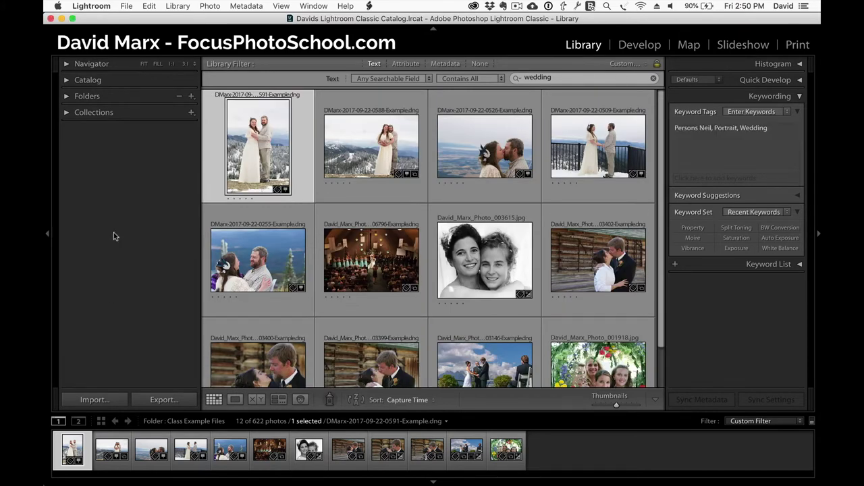
# Start and abandon adding a keyword, then collapse the left panels for a five-column grid.
pyautogui.click(688, 178)
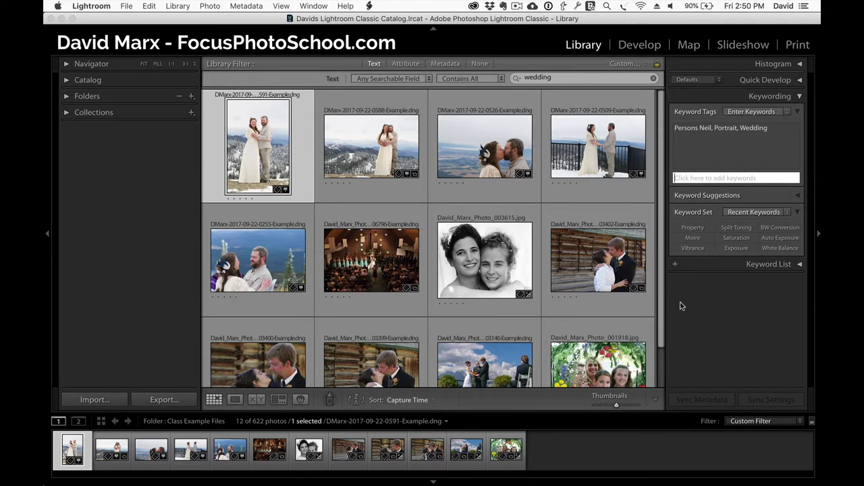
pyautogui.click(45, 237)
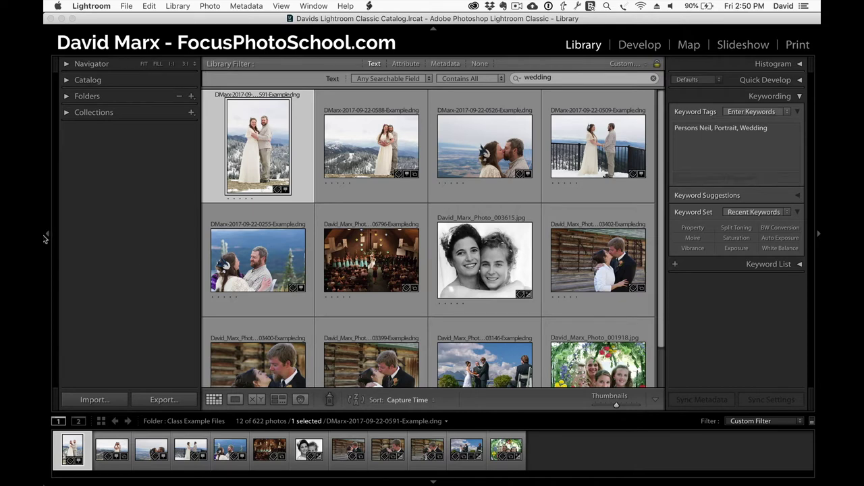
pyautogui.click(45, 238)
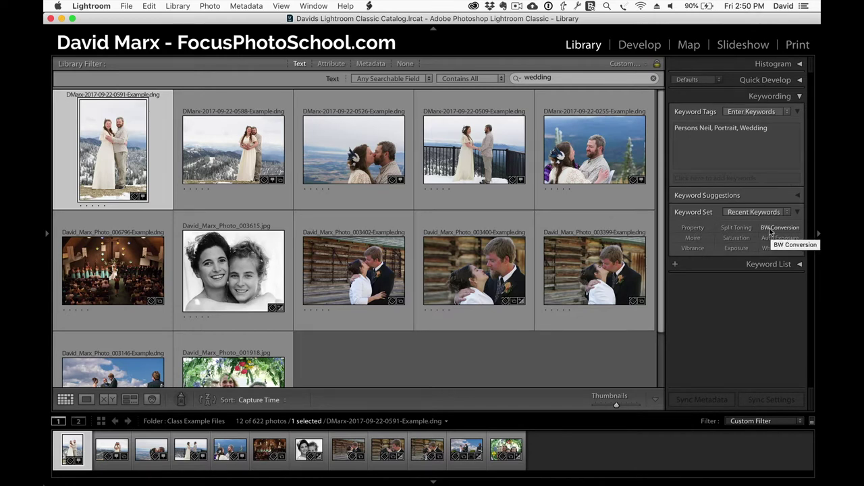
# Add and then remove the BW Conversion keyword, and switch the keyword set to Wedding Photography.
pyautogui.click(770, 232)
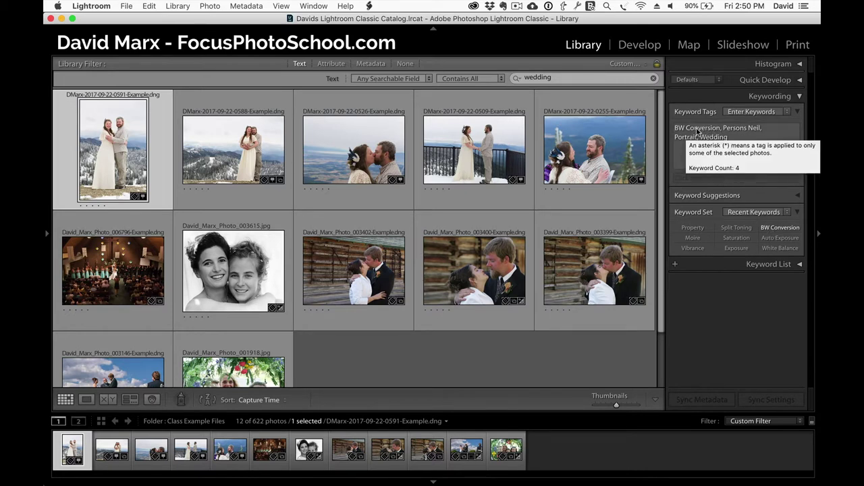
pyautogui.click(777, 228)
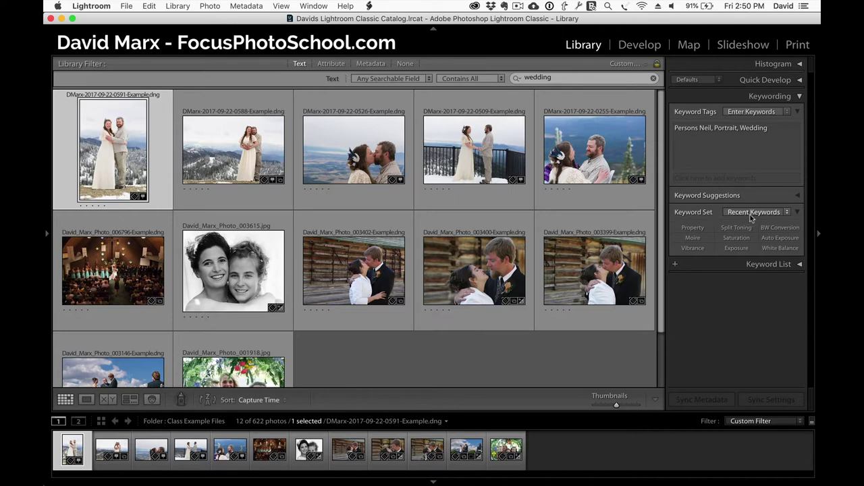
pyautogui.click(780, 213)
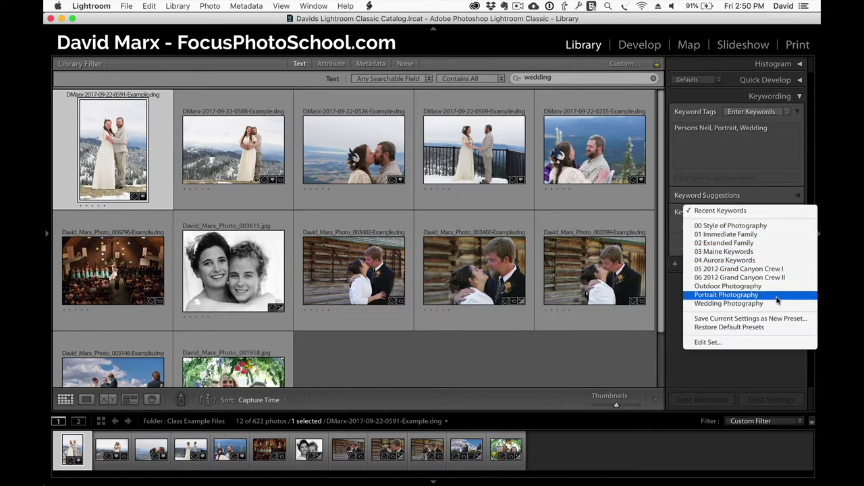
pyautogui.click(776, 303)
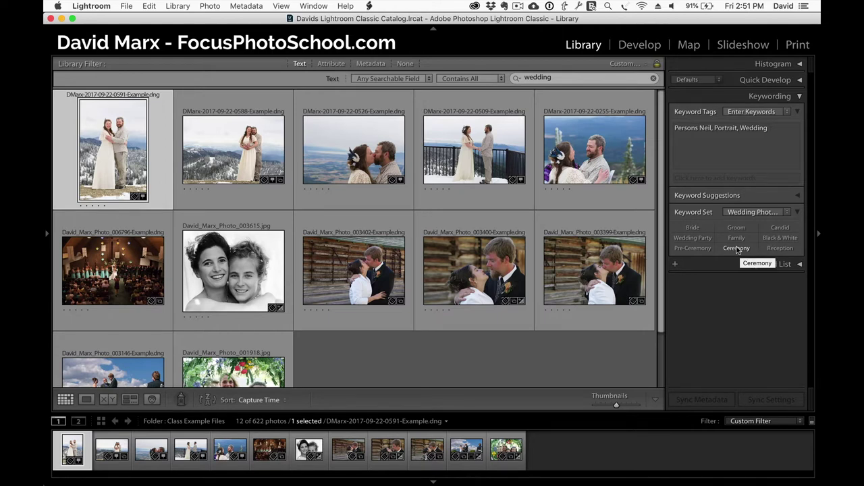
pyautogui.click(785, 212)
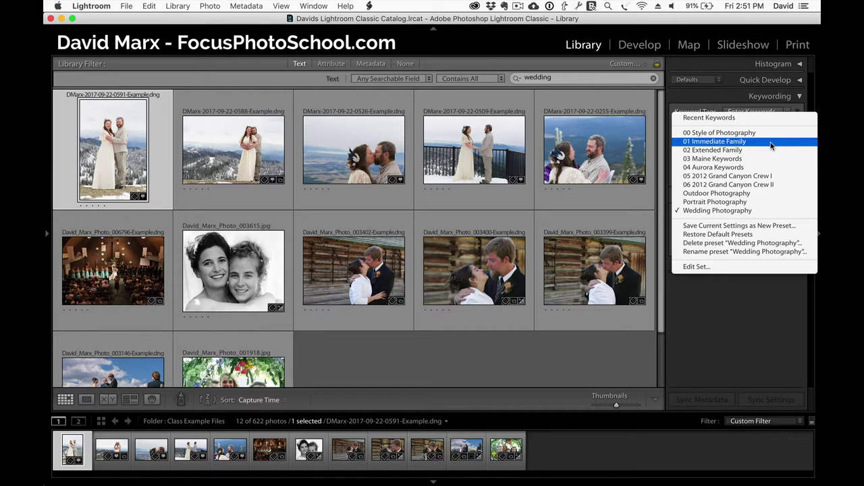
pyautogui.click(755, 211)
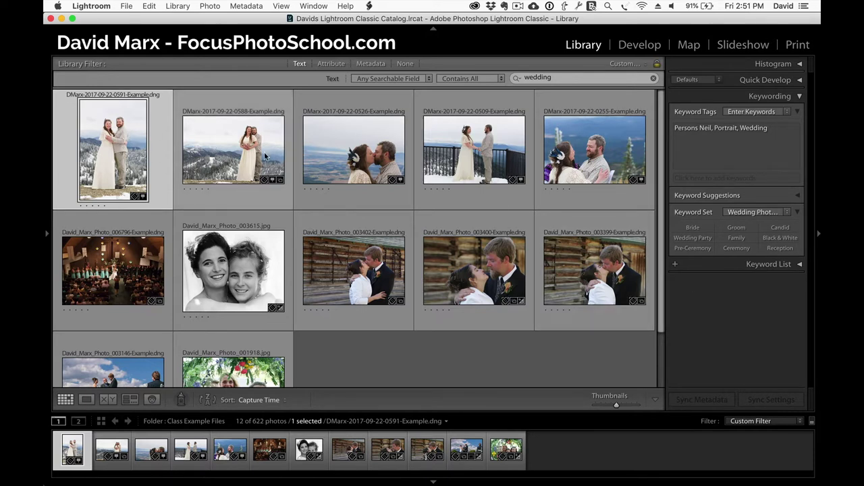
# Tag the first photo Bride, and the second Bride, Groom and Ceremony using Option shortcuts.
pyautogui.click(693, 229)
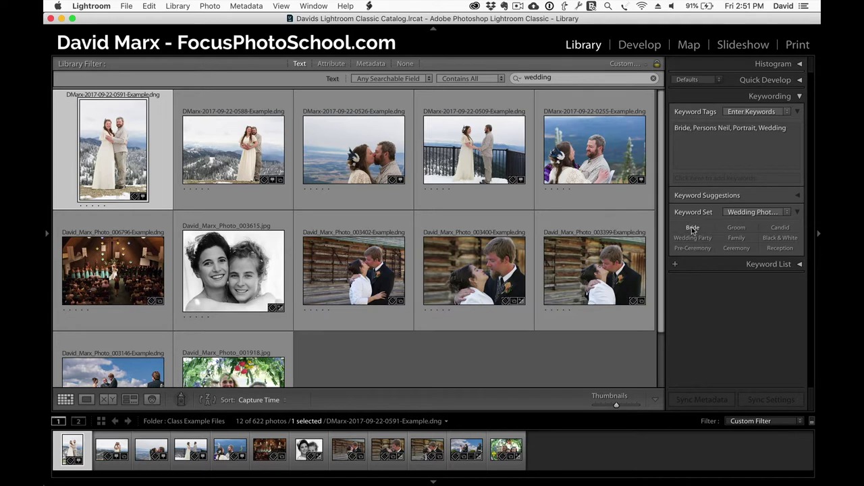
pyautogui.click(238, 137)
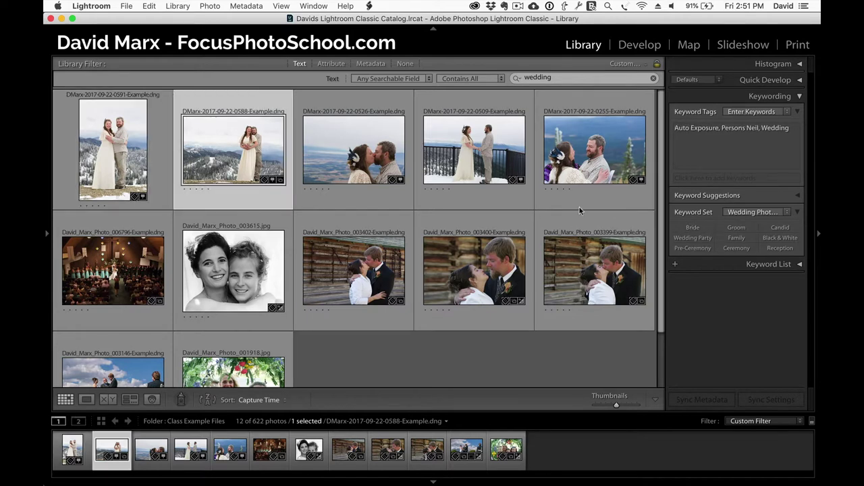
pyautogui.click(688, 230)
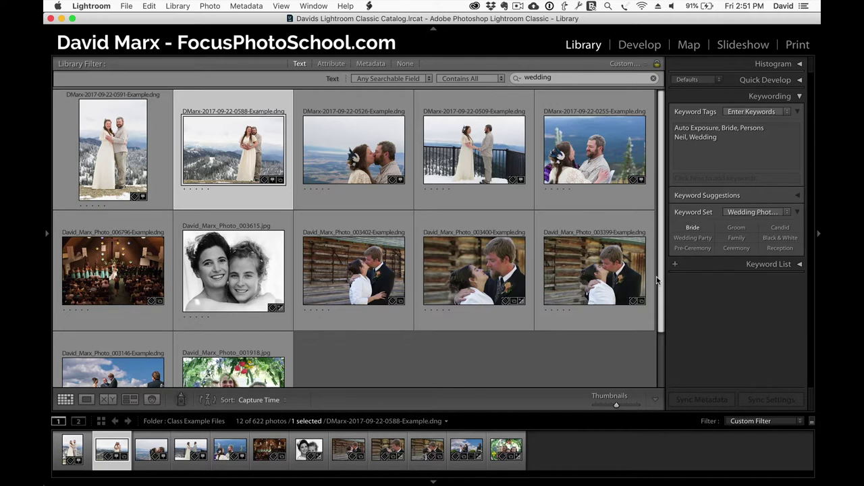
pyautogui.press('alt')
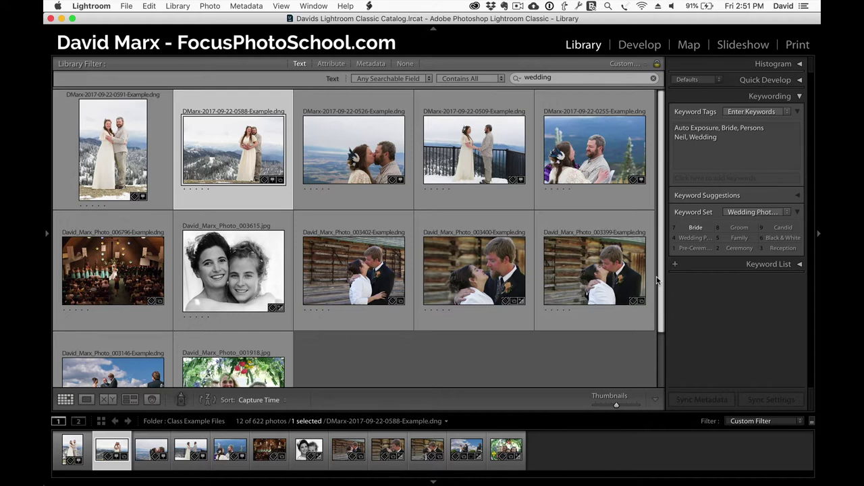
pyautogui.hotkey('alt', '8')
pyautogui.hotkey('alt', '2')
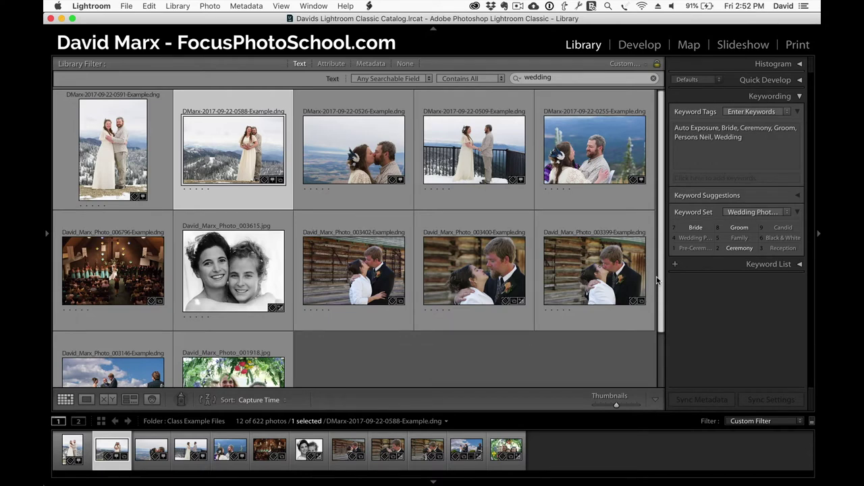
# Select photos 0526 through 0255 and add Bride, Groom and Ceremony with Option number shortcuts.
pyautogui.click(354, 150)
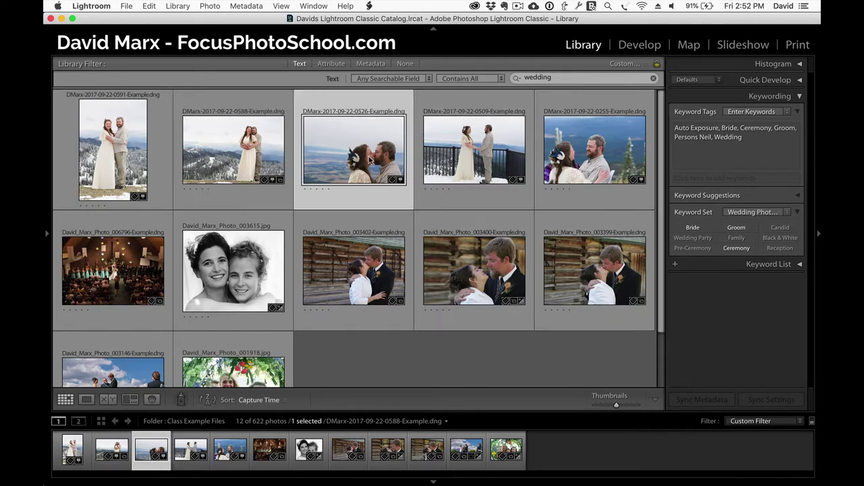
pyautogui.keyDown('shift'); pyautogui.click(588, 155); pyautogui.keyUp('shift')
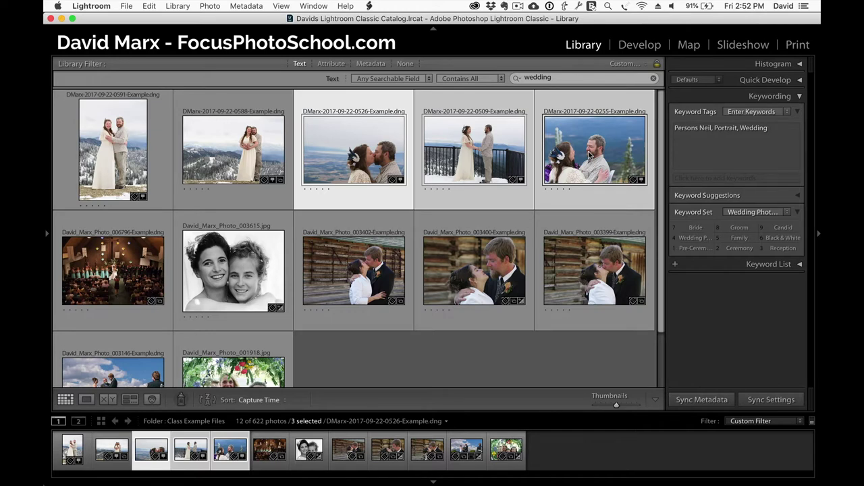
pyautogui.hotkey('alt', '1')
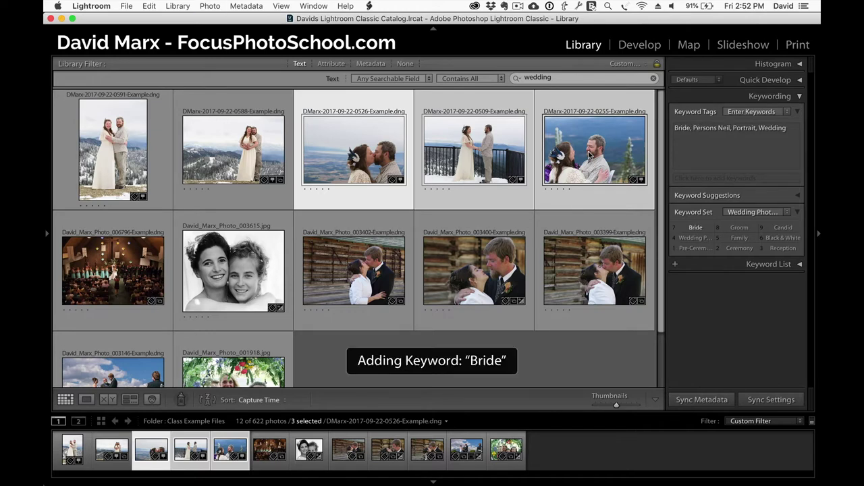
pyautogui.hotkey('alt', '2')
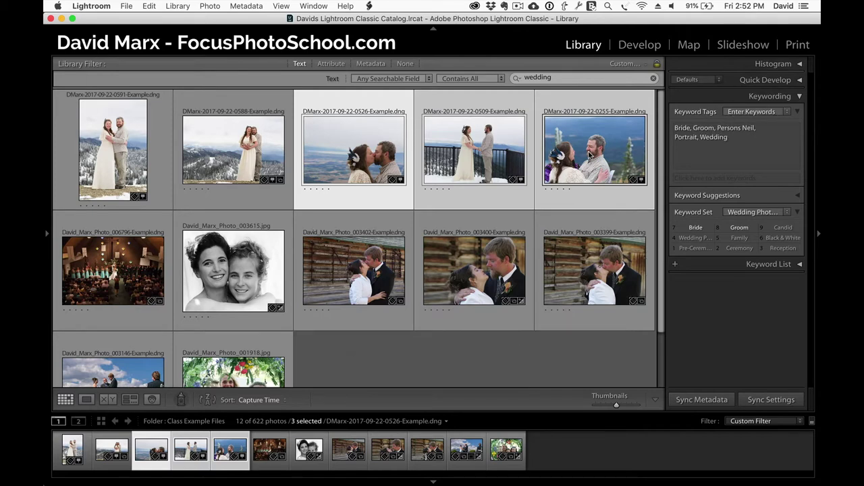
pyautogui.hotkey('alt', '8')
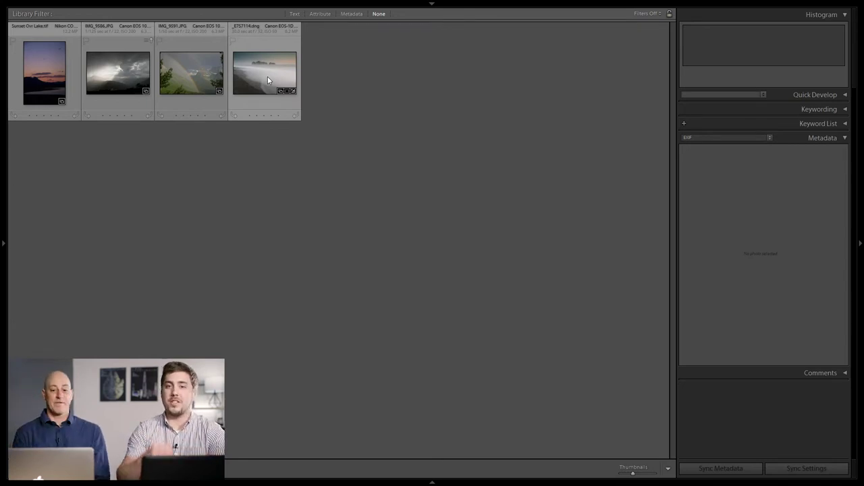
# Open the misty beach photo _E757114.dng in Develop and clone out a dust speck in its sky.
pyautogui.doubleClick(268, 80)
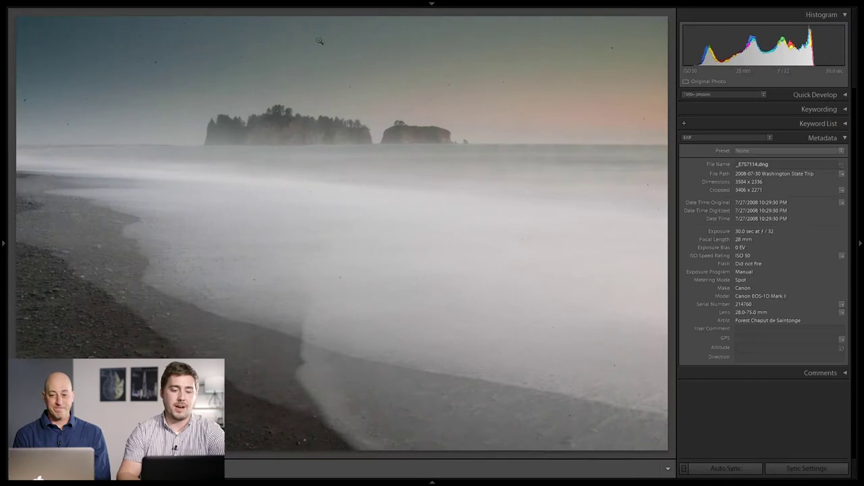
pyautogui.moveTo(136, 70); pyautogui.dragTo(357, 171)
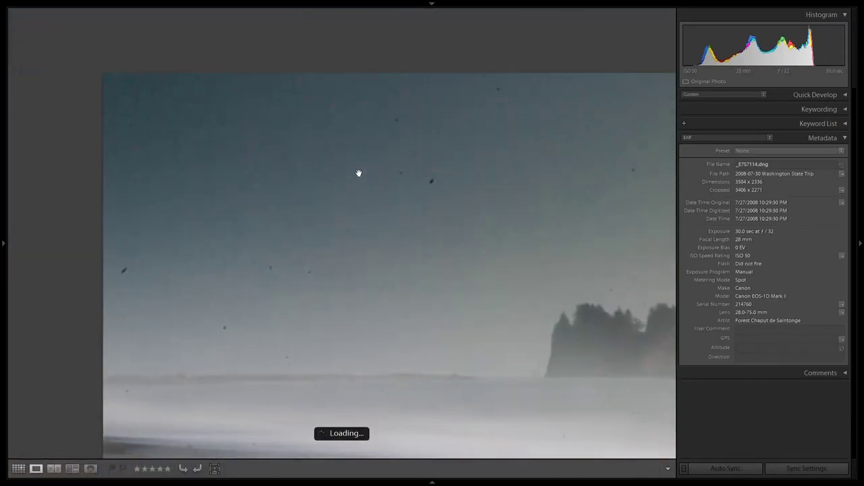
pyautogui.press('d')
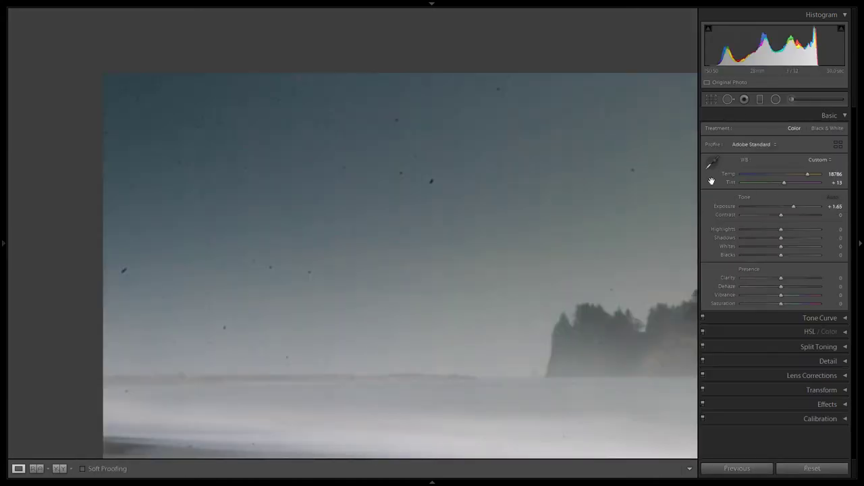
pyautogui.click(728, 99)
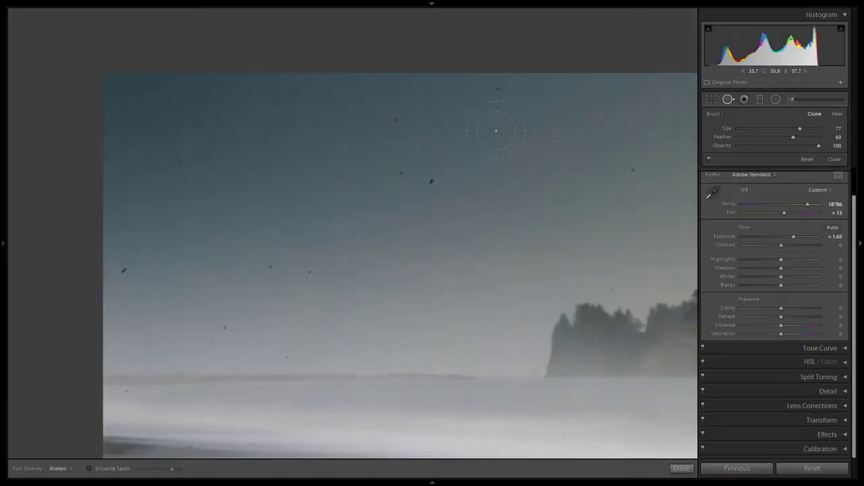
pyautogui.scroll(-1, 438, 181)
pyautogui.scroll(-1, 439, 180)
pyautogui.click(430, 181)
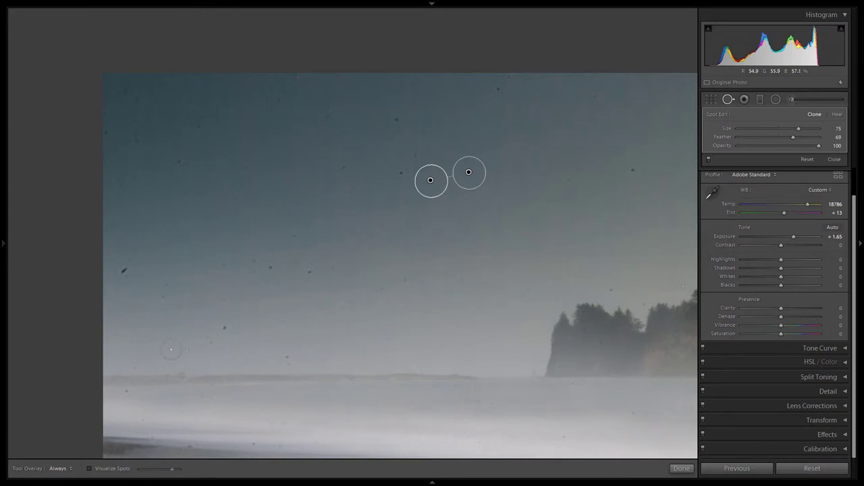
# Back in the grid, open IMG_9586 at 1:1 and pan down to the mountains.
pyautogui.press('g')
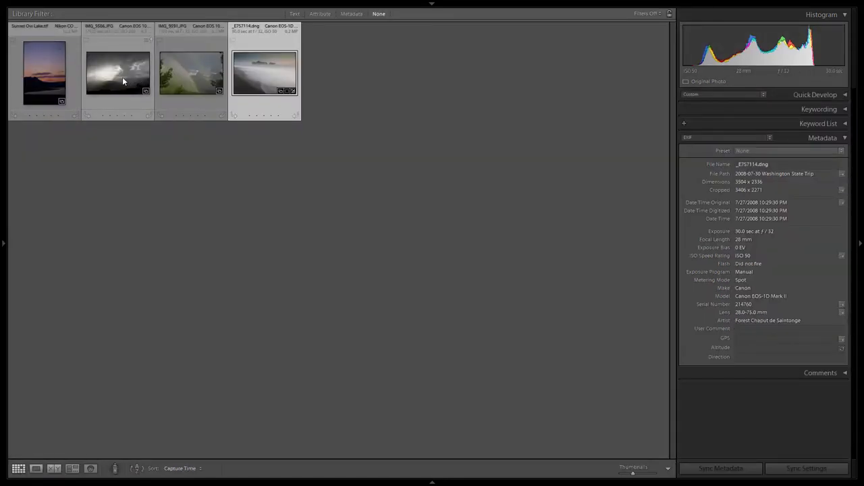
pyautogui.doubleClick(122, 77)
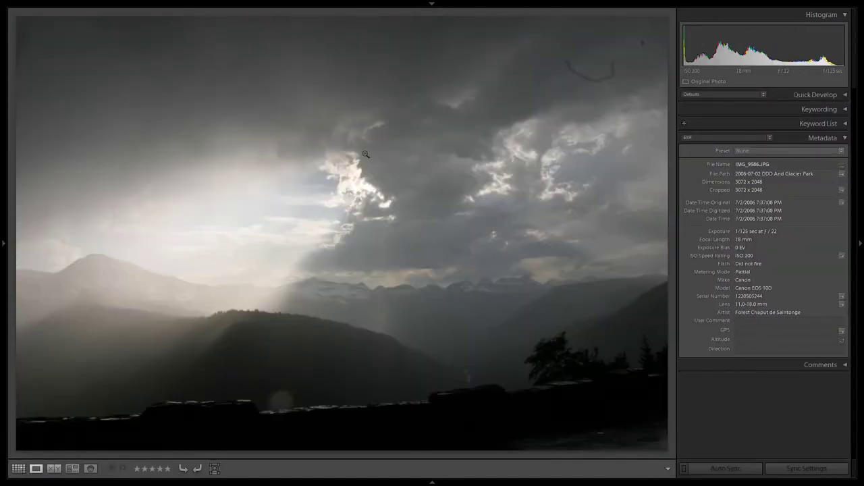
pyautogui.click(186, 80)
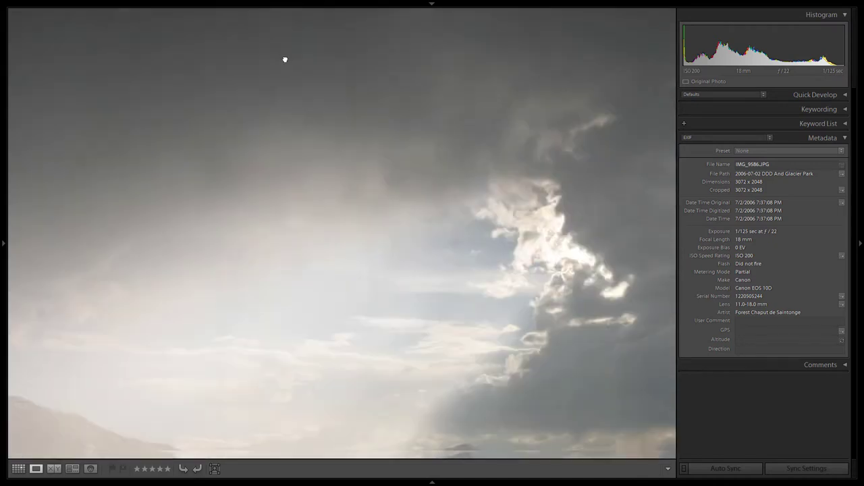
pyautogui.moveTo(285, 59); pyautogui.dragTo(280, 244)
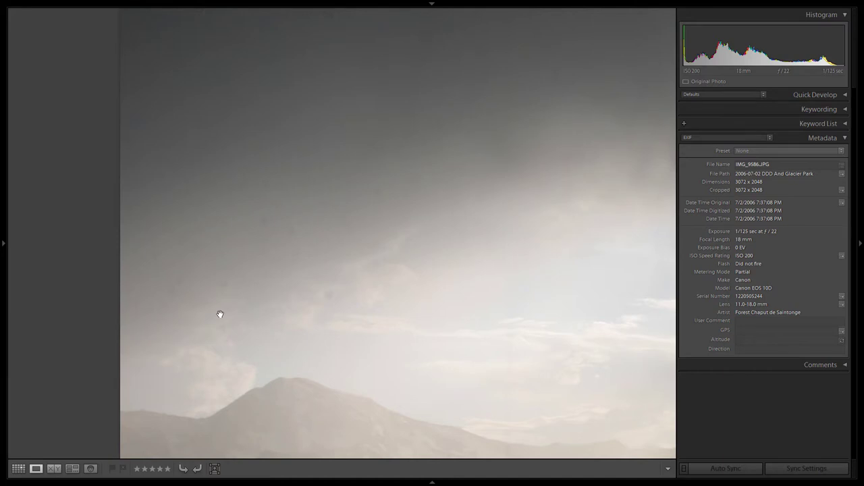
# Take the mountain photo into Develop with the Spot Removal tool and its toolbar visible.
pyautogui.press('d')
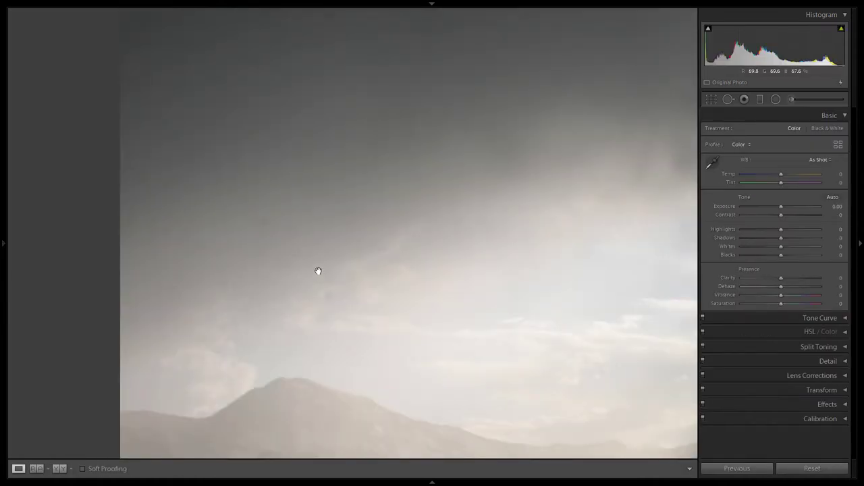
pyautogui.click(726, 100)
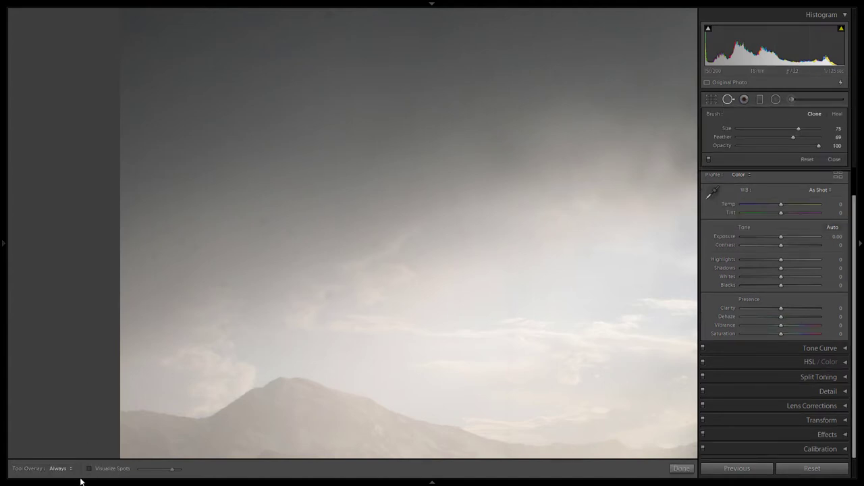
pyautogui.press('t')
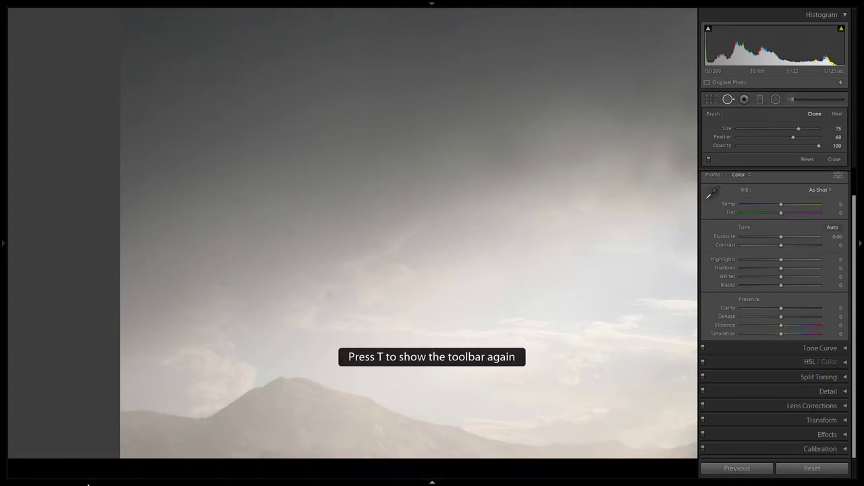
pyautogui.press('t')
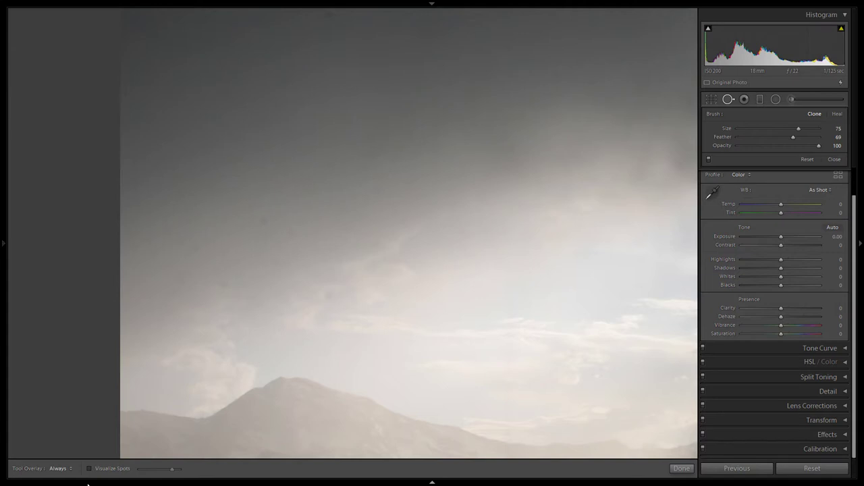
pyautogui.press('t')
pyautogui.press('t')
# Reveal dust with Visualize Spots, heal a sky speck sourced from nearby clean sky, then turn visualization off.
pyautogui.click(88, 468)
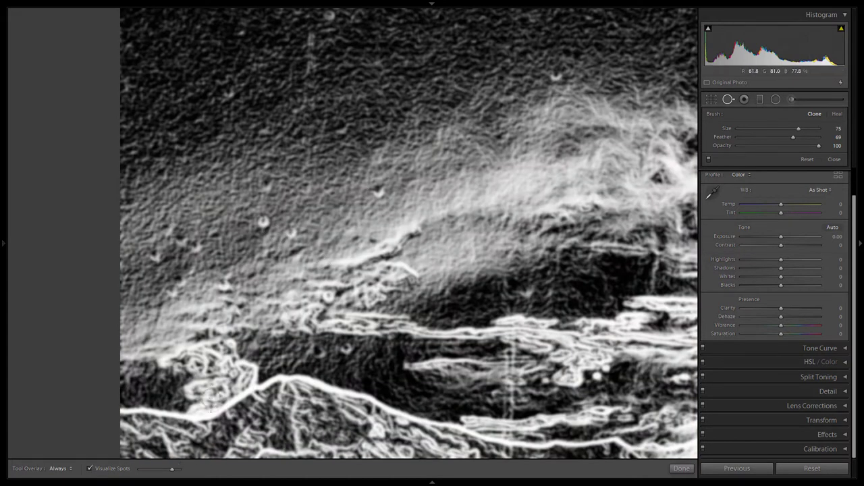
pyautogui.moveTo(174, 472)
pyautogui.mouseDown()
pyautogui.moveTo(155, 471)
pyautogui.moveTo(177, 471)
pyautogui.moveTo(166, 477)
pyautogui.mouseUp()
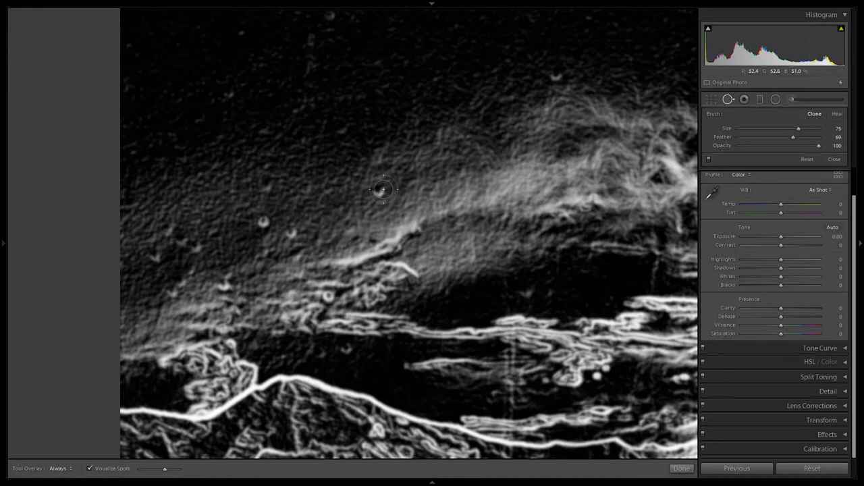
pyautogui.click(262, 222)
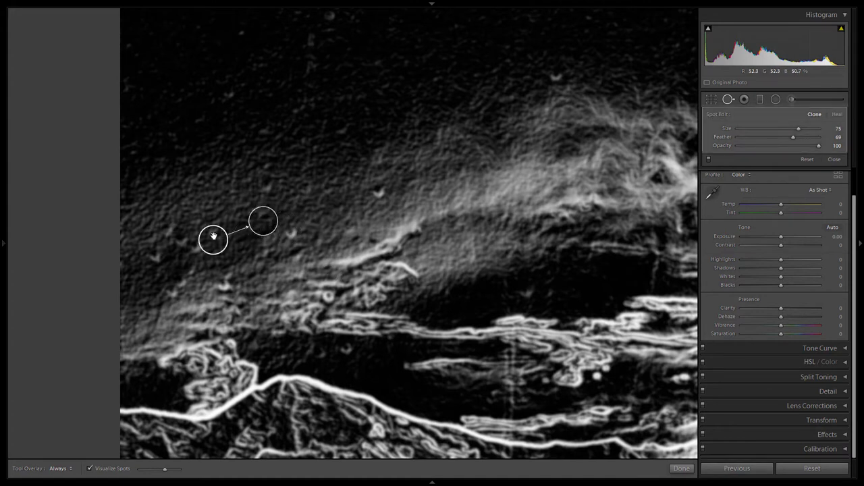
pyautogui.moveTo(213, 237)
pyautogui.mouseDown()
pyautogui.moveTo(230, 179)
pyautogui.moveTo(225, 245)
pyautogui.moveTo(226, 177)
pyautogui.moveTo(221, 237)
pyautogui.mouseUp()
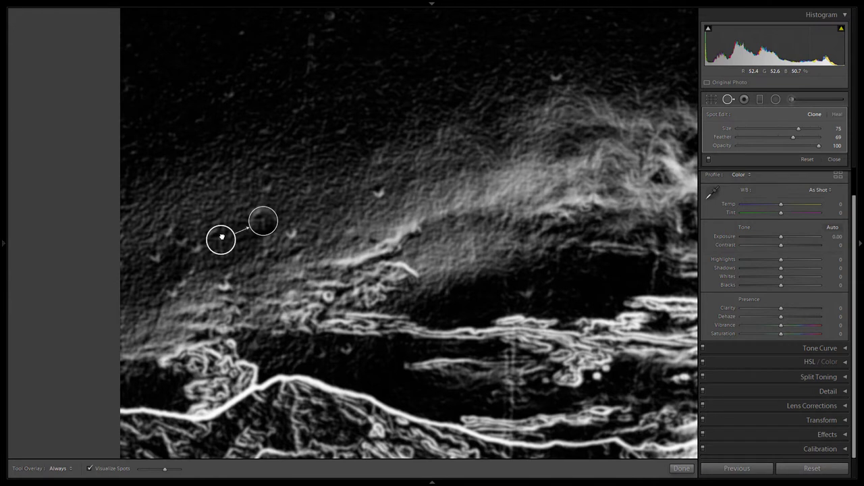
pyautogui.click(99, 470)
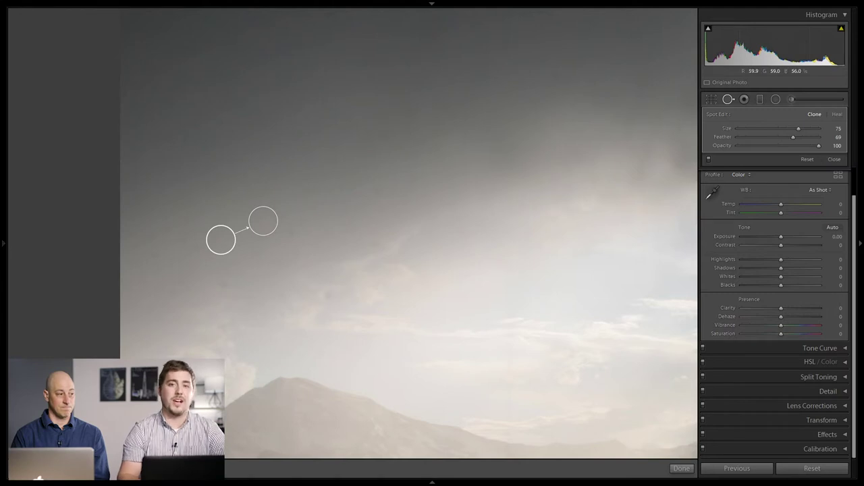
# Briefly compare spot visualization, then return to the 12-photo wedding Library grid.
pyautogui.press('a')
pyautogui.press('a')
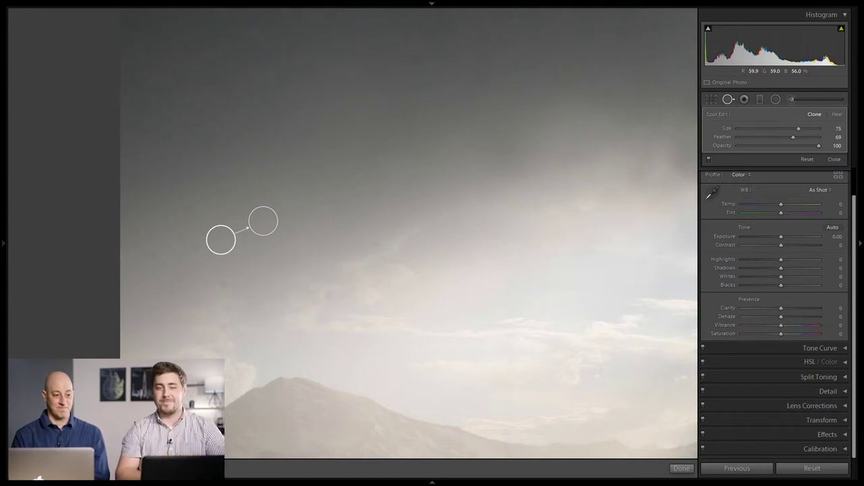
pyautogui.press('g')
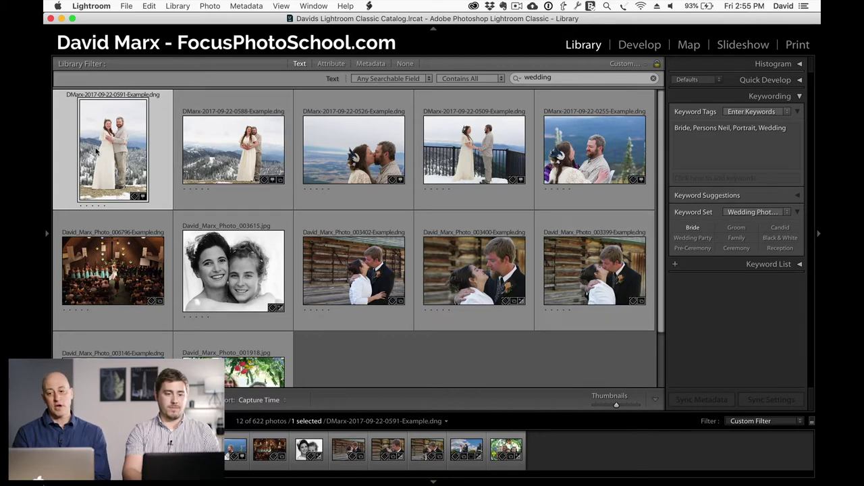
# Glance at the photo fitted in Develop, then select 0588 in the grid and expand Quick Develop.
pyautogui.click(665, 43)
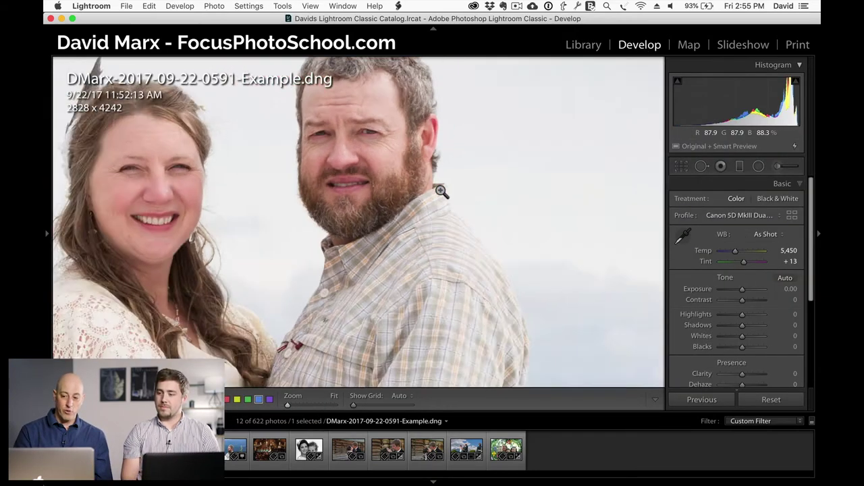
pyautogui.click(441, 192)
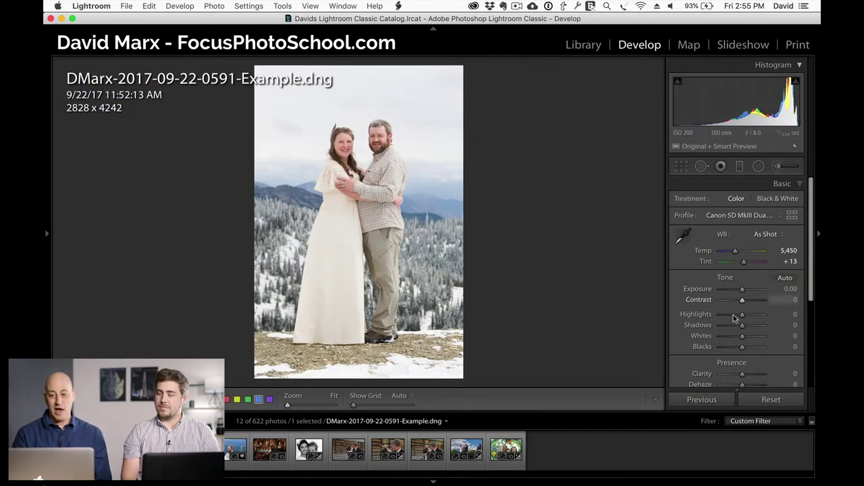
pyautogui.press('g')
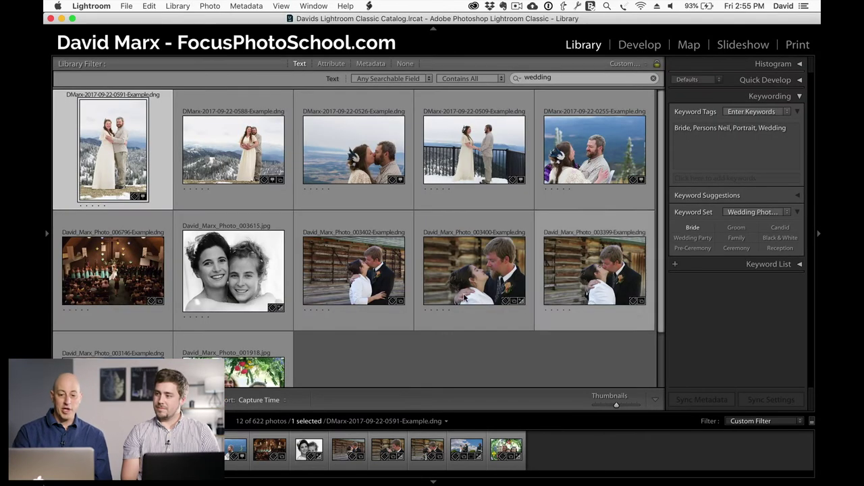
pyautogui.click(231, 133)
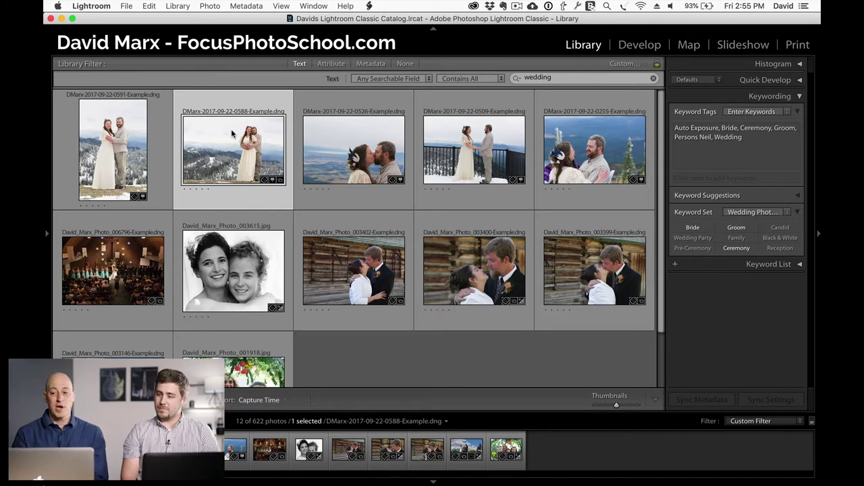
pyautogui.click(769, 80)
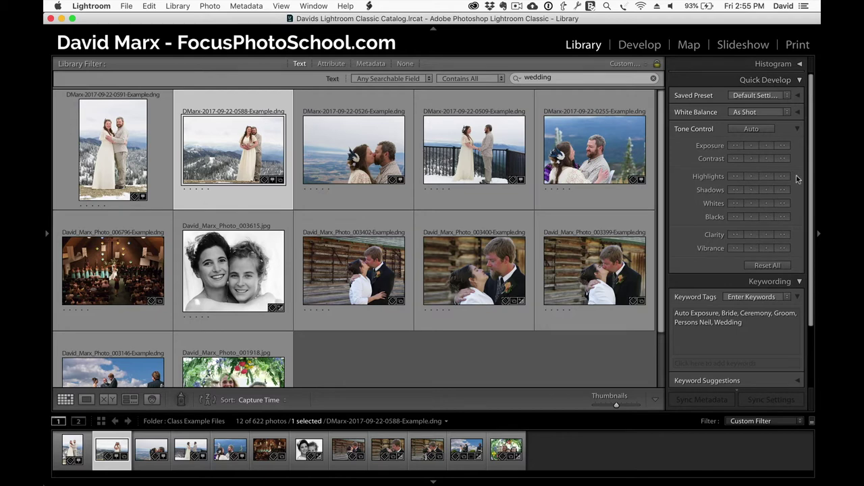
# Lower the first bride-and-groom photo's exposure to −1.33 in Quick Develop, then go back to the Library grid.
pyautogui.click(797, 282)
pyautogui.click(112, 183)
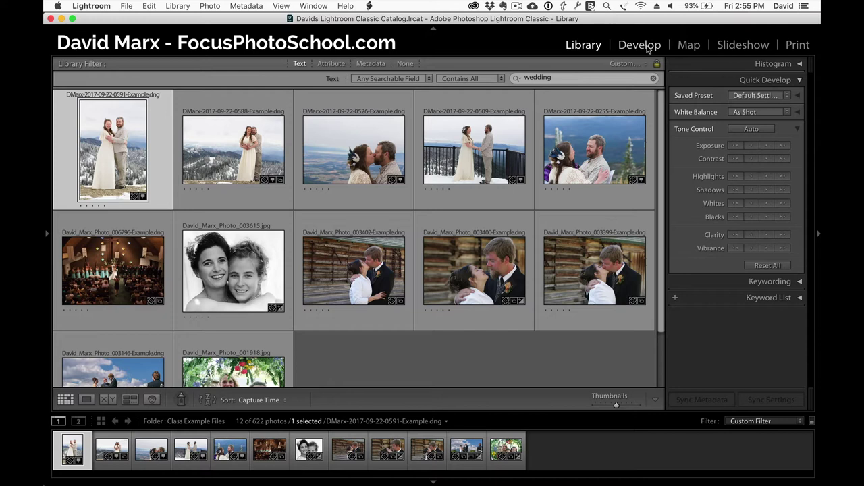
pyautogui.click(749, 148)
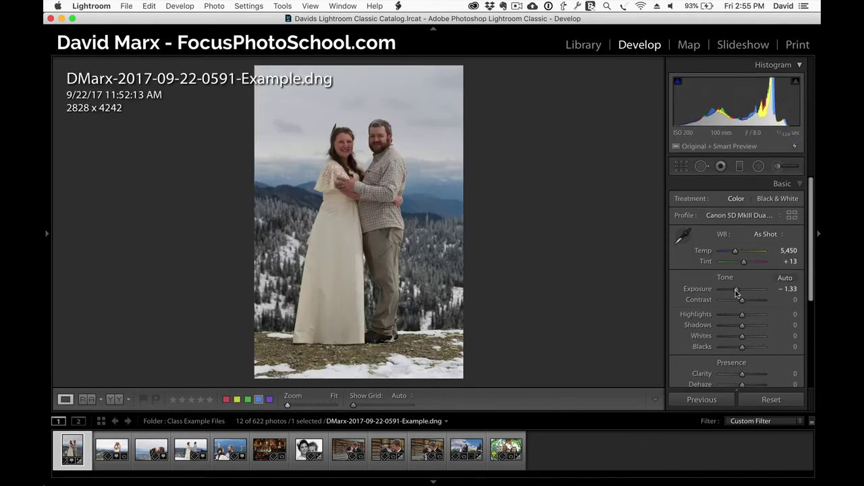
pyautogui.press('i')
pyautogui.press('i')
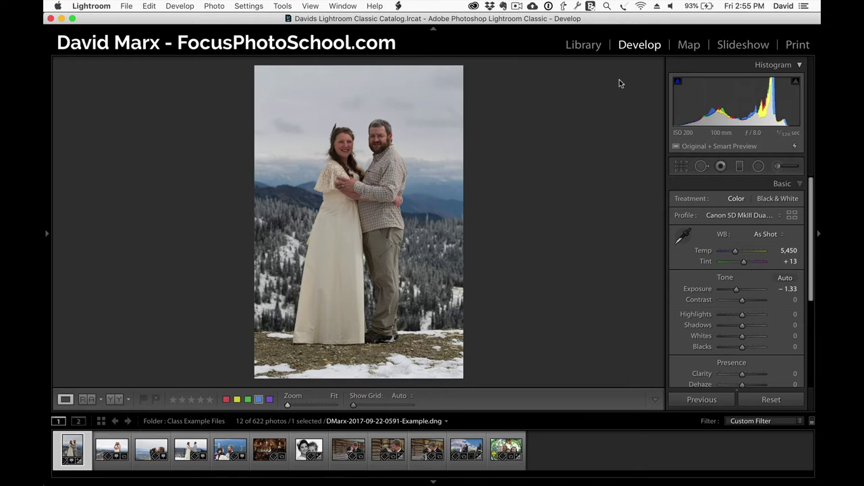
pyautogui.click(584, 48)
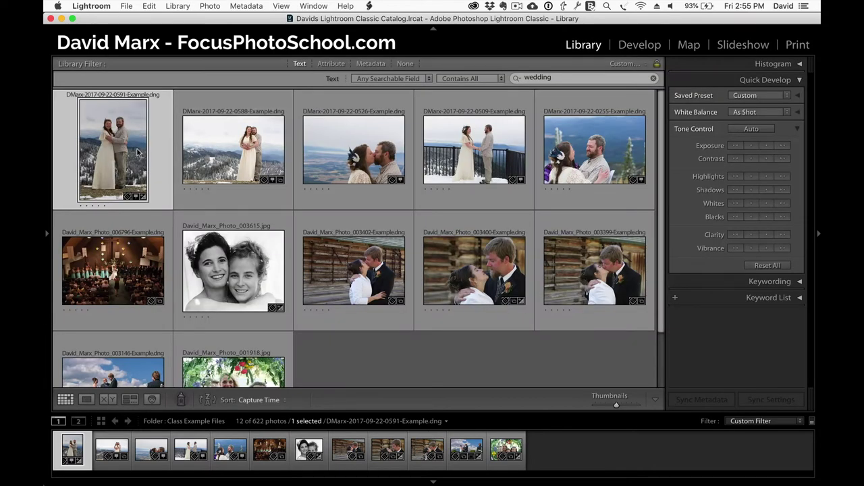
# Reset the 0591 wedding photo's develop settings to Default and show it large in Loupe view.
pyautogui.rightClick(137, 152)
pyautogui.moveTo(206, 363)
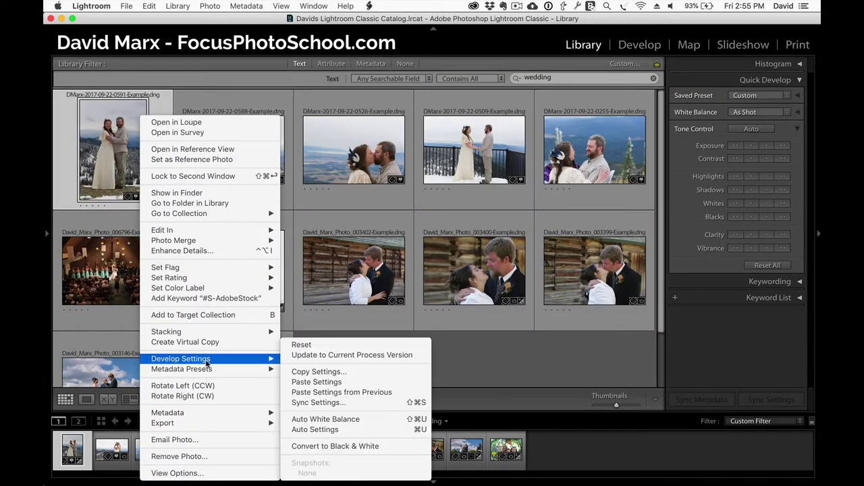
pyautogui.click(301, 345)
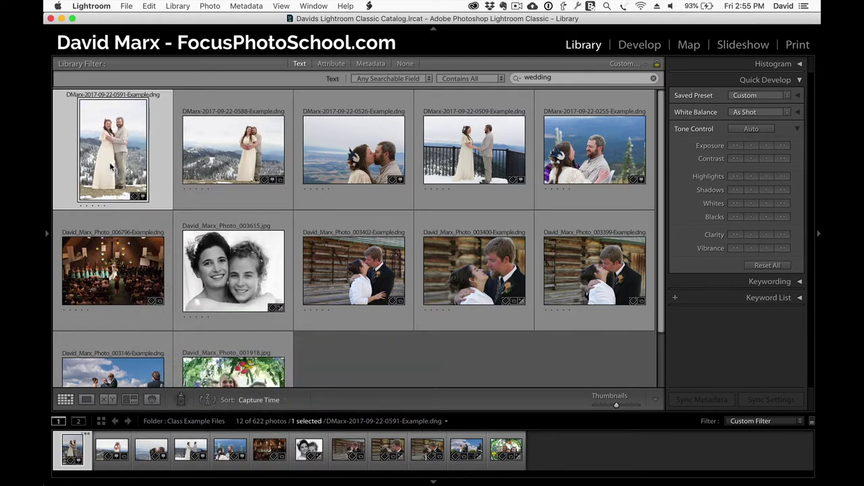
pyautogui.click(796, 129)
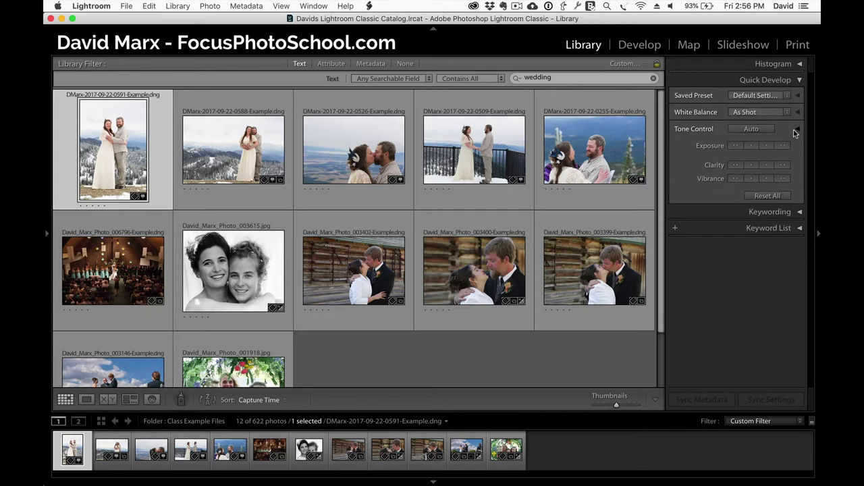
pyautogui.click(796, 130)
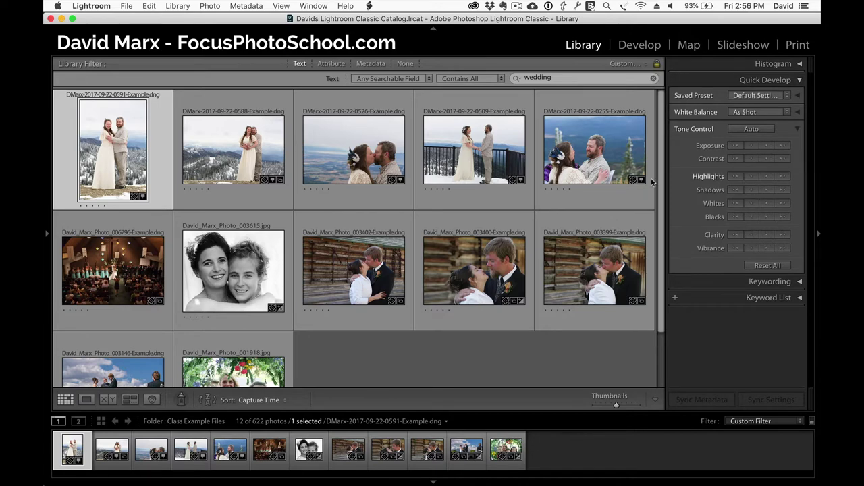
pyautogui.press('e')
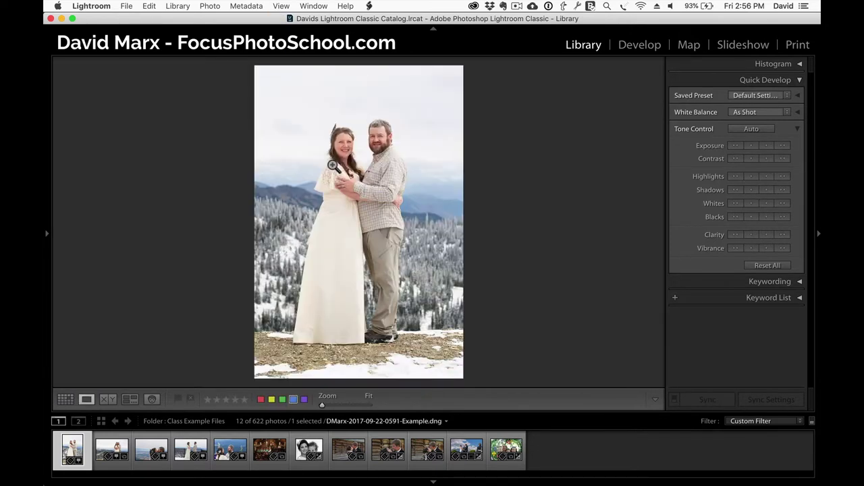
# Nudge the photo's highlights one step and inspect the woman's face at 3:1 zoom.
pyautogui.click(751, 177)
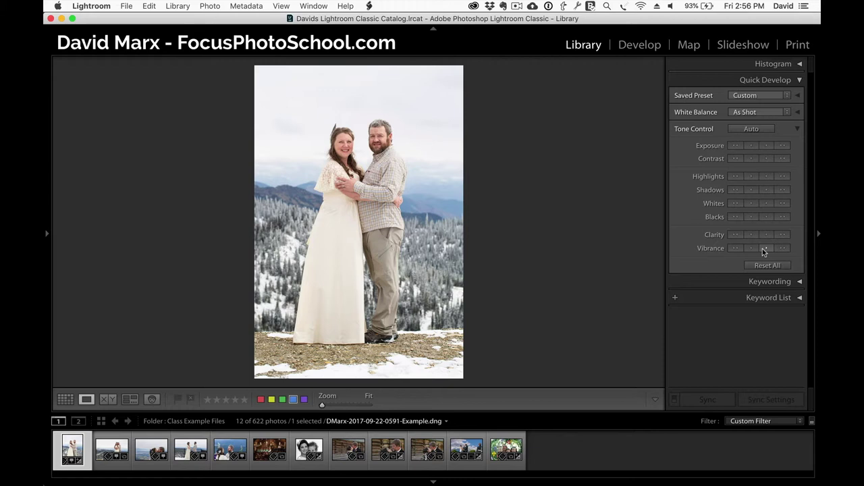
pyautogui.press('alt')
pyautogui.press('alt')
pyautogui.click(349, 146)
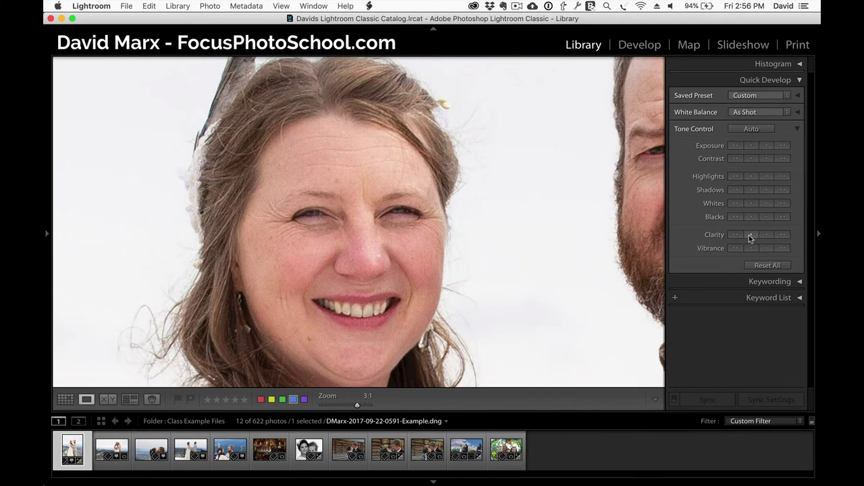
pyautogui.press('alt')
pyautogui.click(593, 261)
# Drop Quick Develop Saturation until the photo is nearly black-and-white, then return to Grid view.
pyautogui.press('alt')
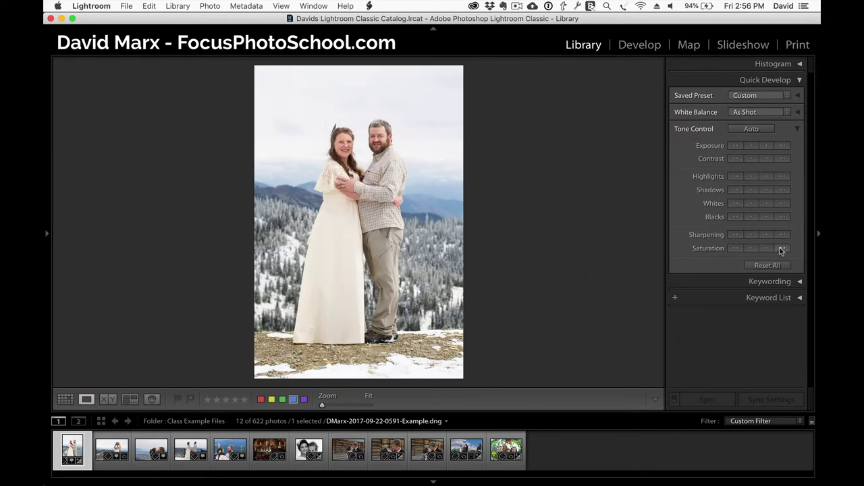
pyautogui.click(781, 250)
pyautogui.click(735, 249)
pyautogui.click(735, 249)
pyautogui.click(734, 248)
pyautogui.press('alt')
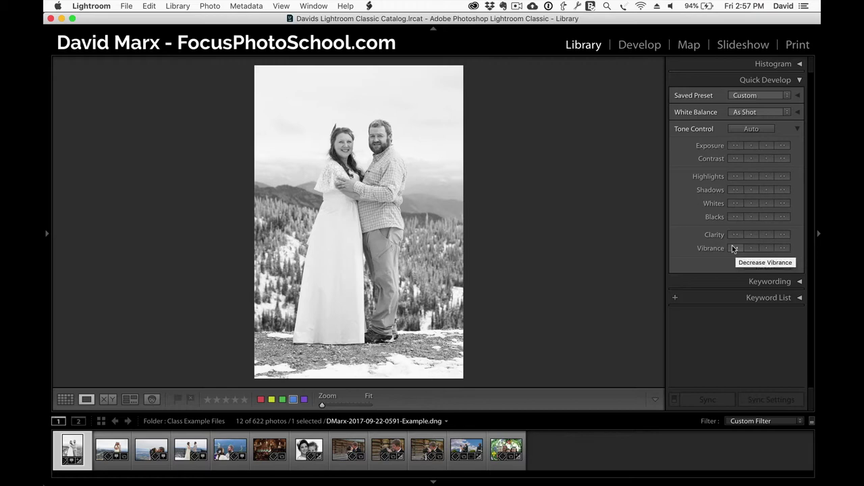
pyautogui.press('g')
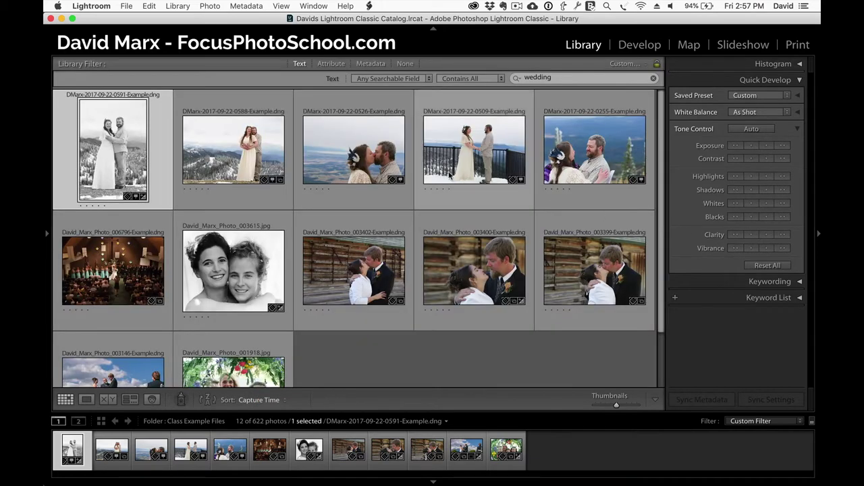
# Shift-select the black-and-white photo and the next three wedding photos, holding Alt for Sync options.
pyautogui.keyDown('shift'); pyautogui.click(458, 162); pyautogui.keyUp('shift')
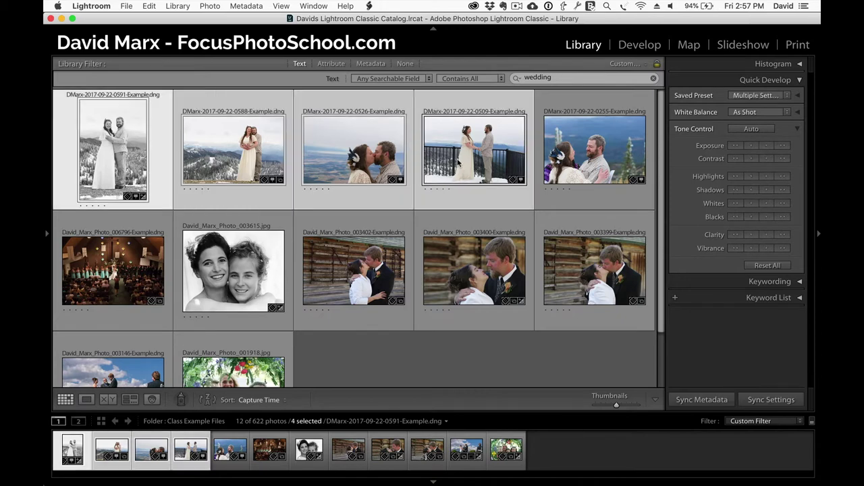
pyautogui.press('alt')
pyautogui.press('alt')
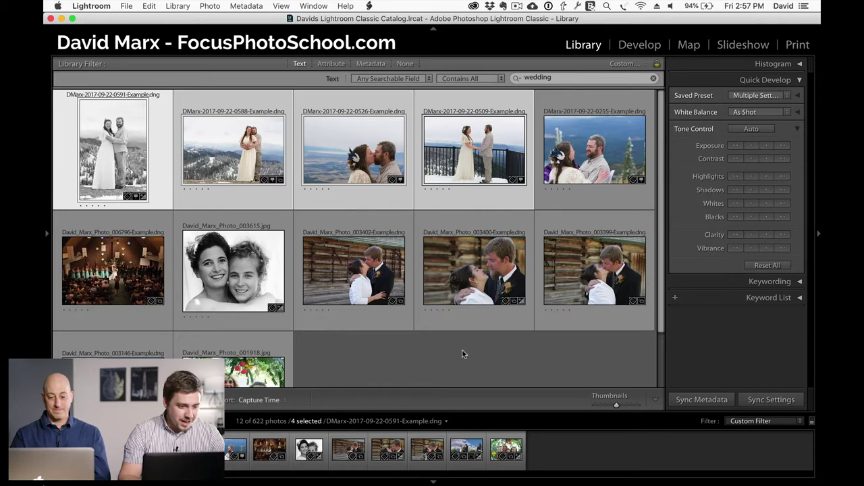
# Deselect the four wedding photos by clicking empty grid space.
pyautogui.click(423, 353)
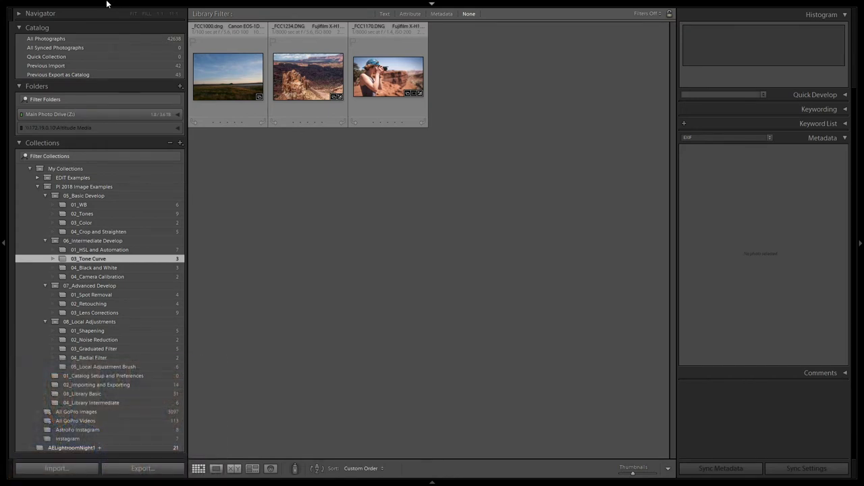
# In Edit > Catalog Settings' Metadata tab, turn on 'Automatically write changes into XMP'.
pyautogui.click(2, 112)
pyautogui.moveTo(87, 3)
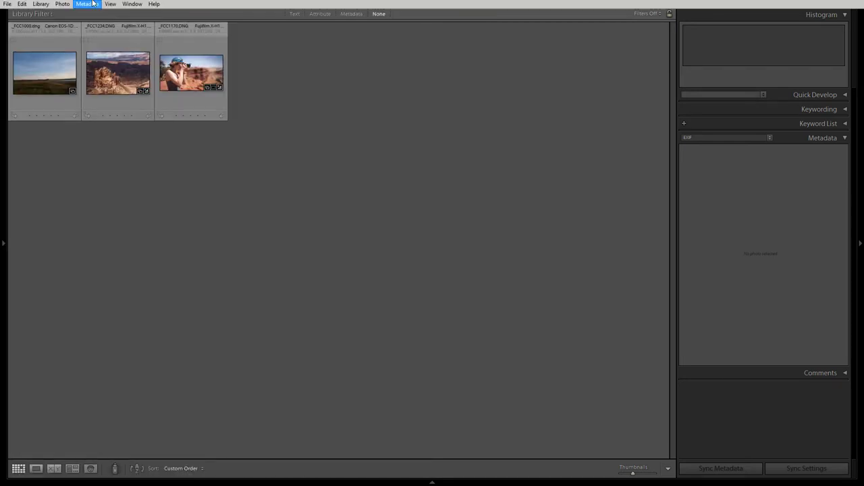
pyautogui.click(22, 4)
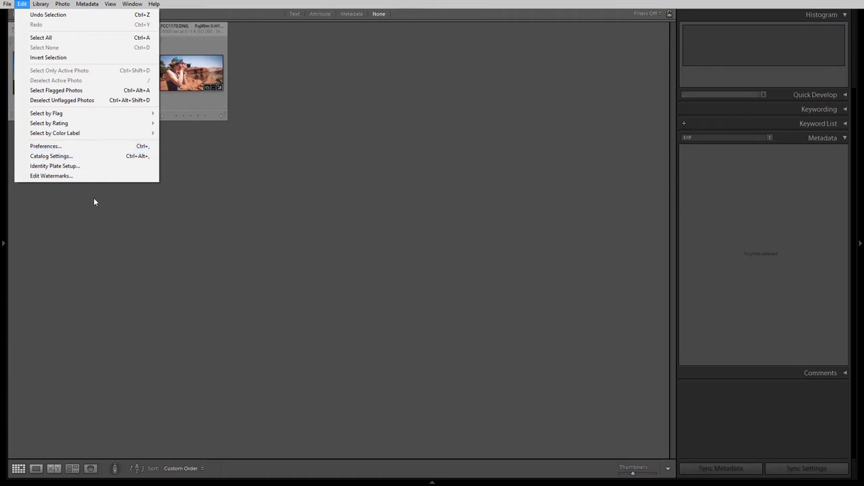
pyautogui.click(70, 157)
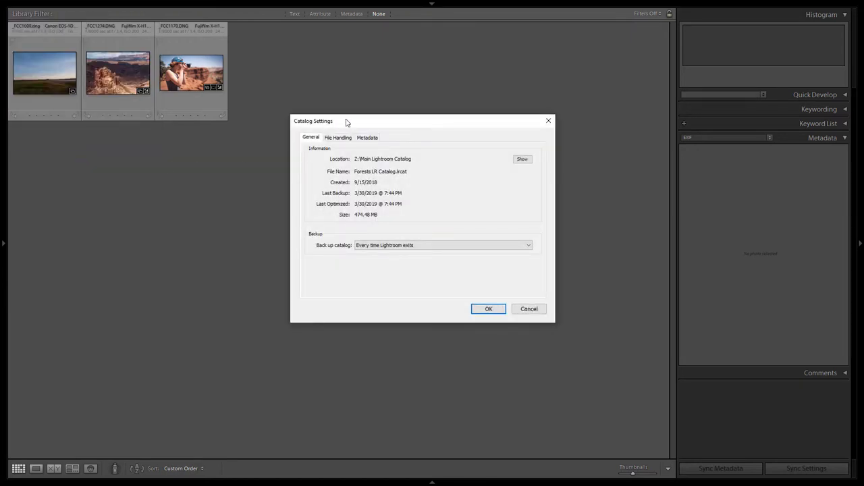
pyautogui.moveTo(347, 122); pyautogui.dragTo(345, 129)
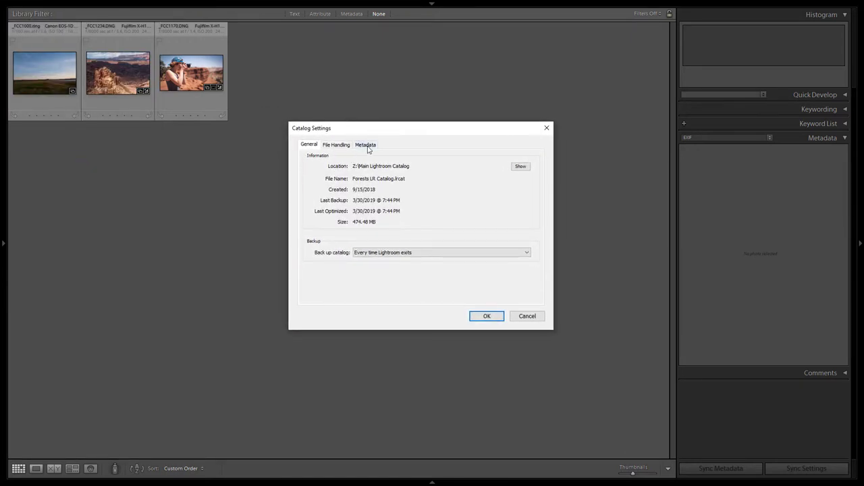
pyautogui.click(366, 145)
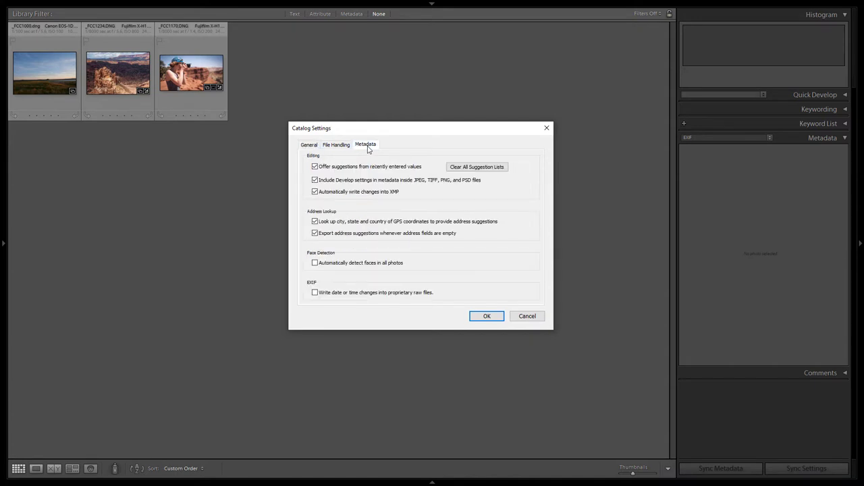
pyautogui.click(343, 196)
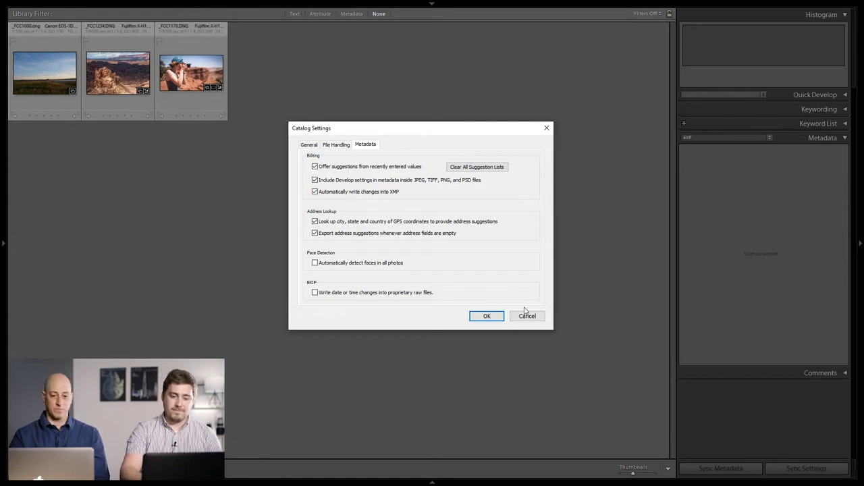
# Close Catalog Settings with OK and cycle the screen mode with Shift+F.
pyautogui.click(498, 317)
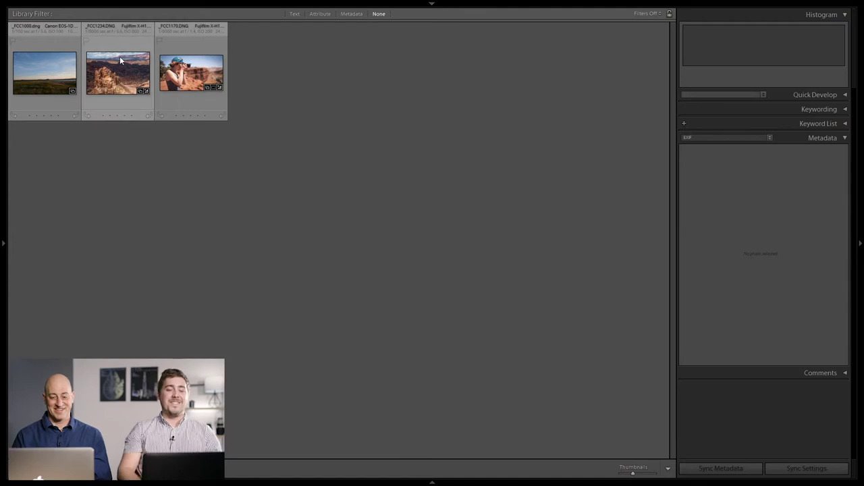
pyautogui.hotkey('shift', 'f')
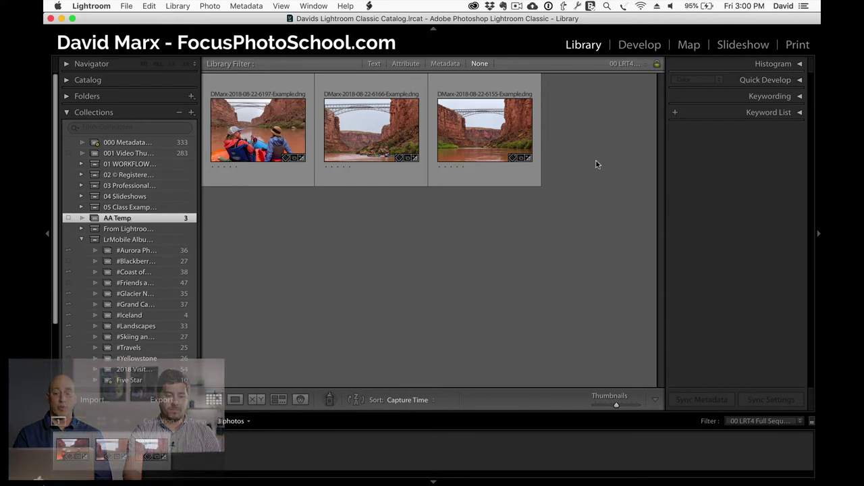
# In the Map module, search for 'grand canyon national park'.
pyautogui.click(681, 50)
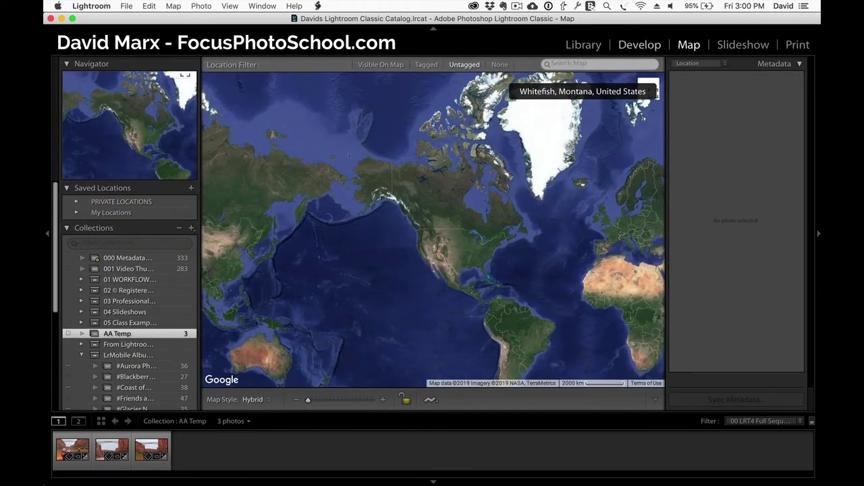
pyautogui.click(46, 236)
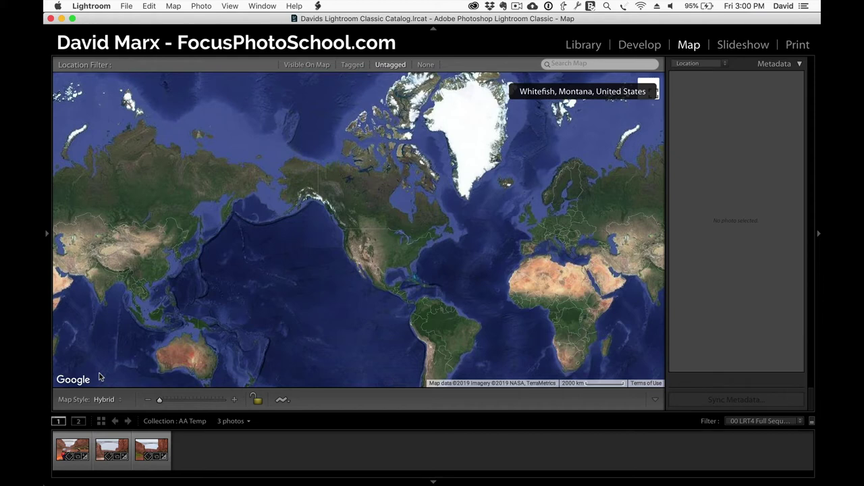
pyautogui.click(566, 64)
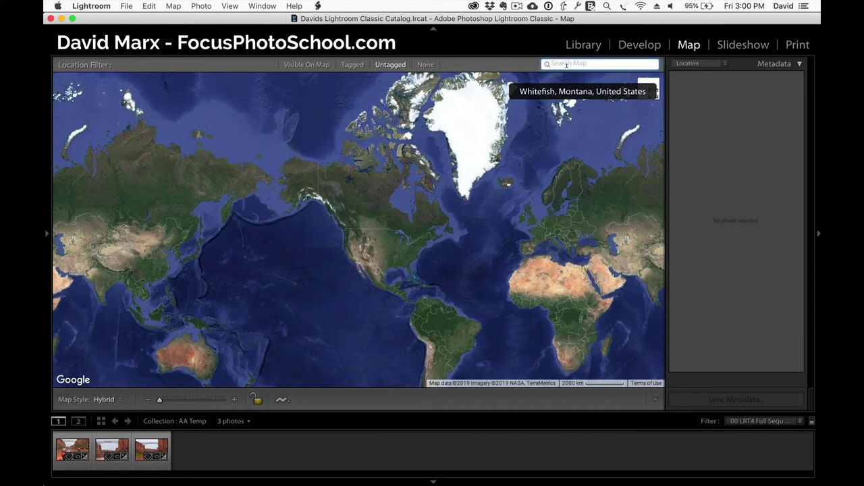
pyautogui.write('grand canyon na')
pyautogui.press('BackSpace')
pyautogui.press('BackSpace')
pyautogui.press('BackSpace')
pyautogui.press('BackSpace')
pyautogui.press('BackSpace')
pyautogui.press('BackSpace')
pyautogui.write('yon national park')
pyautogui.press('Return')
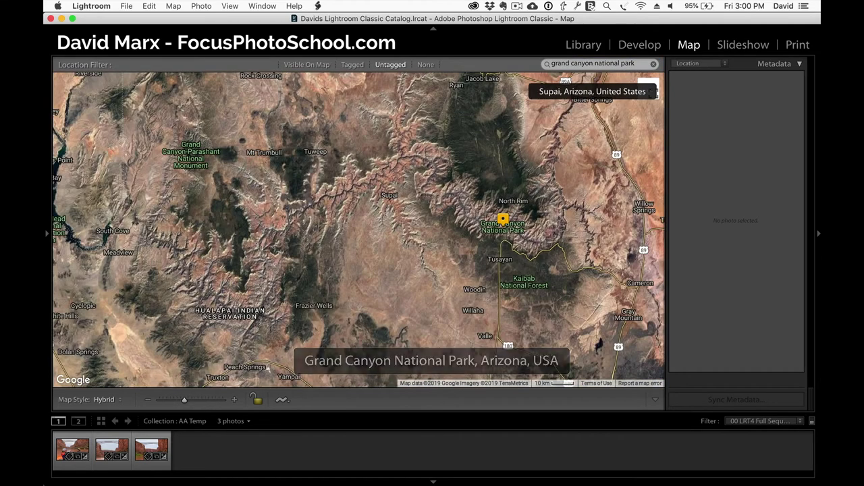
# Keep the Hybrid map style and zoom one step closer toward Supai, Arizona.
pyautogui.click(110, 400)
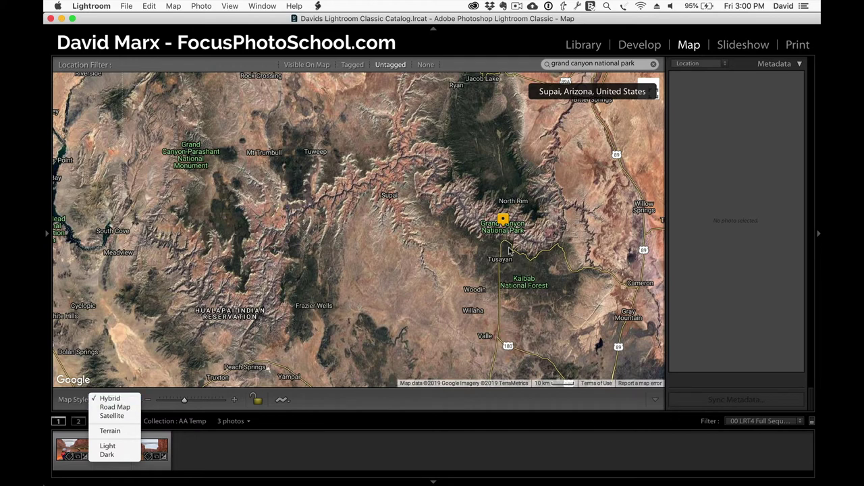
pyautogui.click(486, 264)
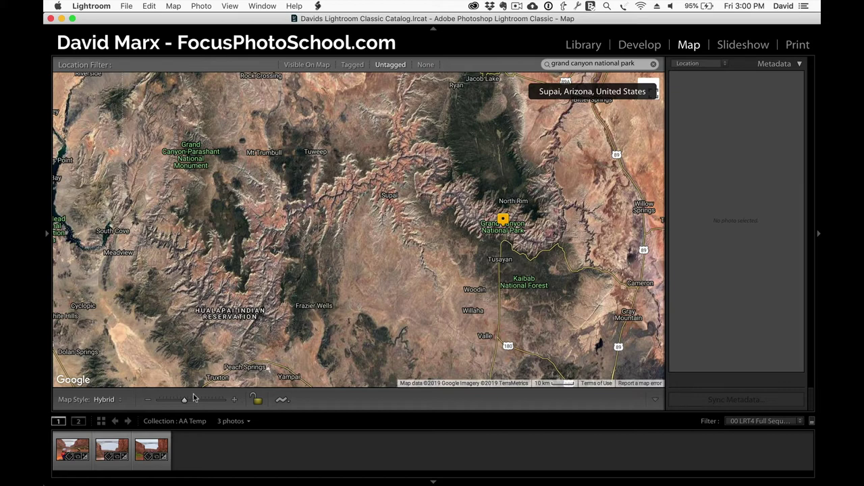
pyautogui.click(231, 401)
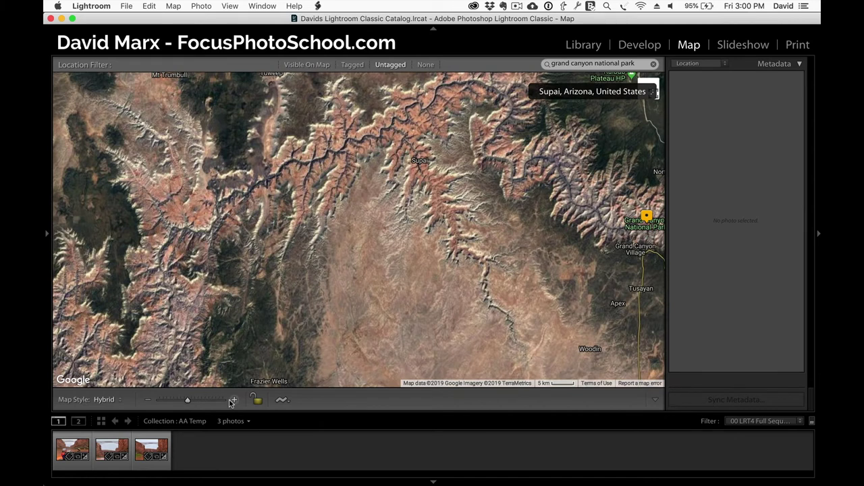
pyautogui.click(46, 233)
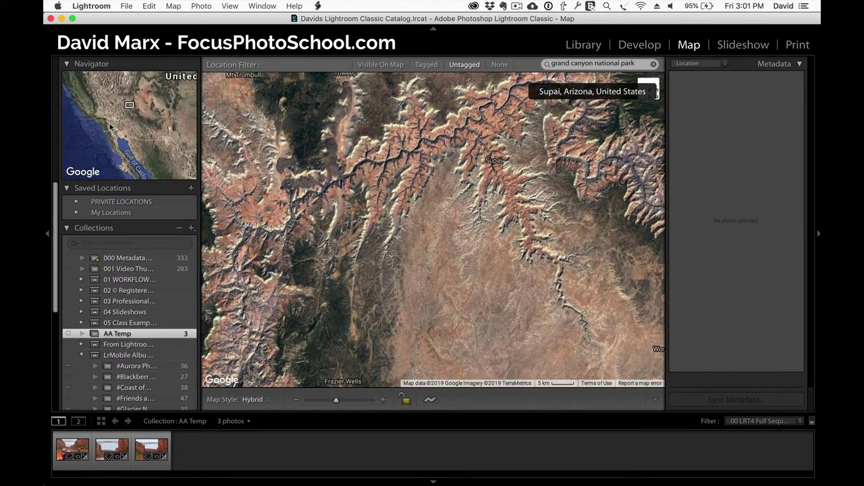
pyautogui.click(46, 233)
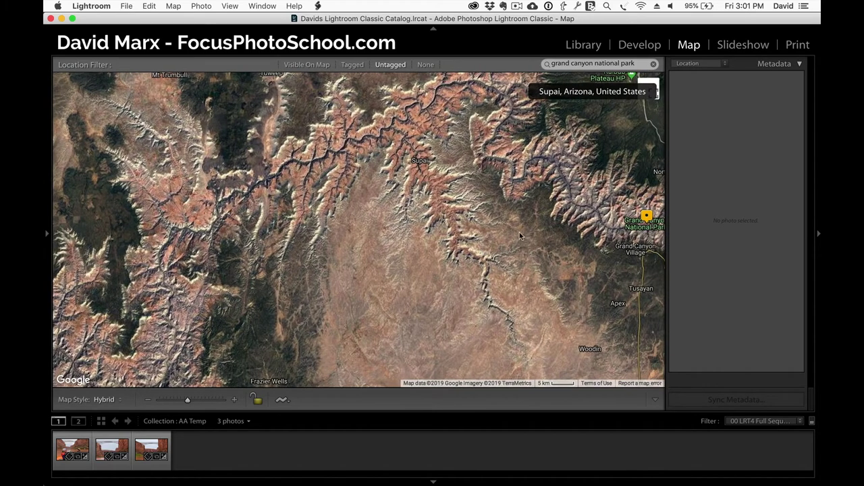
# Zoom the map in on the Colorado River with Zoroaster Camp centred.
pyautogui.moveTo(582, 232); pyautogui.dragTo(415, 227)
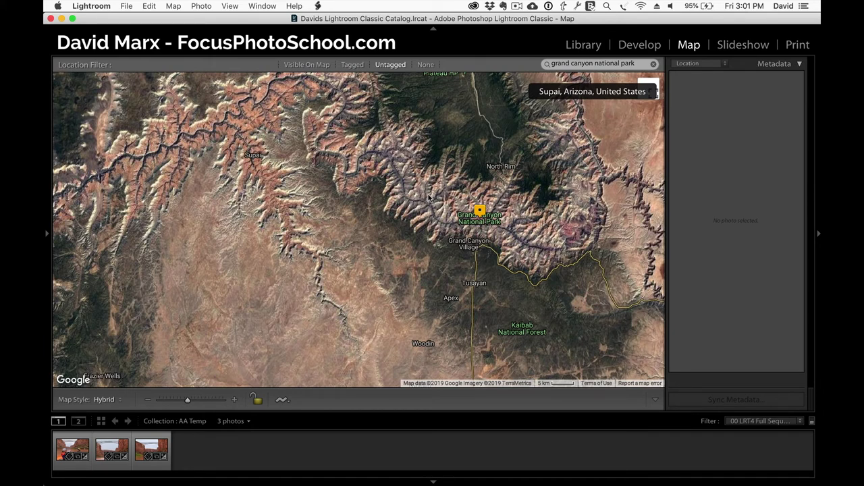
pyautogui.press('alt')
pyautogui.moveTo(430, 196); pyautogui.dragTo(486, 253)
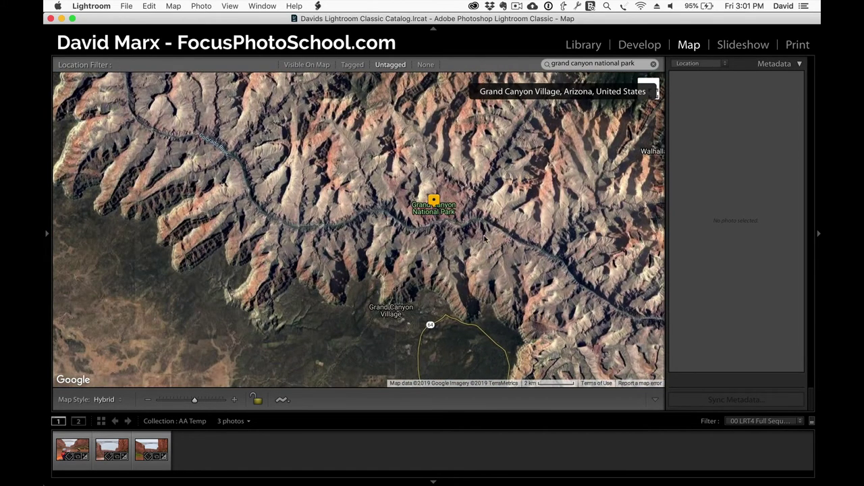
pyautogui.press('alt')
pyautogui.moveTo(469, 202); pyautogui.dragTo(531, 263)
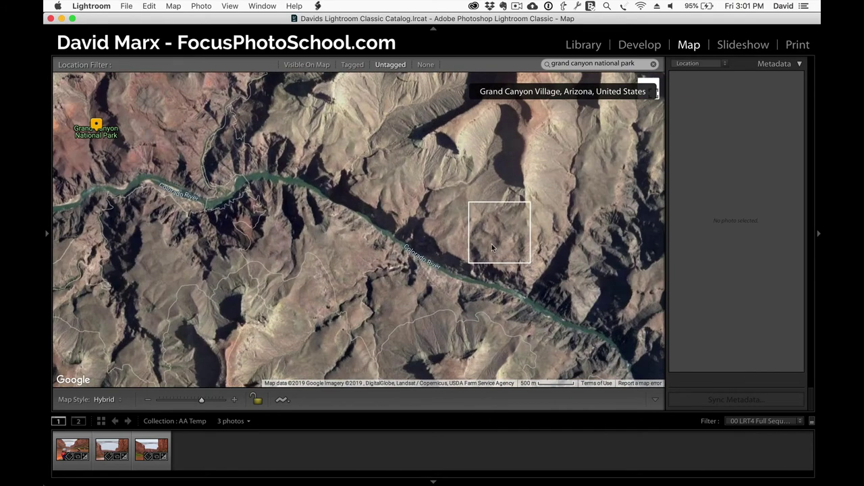
pyautogui.moveTo(385, 220); pyautogui.dragTo(430, 312)
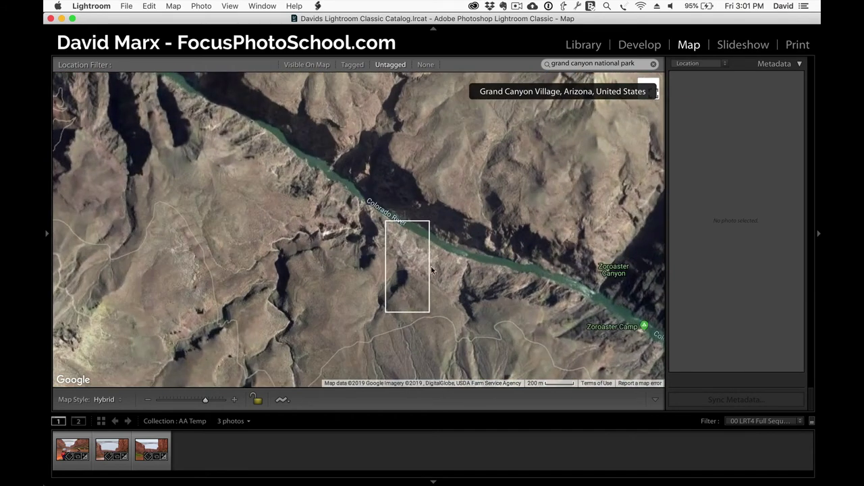
pyautogui.moveTo(562, 287); pyautogui.dragTo(457, 242)
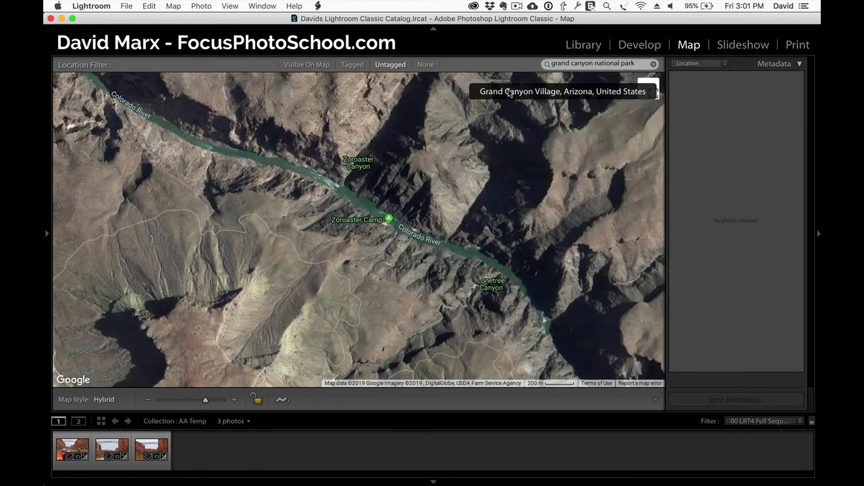
pyautogui.press('alt')
pyautogui.moveTo(366, 195); pyautogui.dragTo(455, 307)
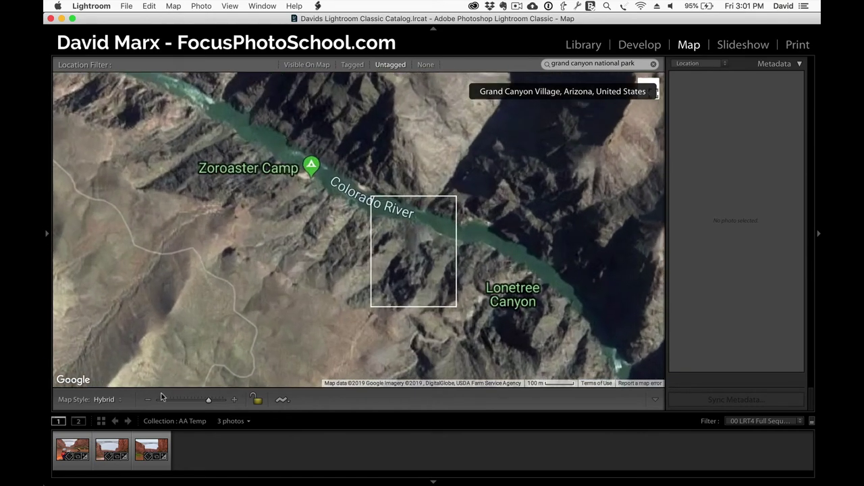
# Geotag all three filmstrip photos at Zoroaster Camp and preview them at the marker.
pyautogui.click(72, 448)
pyautogui.click(160, 447)
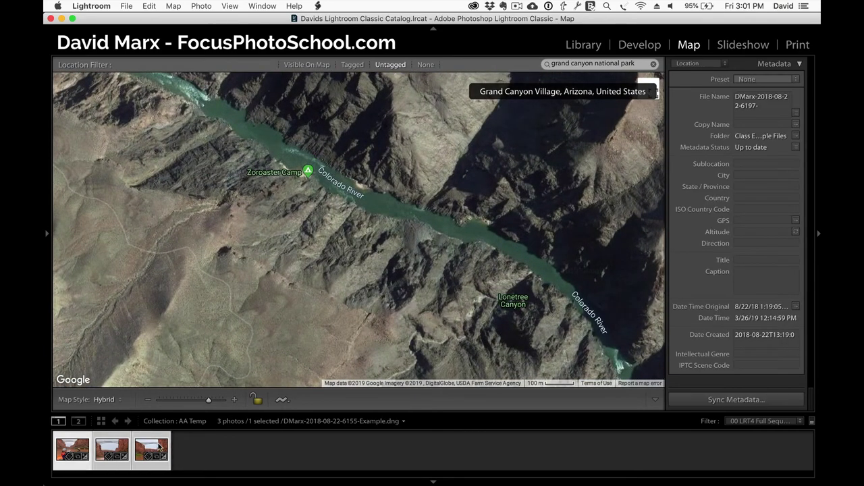
pyautogui.moveTo(104, 449); pyautogui.dragTo(310, 180)
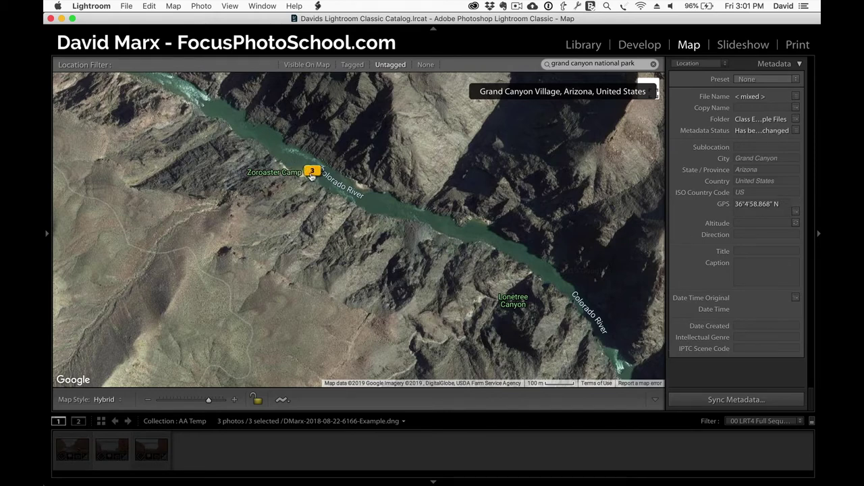
pyautogui.click(309, 176)
# Return to the Library grid and deselect all three photos.
pyautogui.press('g')
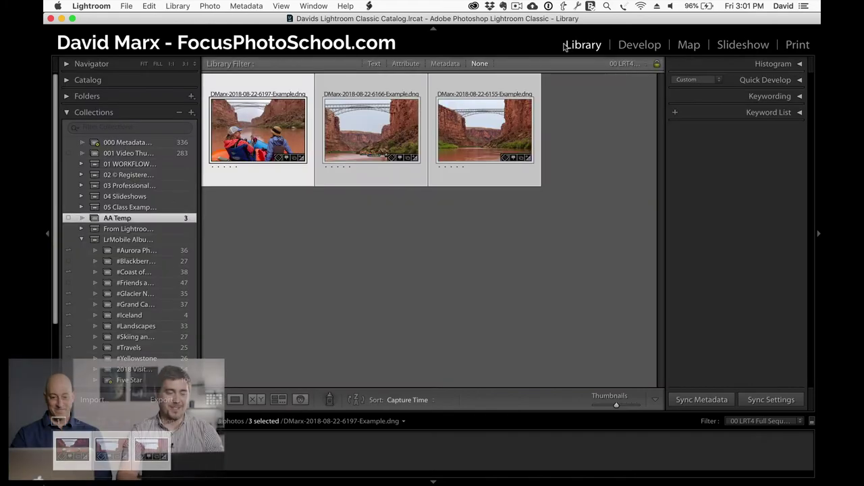
pyautogui.click(533, 239)
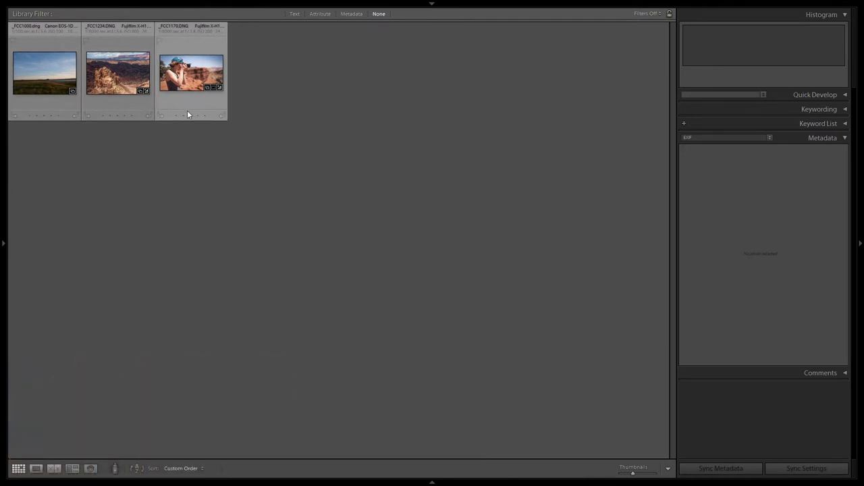
# Preview the rock spire photo large at fit size, then return to the grid.
pyautogui.doubleClick(98, 65)
pyautogui.click(98, 65)
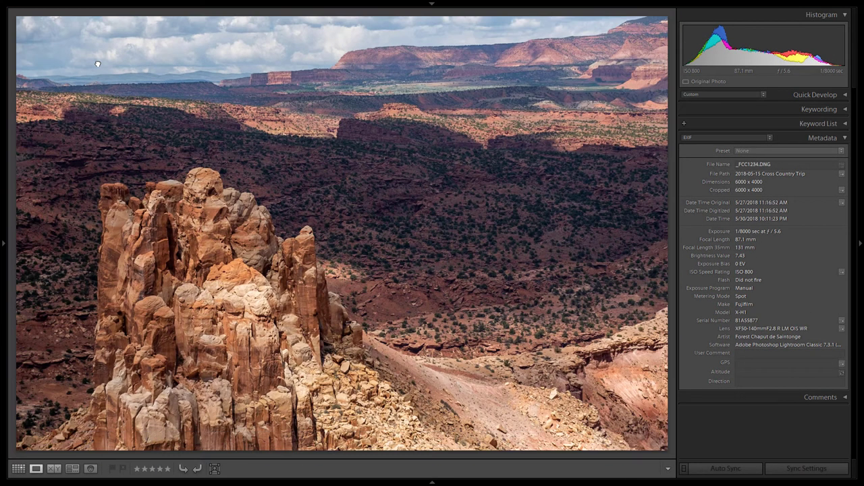
pyautogui.press('g')
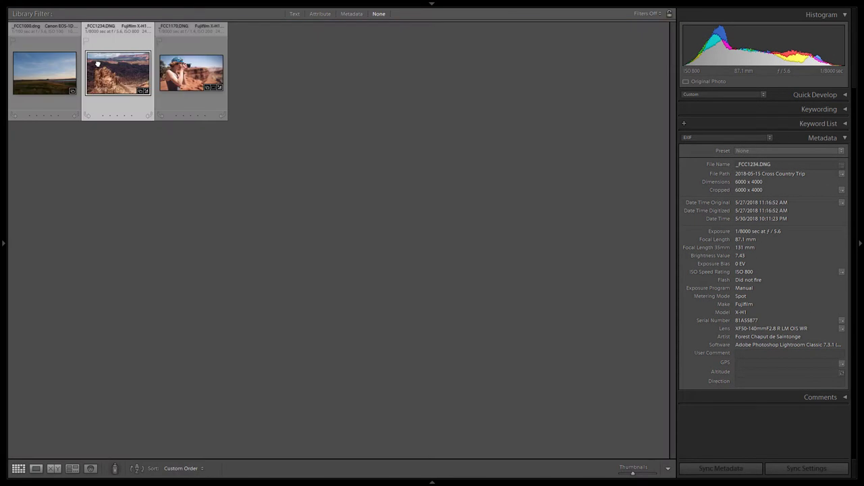
# Open Library View Options from the View menu.
pyautogui.moveTo(159, 3)
pyautogui.click(106, 4)
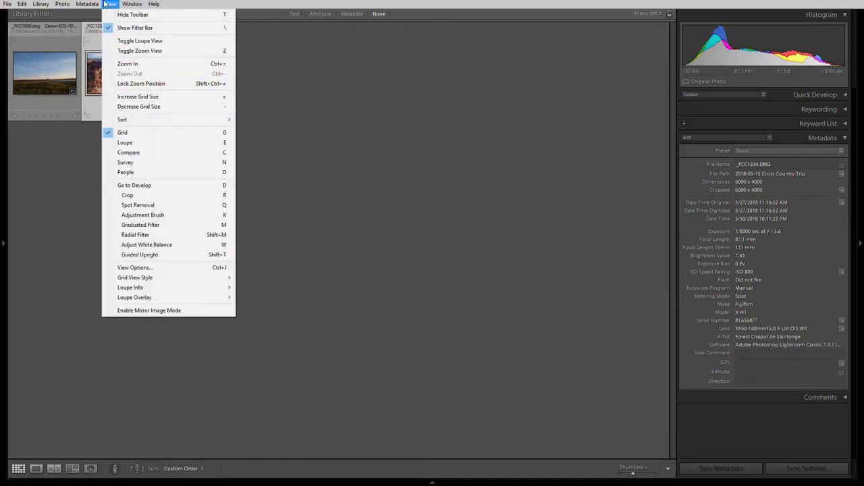
pyautogui.click(162, 268)
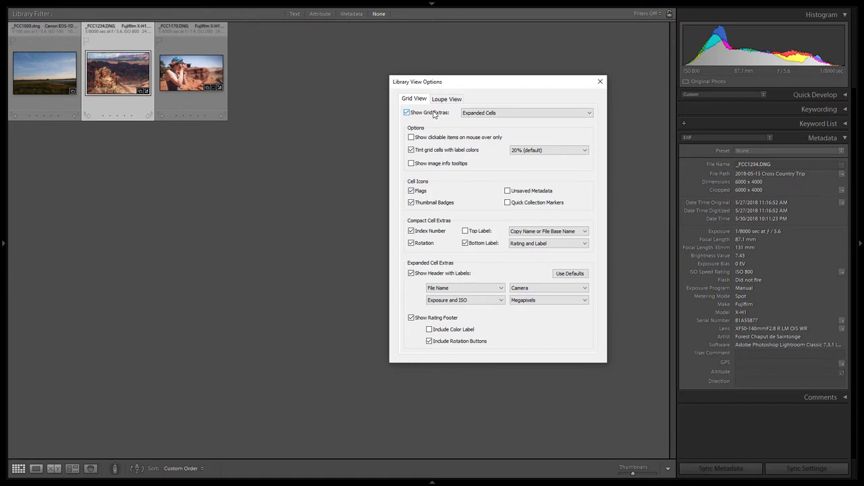
pyautogui.click(483, 114)
pyautogui.click(540, 124)
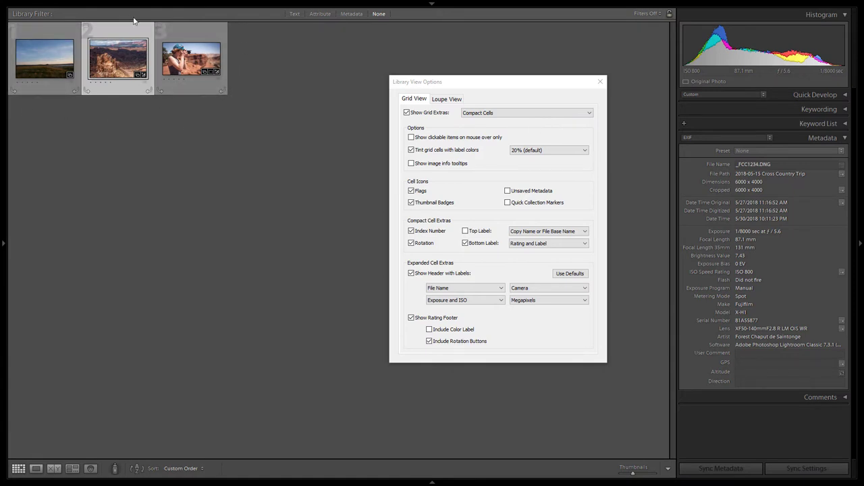
pyautogui.click(487, 115)
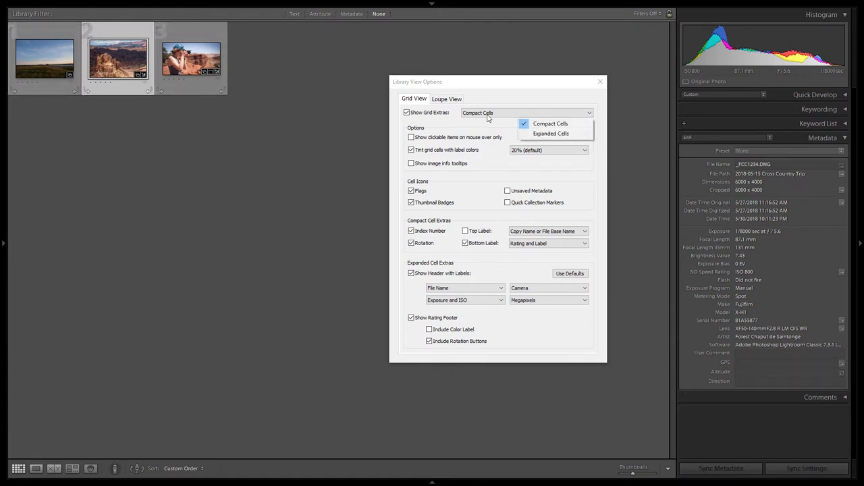
pyautogui.click(549, 133)
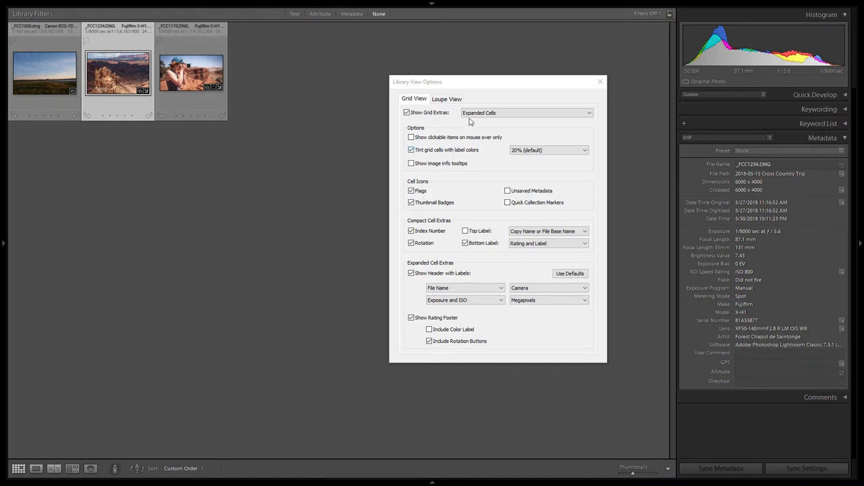
pyautogui.click(413, 142)
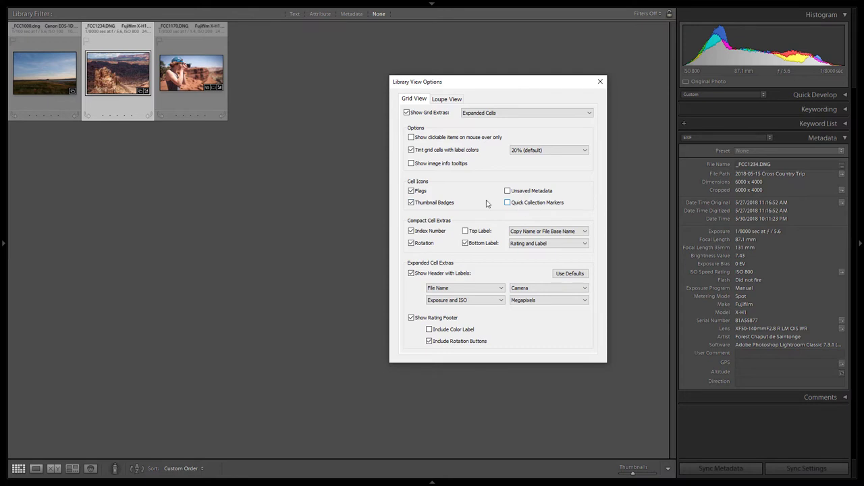
# Compare grid cells with and without thumbnail badges, leaving badges hidden.
pyautogui.click(412, 202)
pyautogui.click(411, 202)
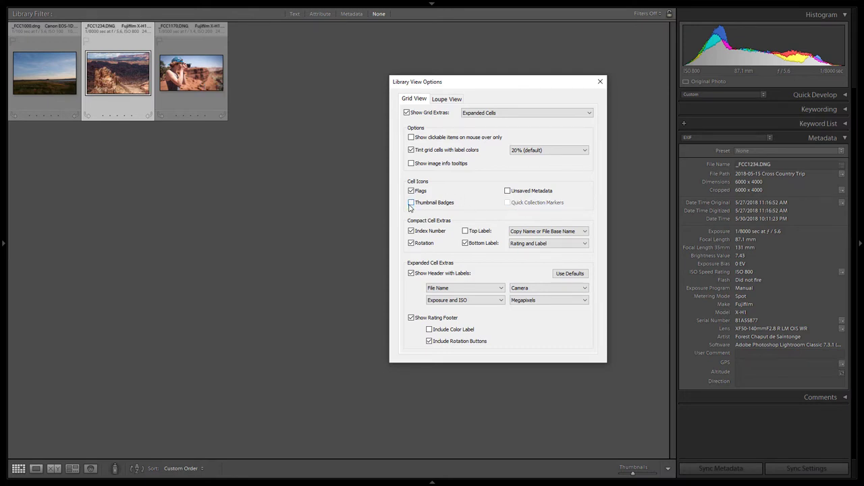
pyautogui.click(411, 202)
pyautogui.click(411, 203)
pyautogui.click(410, 203)
# Review the cell label field lists, keeping File Name, and show the Loupe View settings.
pyautogui.click(452, 301)
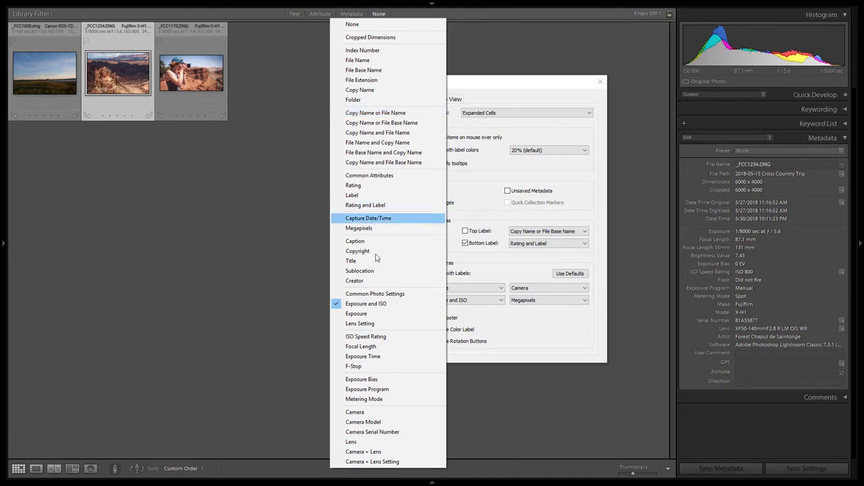
pyautogui.click(544, 327)
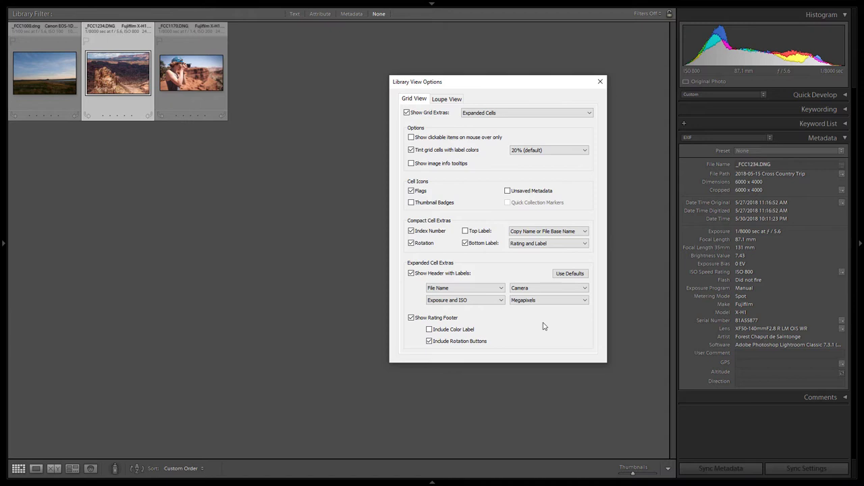
pyautogui.click(468, 289)
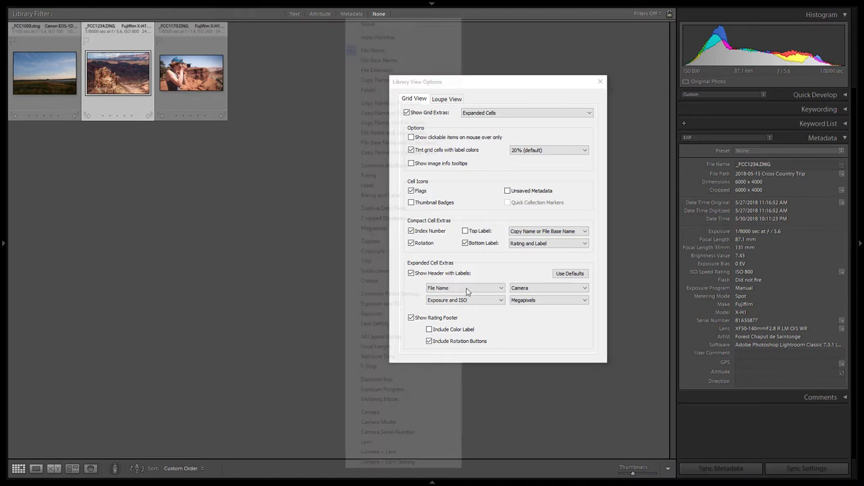
pyautogui.click(501, 318)
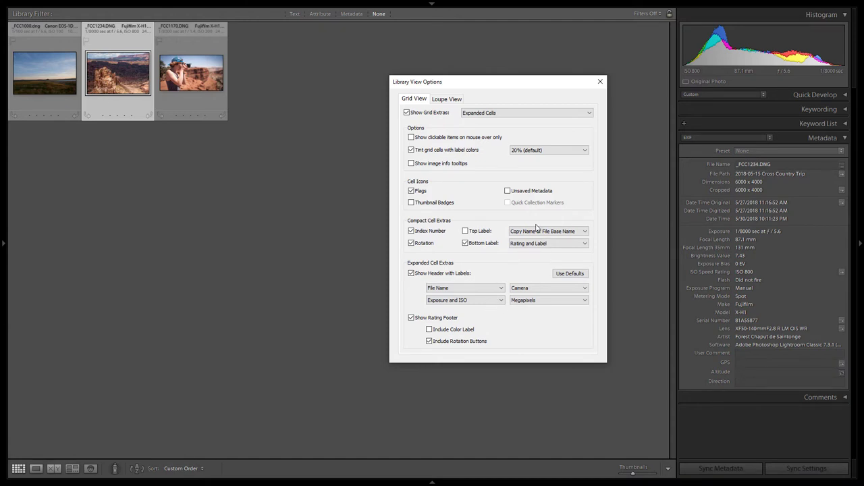
pyautogui.click(446, 99)
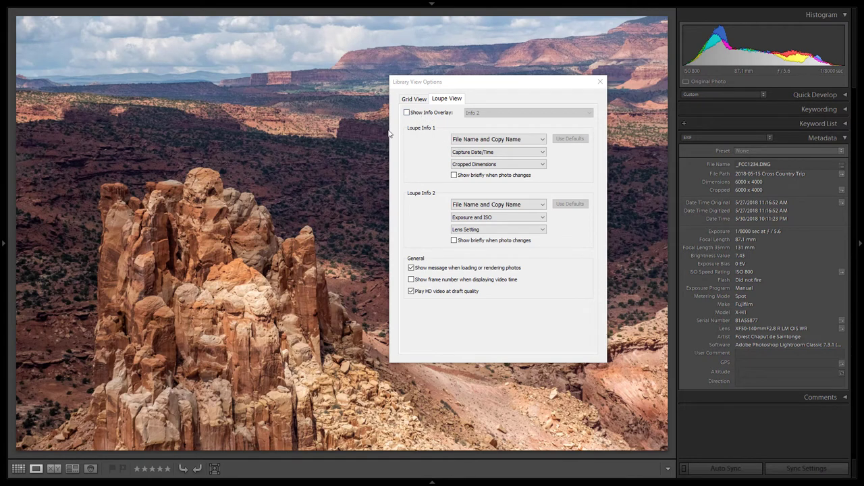
# Turn on the Info 2 loupe overlay showing file name, exposure, ISO and lens, then close the dialog.
pyautogui.click(407, 113)
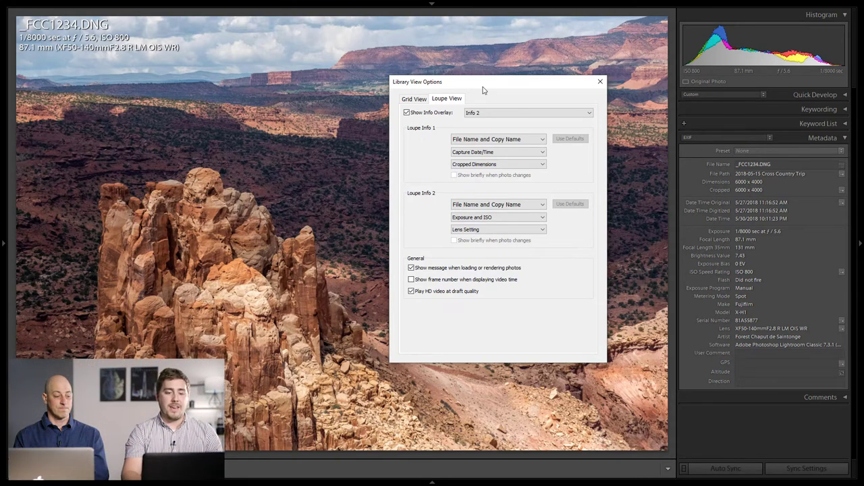
pyautogui.moveTo(484, 87); pyautogui.dragTo(456, 147)
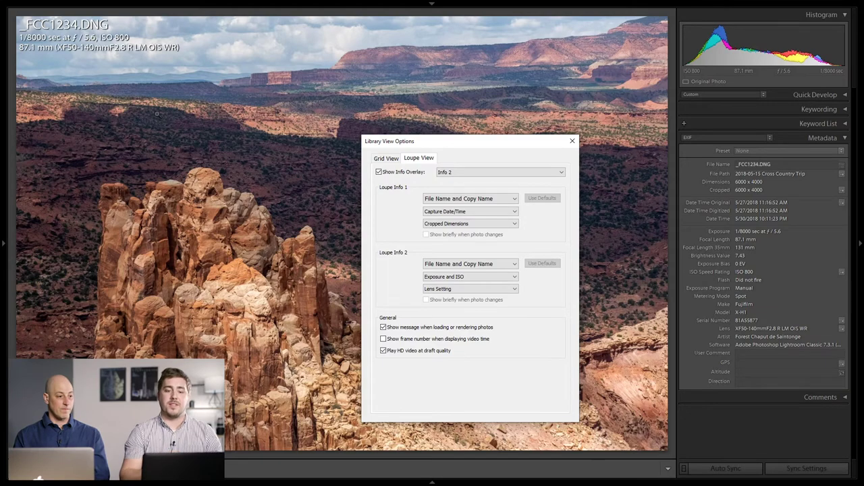
pyautogui.click(572, 140)
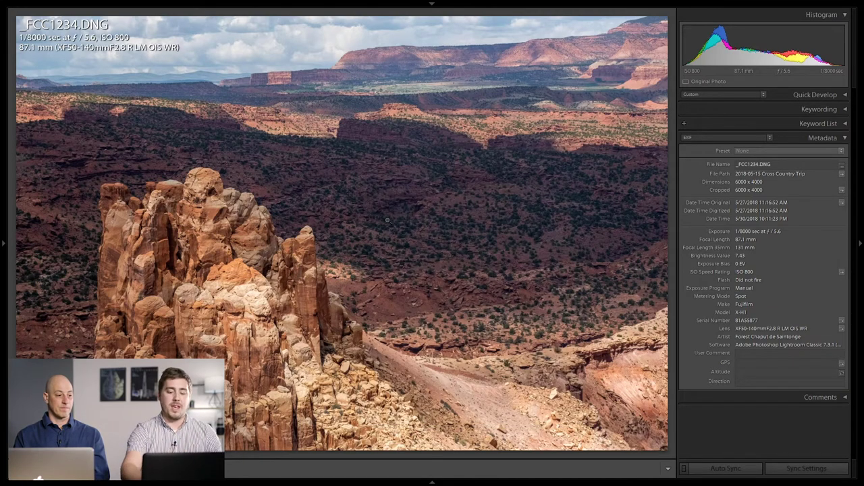
# Cycle through the loupe info overlays with I and bring the photo info back.
pyautogui.press('i')
pyautogui.press('i')
pyautogui.press('i')
pyautogui.press('i')
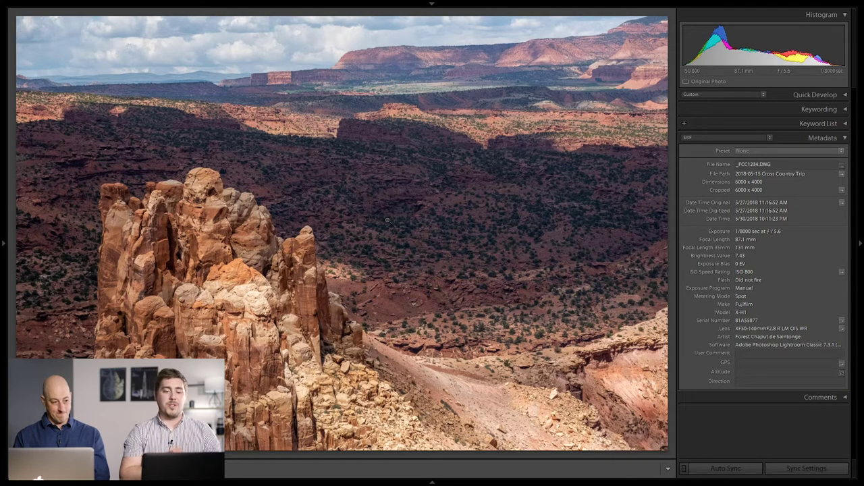
pyautogui.press('i')
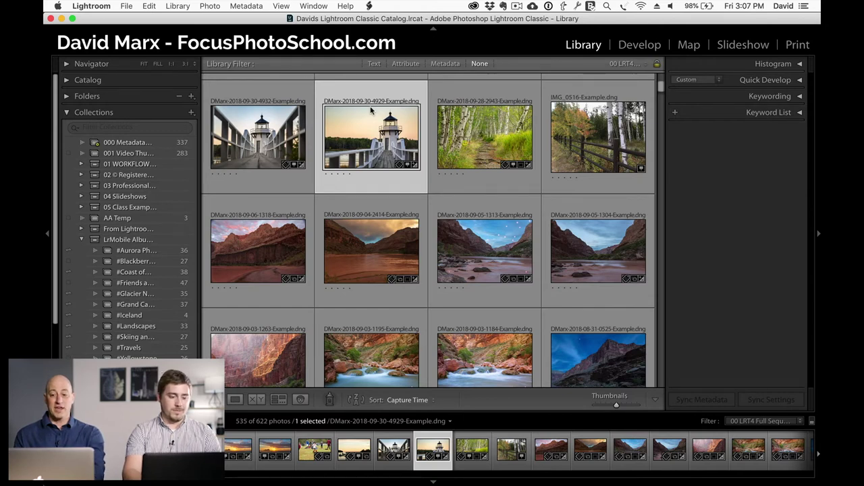
pyautogui.press('d')
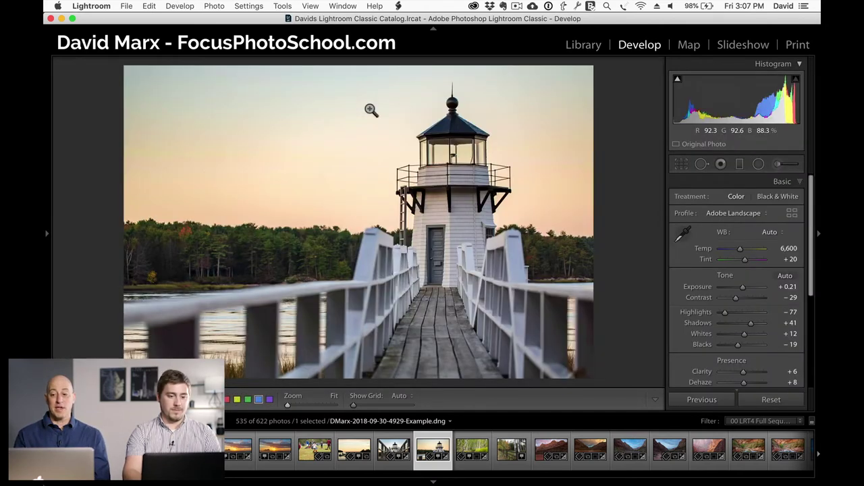
pyautogui.scroll(-2, 677, 194)
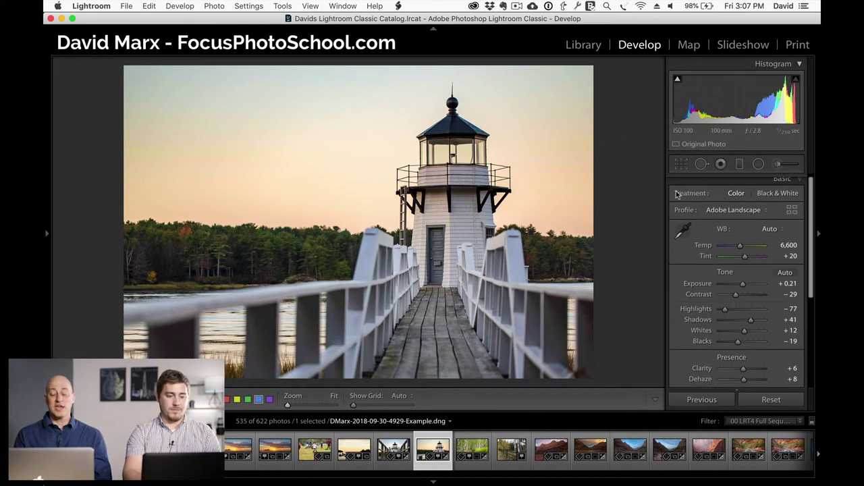
pyautogui.scroll(-2, 677, 194)
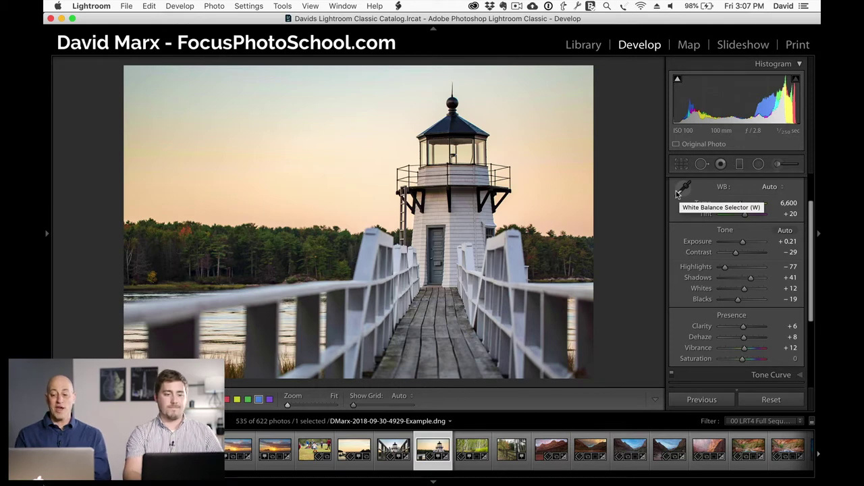
pyautogui.scroll(-6, 748, 270)
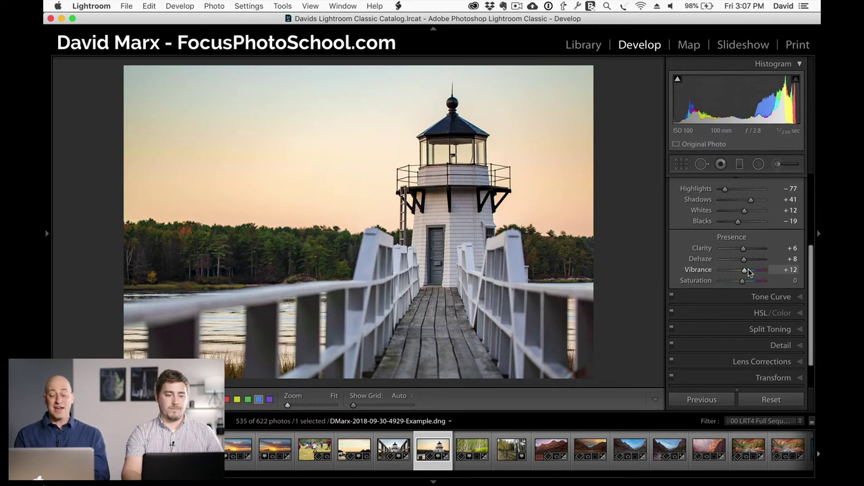
pyautogui.scroll(4, 748, 271)
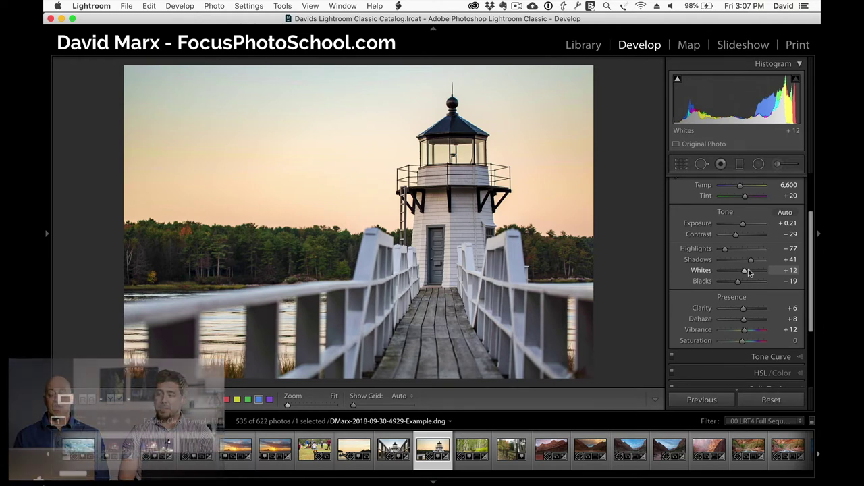
pyautogui.scroll(4, 748, 270)
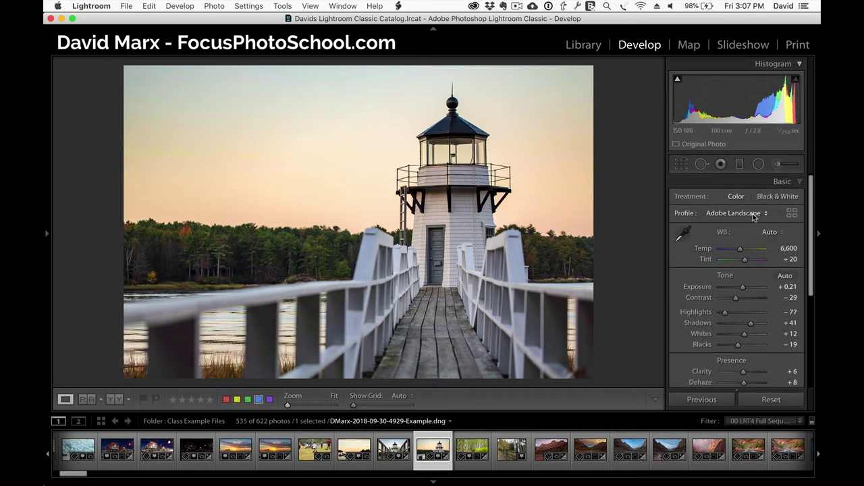
pyautogui.scroll(-1, 749, 257)
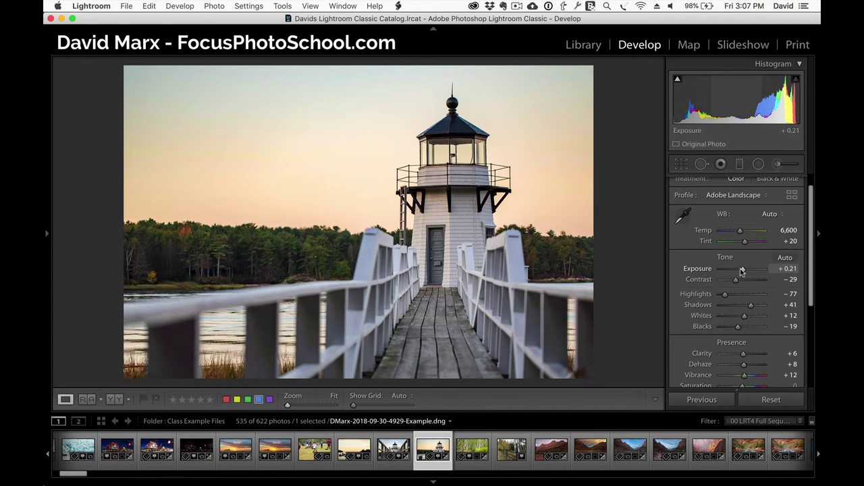
# Preview exposure clipping, test +1.90, then settle Exposure at +0.10.
pyautogui.press('alt')
pyautogui.moveTo(742, 271); pyautogui.dragTo(742, 271)
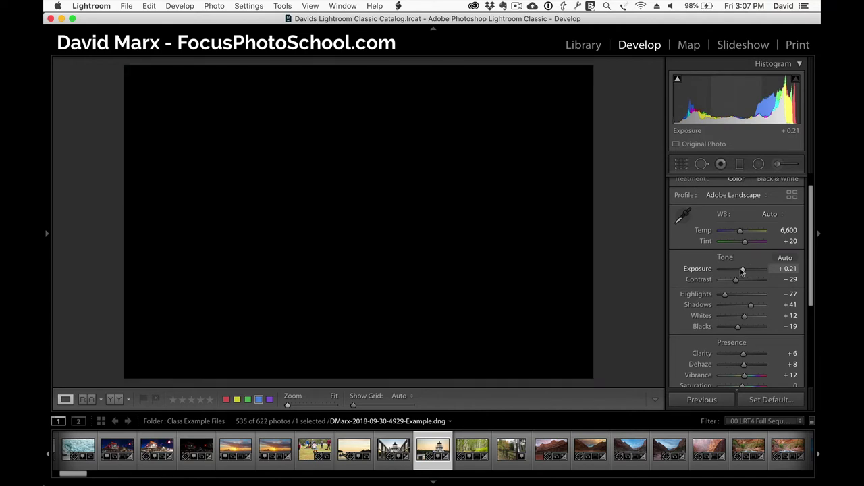
pyautogui.moveTo(742, 271); pyautogui.dragTo(750, 271)
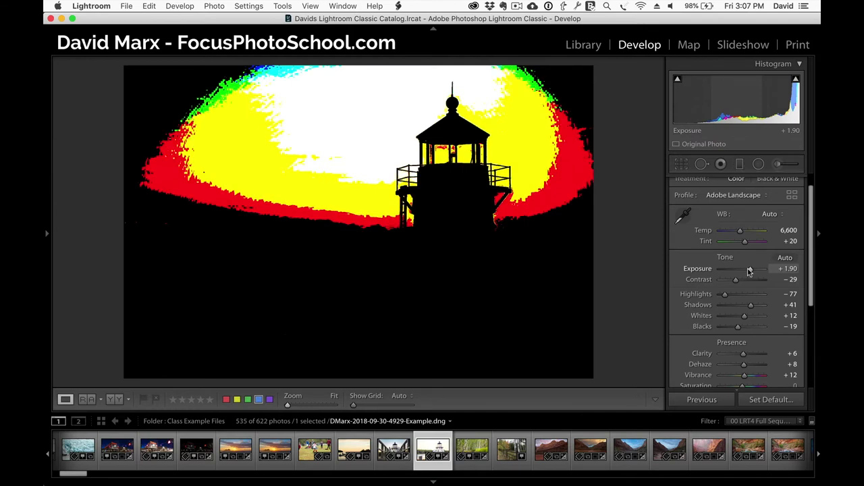
pyautogui.moveTo(750, 270); pyautogui.dragTo(749, 271)
pyautogui.moveTo(796, 79)
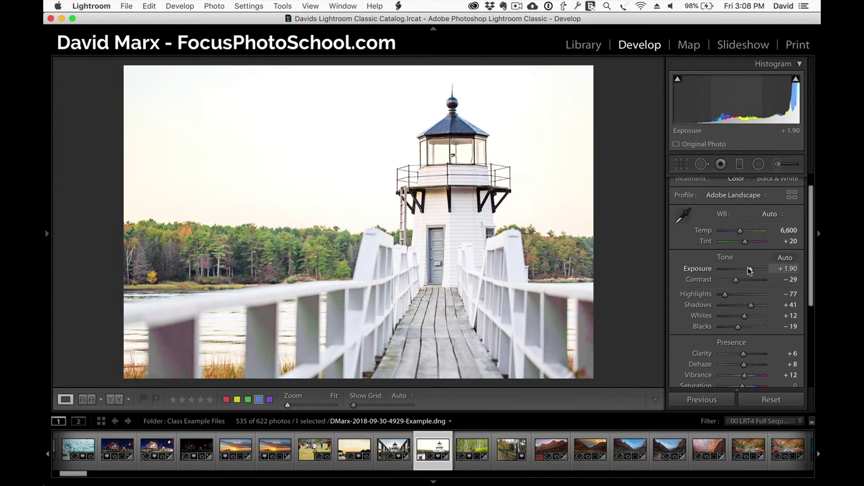
pyautogui.keyDown('alt'); pyautogui.click(748, 270); pyautogui.keyUp('alt')
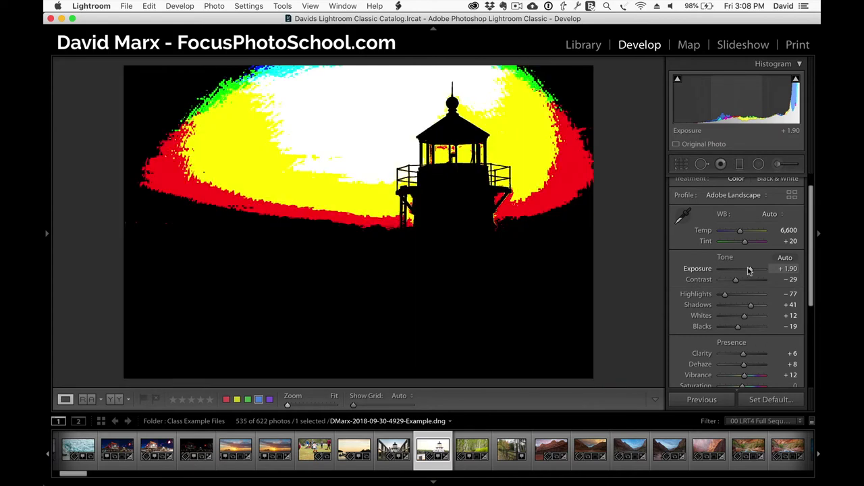
pyautogui.moveTo(748, 270); pyautogui.dragTo(741, 271)
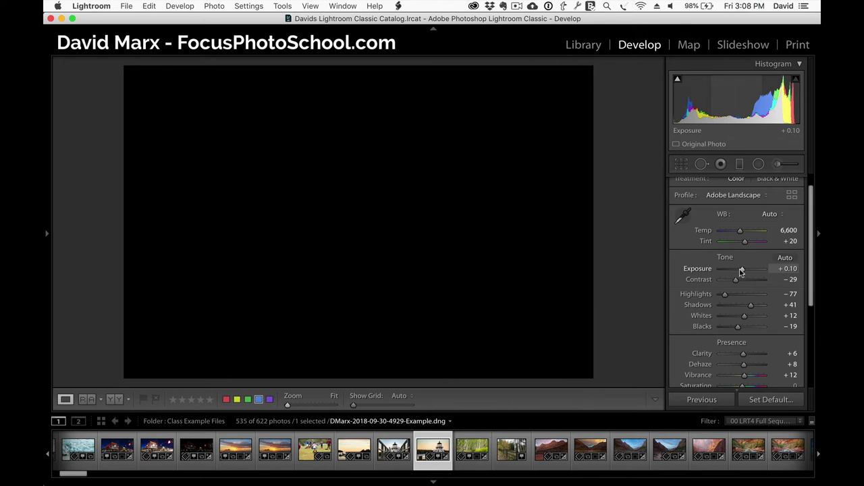
pyautogui.moveTo(742, 271); pyautogui.dragTo(741, 271)
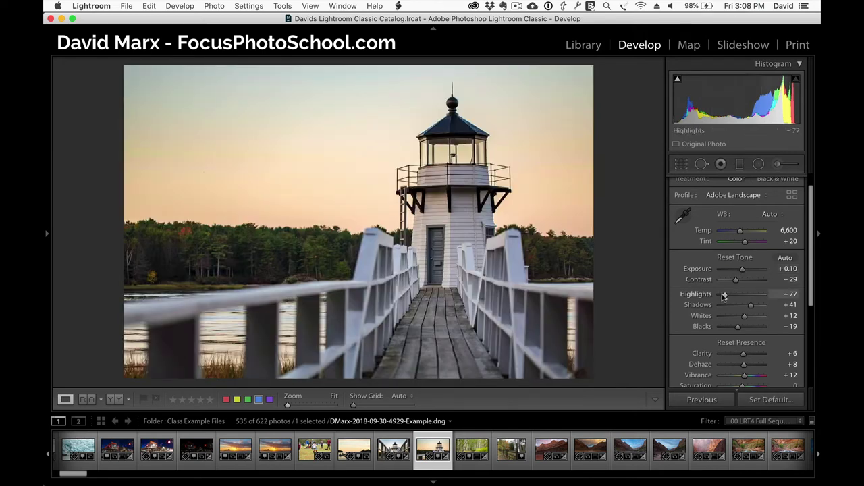
# Check the clipping previews for Highlights, Shadows, Whites and Blacks.
pyautogui.keyDown('alt'); pyautogui.click(724, 295); pyautogui.keyUp('alt')
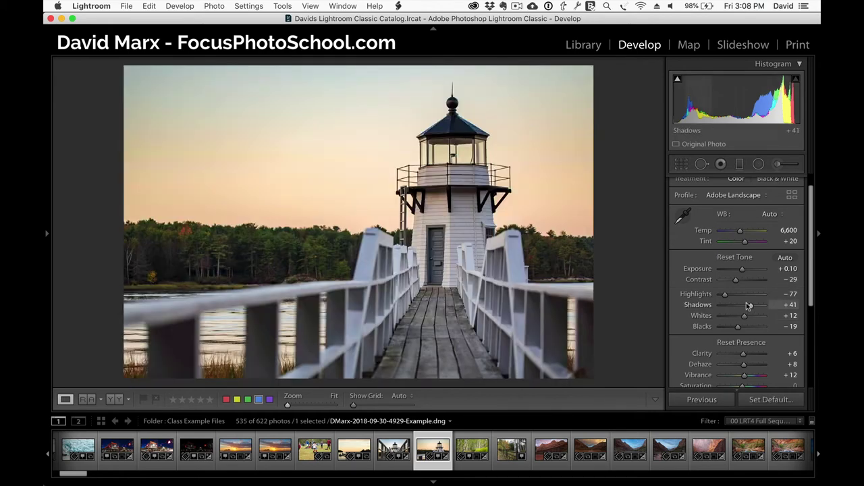
pyautogui.keyDown('alt'); pyautogui.click(748, 306); pyautogui.keyUp('alt')
pyautogui.keyDown('alt'); pyautogui.click(744, 316); pyautogui.keyUp('alt')
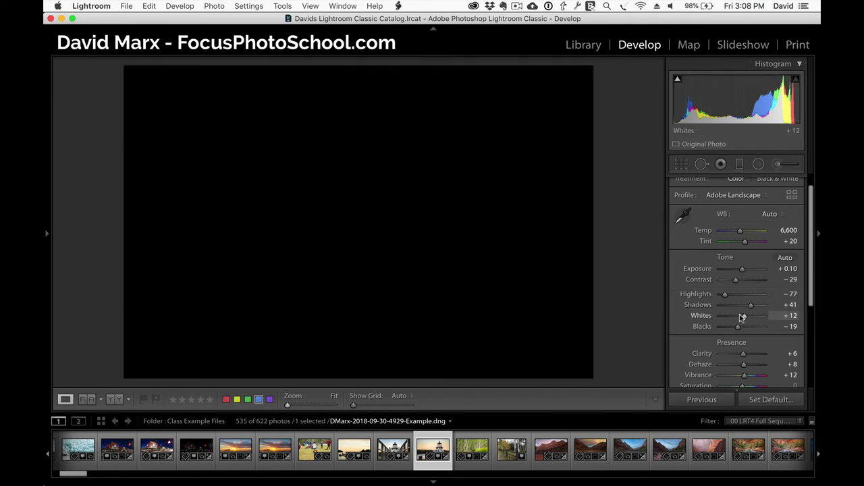
pyautogui.keyDown('alt'); pyautogui.click(736, 327); pyautogui.keyUp('alt')
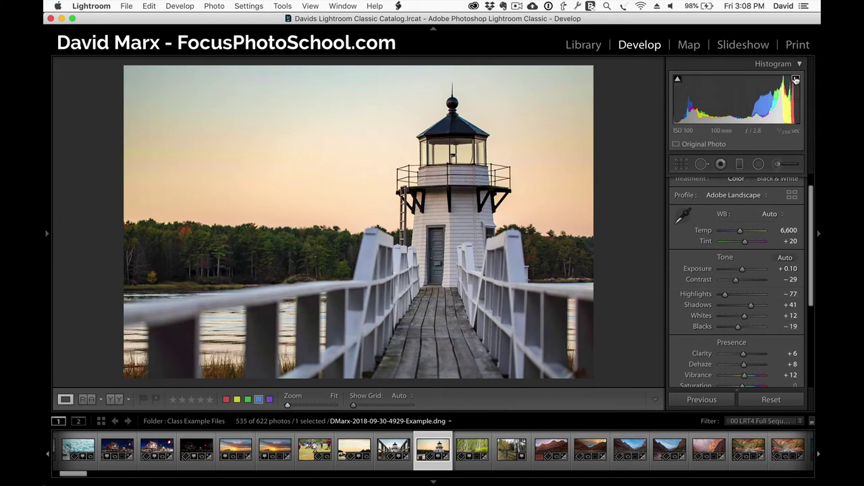
pyautogui.scroll(2, 748, 181)
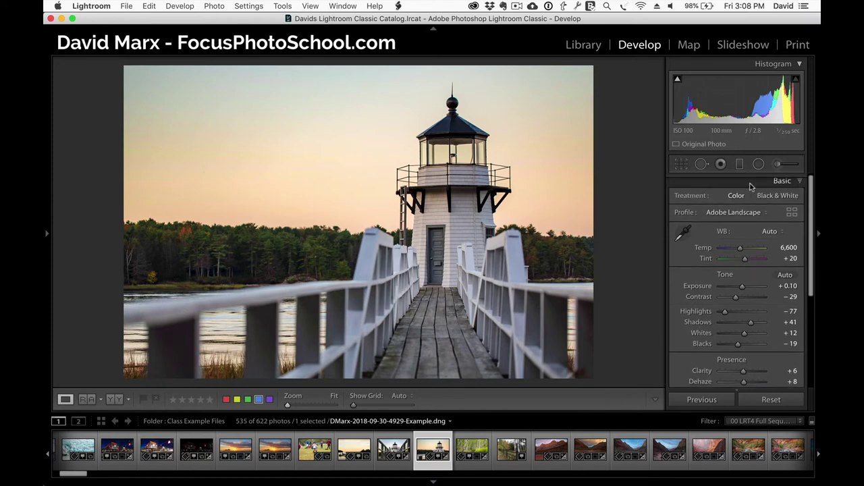
# Switch the lighthouse to Black & White (Adobe Monochrome) and expand the Split Toning panel.
pyautogui.click(753, 181)
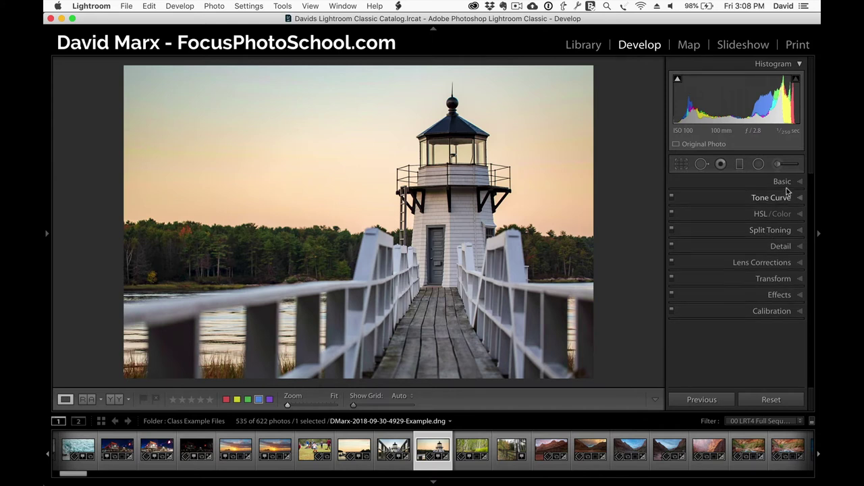
pyautogui.click(781, 183)
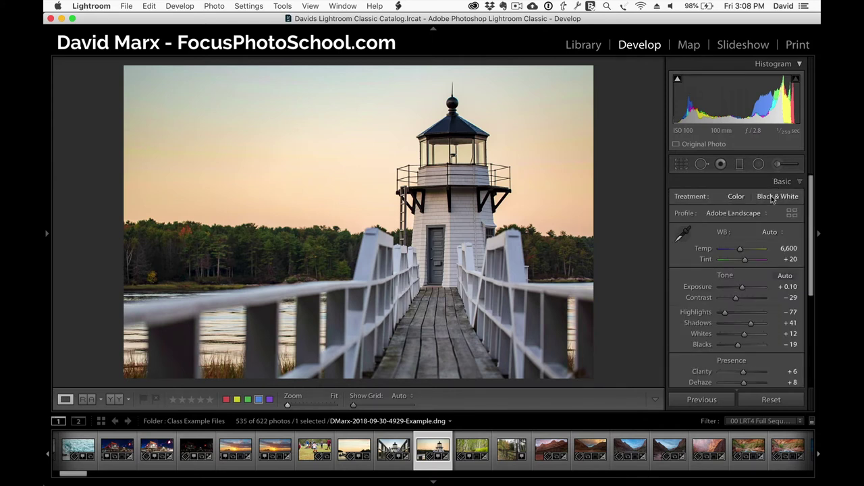
pyautogui.click(773, 196)
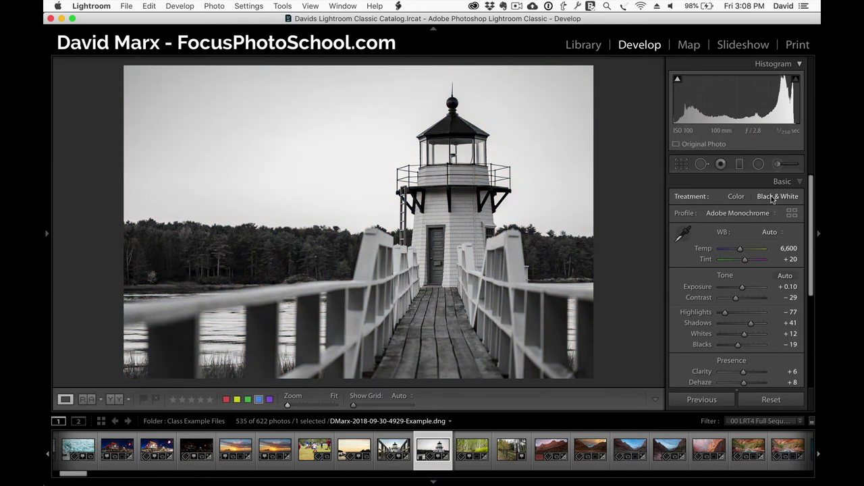
pyautogui.scroll(-5, 773, 196)
pyautogui.click(767, 299)
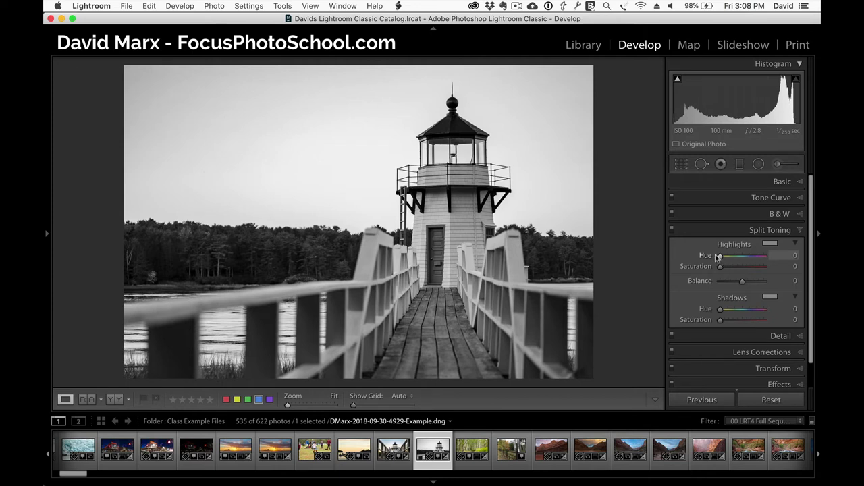
# Split-tone highlights to Hue 40, Saturation 44 and shadows to Hue 231, Saturation 57.
pyautogui.moveTo(720, 259)
pyautogui.mouseDown()
pyautogui.moveTo(728, 258)
pyautogui.moveTo(714, 263)
pyautogui.moveTo(762, 263)
pyautogui.moveTo(705, 265)
pyautogui.moveTo(760, 261)
pyautogui.moveTo(721, 262)
pyautogui.moveTo(763, 269)
pyautogui.moveTo(710, 270)
pyautogui.mouseUp()
pyautogui.moveTo(743, 270); pyautogui.dragTo(720, 272)
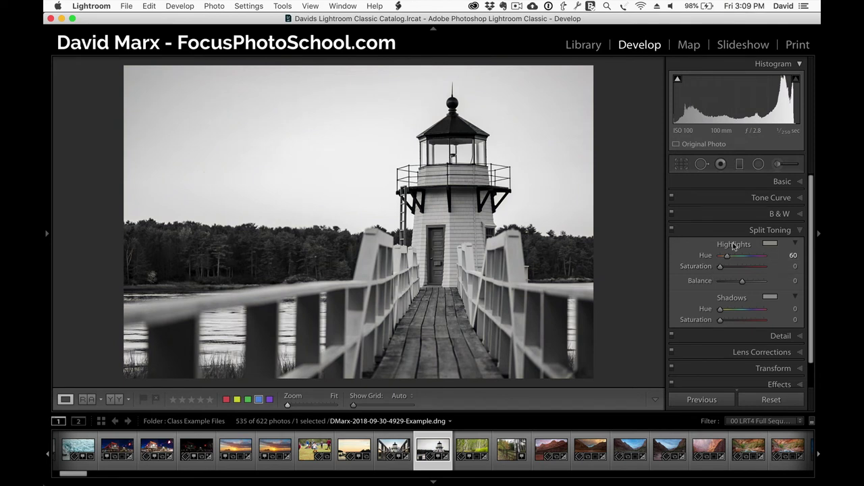
pyautogui.keyDown('alt'); pyautogui.click(726, 256); pyautogui.keyUp('alt')
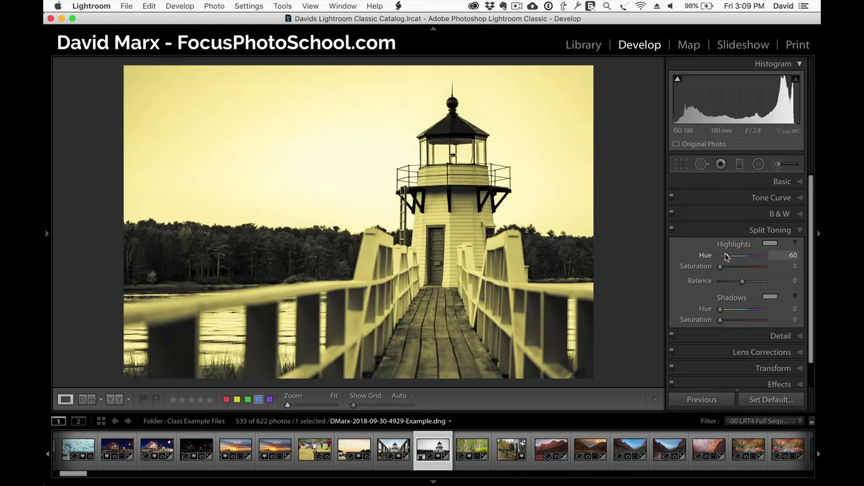
pyautogui.moveTo(726, 256)
pyautogui.mouseDown()
pyautogui.moveTo(756, 264)
pyautogui.moveTo(721, 265)
pyautogui.mouseUp()
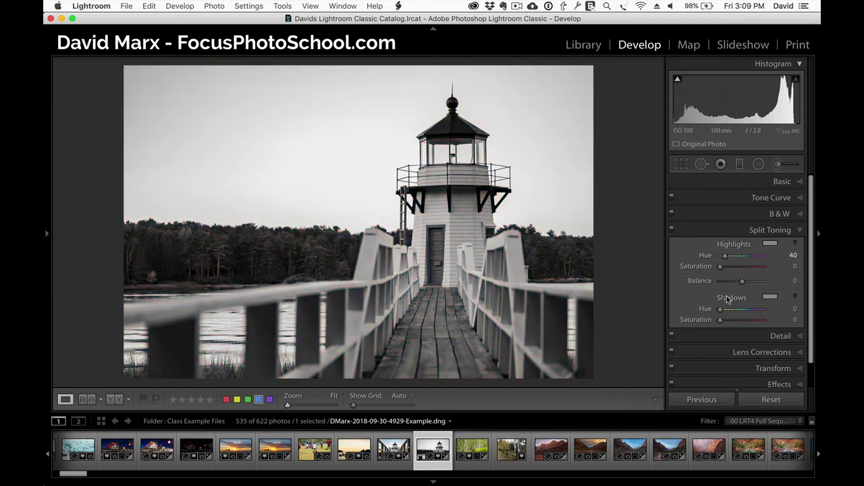
pyautogui.moveTo(719, 309); pyautogui.dragTo(747, 310)
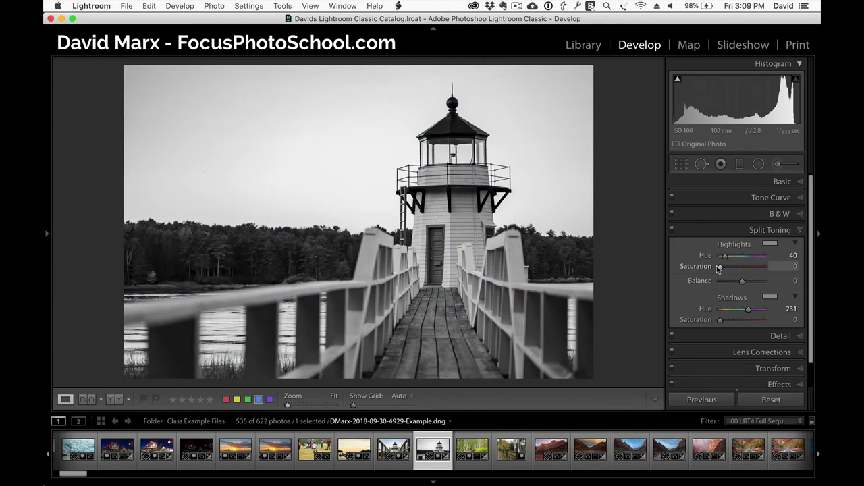
pyautogui.moveTo(720, 266); pyautogui.dragTo(739, 267)
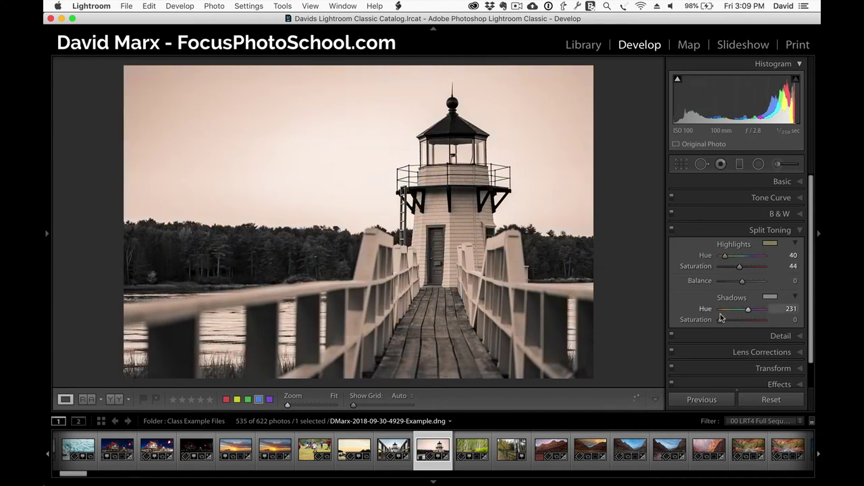
pyautogui.moveTo(720, 320); pyautogui.dragTo(743, 322)
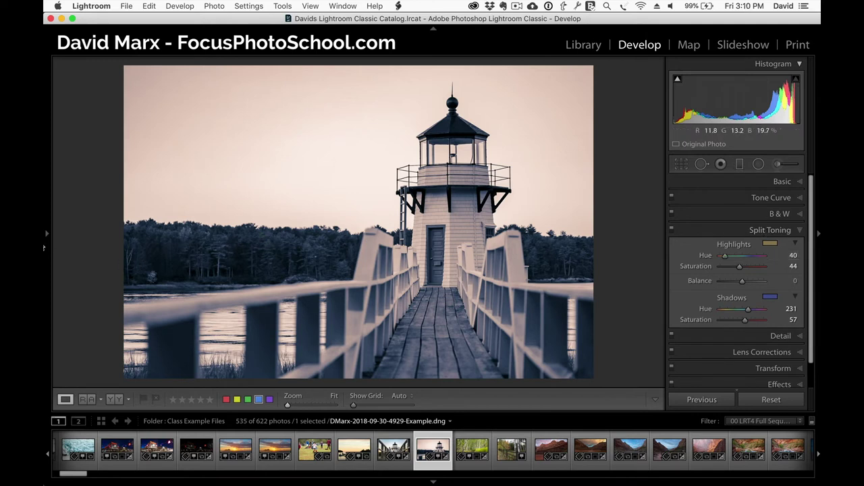
# Revert to the colour version by selecting the Exposure step in History.
pyautogui.click(45, 235)
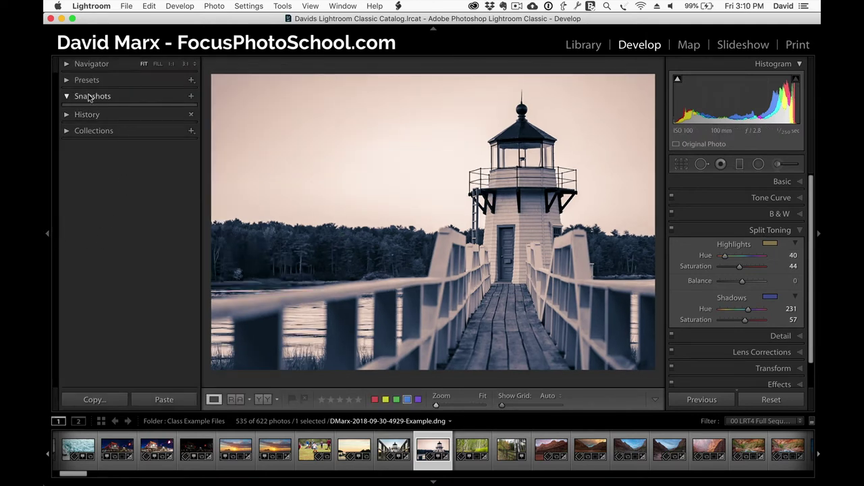
pyautogui.click(81, 115)
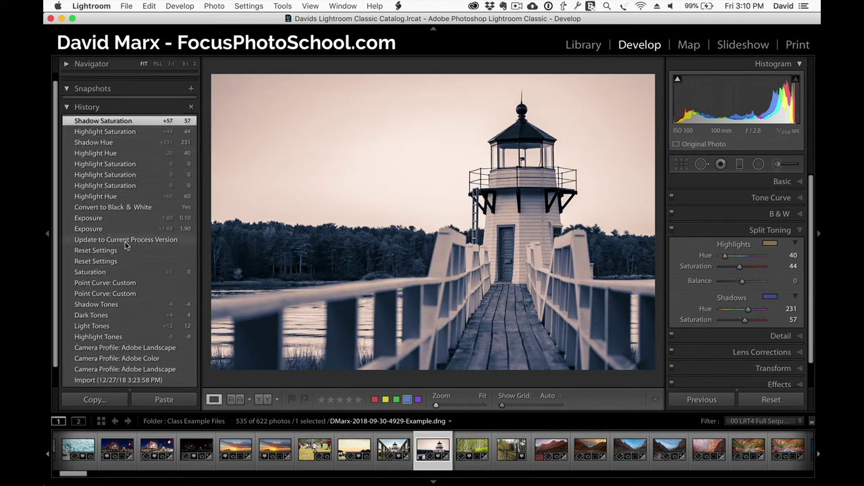
pyautogui.click(107, 208)
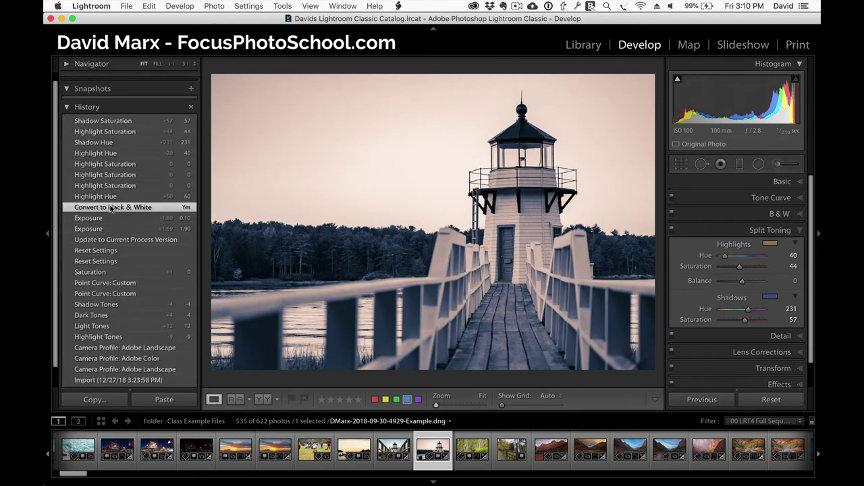
pyautogui.click(81, 218)
# Hide the left panels, collapse Split Toning and expand Detail to preview the sharpening mask.
pyautogui.click(47, 235)
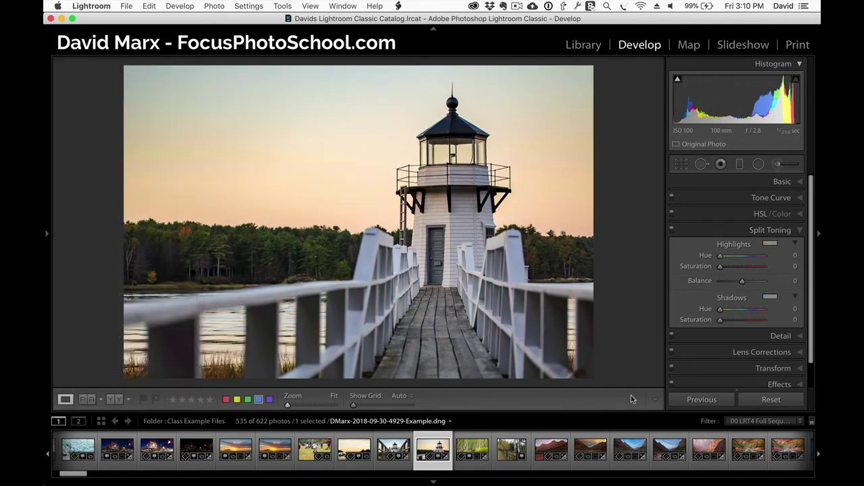
pyautogui.click(795, 230)
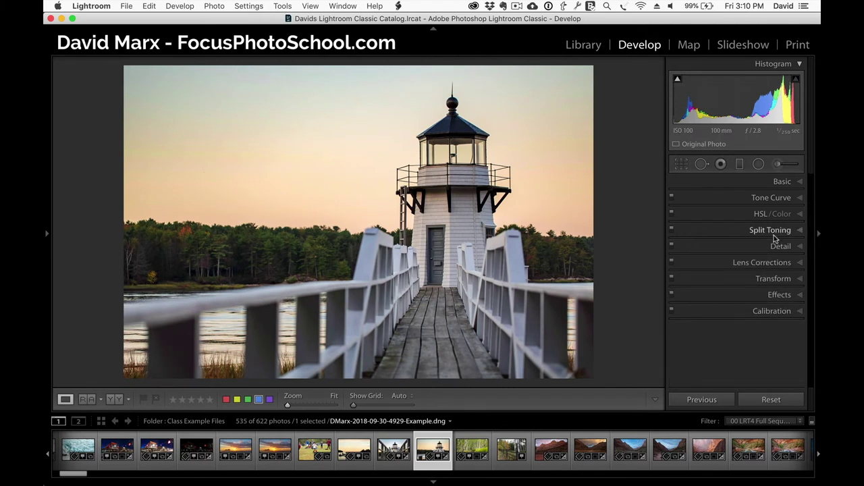
pyautogui.click(777, 246)
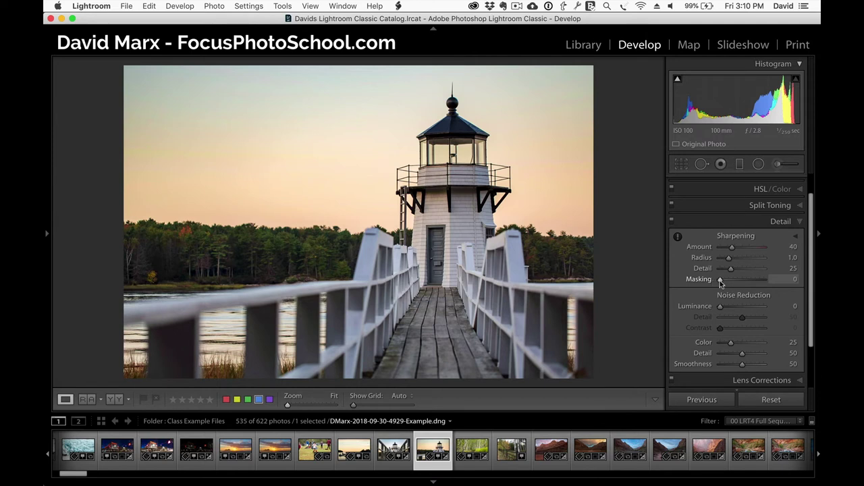
pyautogui.press('alt')
# Preview the lighthouse's sharpening mask, set Masking to 44, then move on to the photographer photo.
pyautogui.keyDown('alt'); pyautogui.click(719, 283); pyautogui.keyUp('alt')
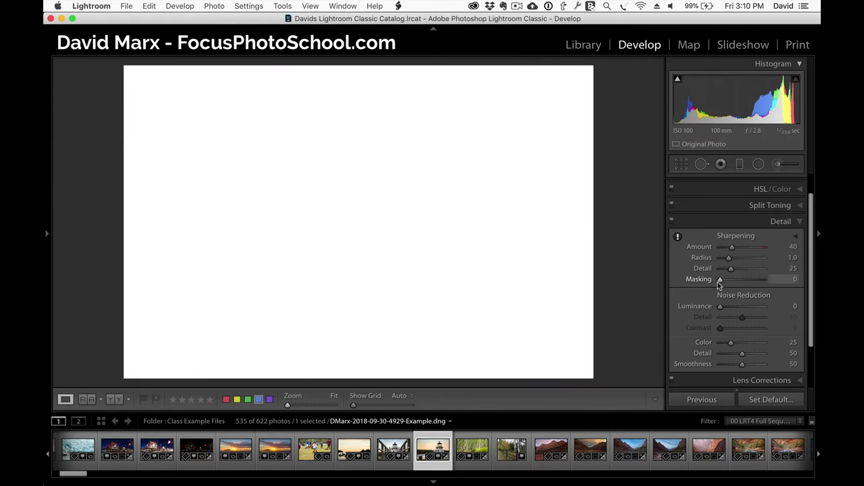
pyautogui.moveTo(719, 283); pyautogui.dragTo(718, 280)
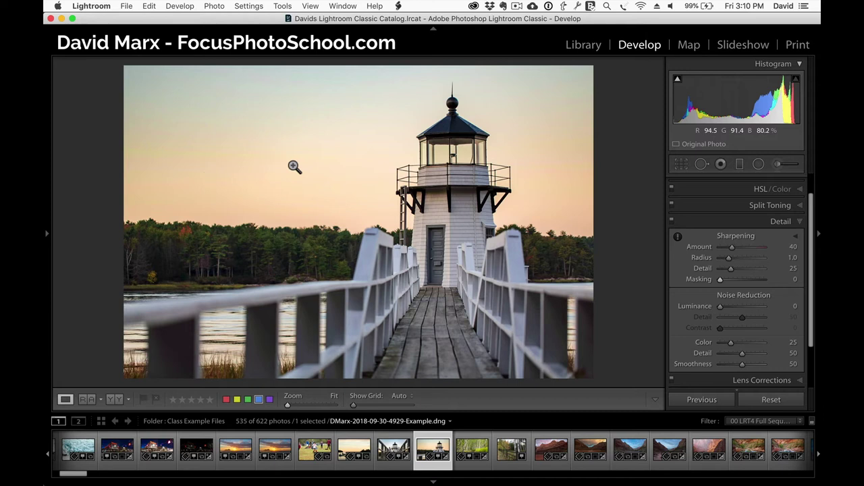
pyautogui.press('alt')
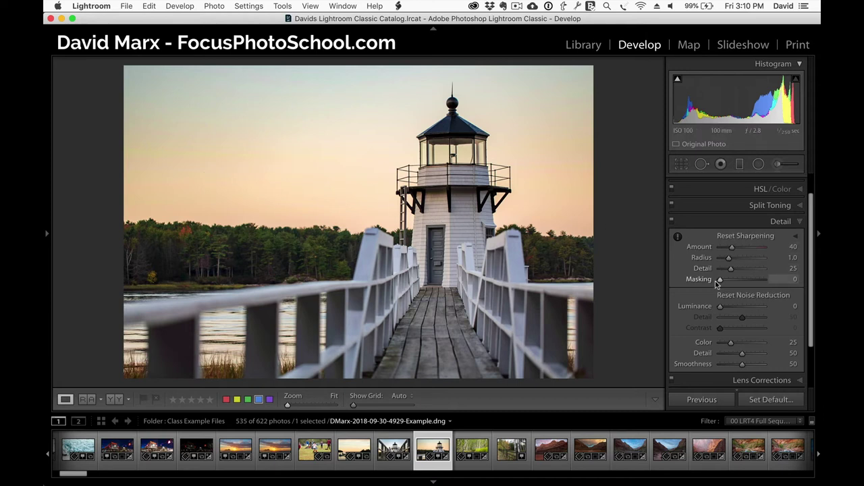
pyautogui.moveTo(717, 283); pyautogui.dragTo(735, 284)
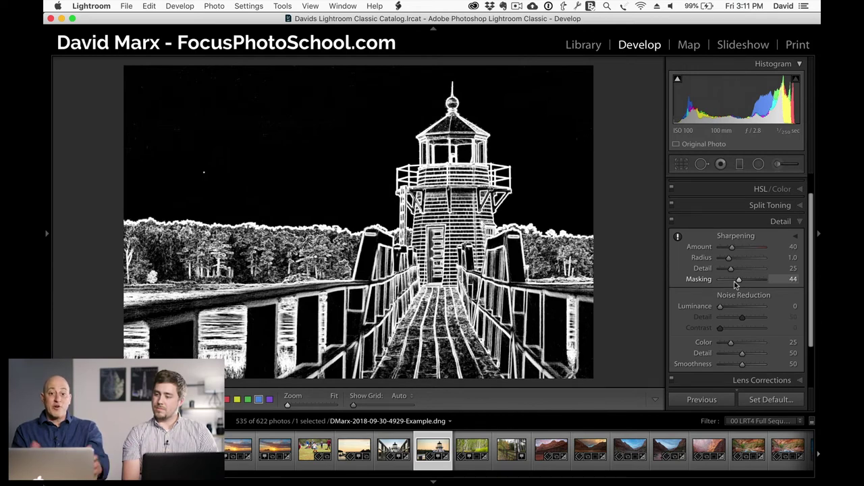
pyautogui.moveTo(736, 285); pyautogui.dragTo(736, 284)
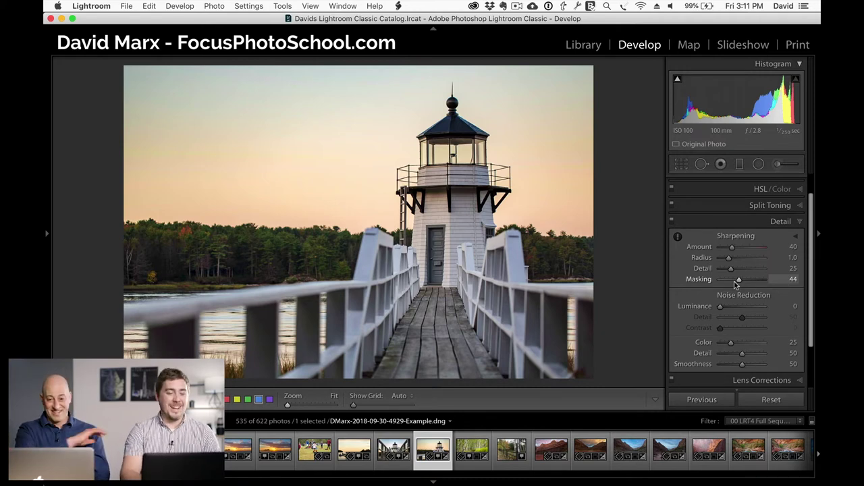
pyautogui.press('g')
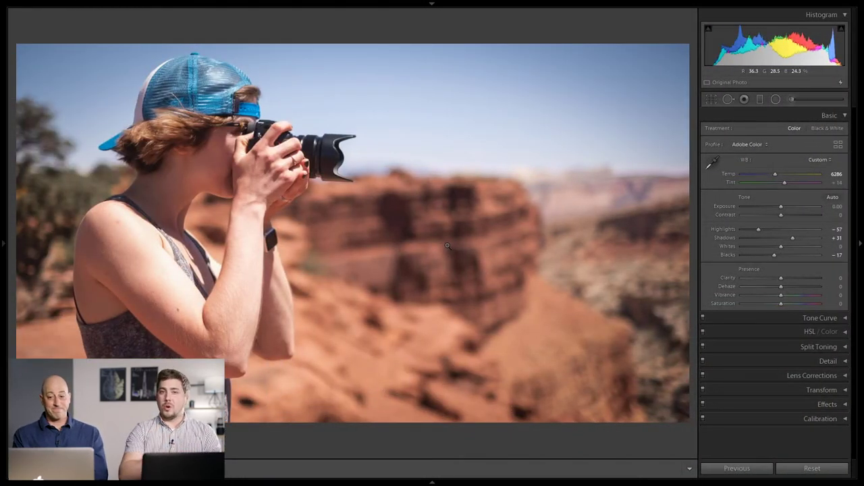
# Paint a -0.90 exposure brush stroke across the sky and show the mask overlay.
pyautogui.click(793, 100)
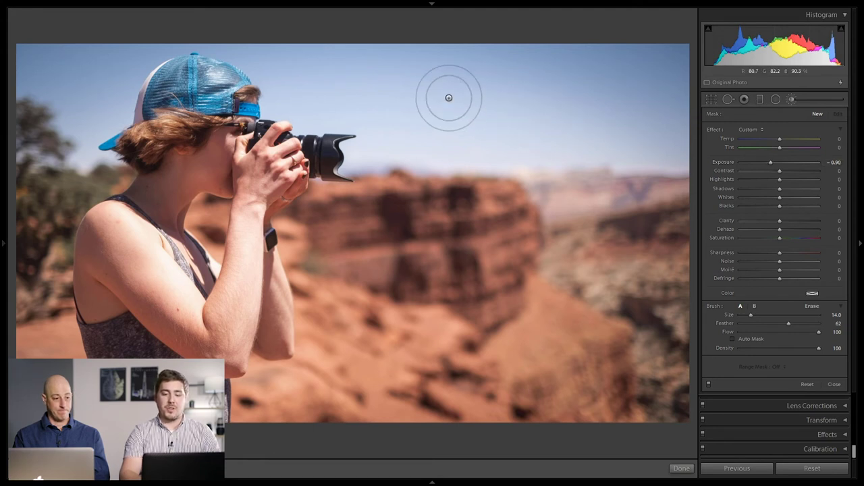
pyautogui.moveTo(441, 81)
pyautogui.mouseDown()
pyautogui.moveTo(392, 77)
pyautogui.moveTo(486, 67)
pyautogui.moveTo(405, 71)
pyautogui.moveTo(549, 81)
pyautogui.mouseUp()
pyautogui.press('o')
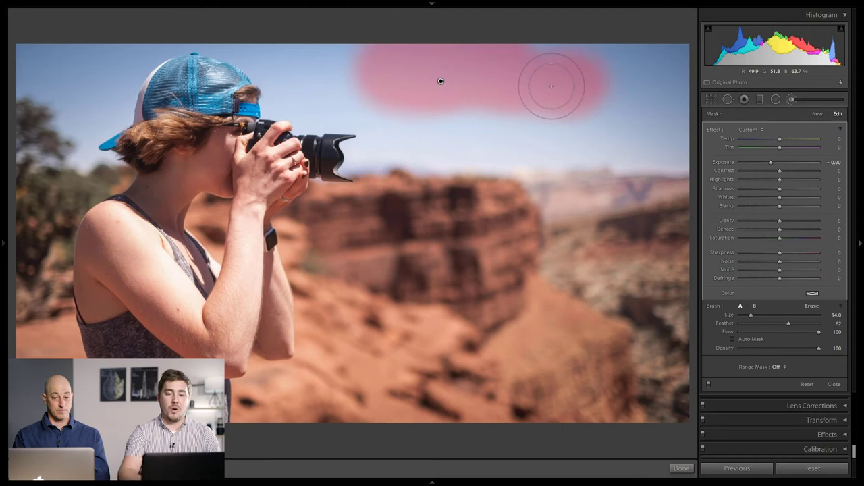
pyautogui.moveTo(680, 51)
pyautogui.mouseDown()
pyautogui.moveTo(584, 72)
pyautogui.moveTo(686, 85)
pyautogui.moveTo(545, 90)
pyautogui.moveTo(609, 105)
pyautogui.moveTo(624, 102)
pyautogui.moveTo(388, 102)
pyautogui.moveTo(419, 129)
pyautogui.moveTo(453, 139)
pyautogui.moveTo(628, 137)
pyautogui.moveTo(682, 149)
pyautogui.mouseUp()
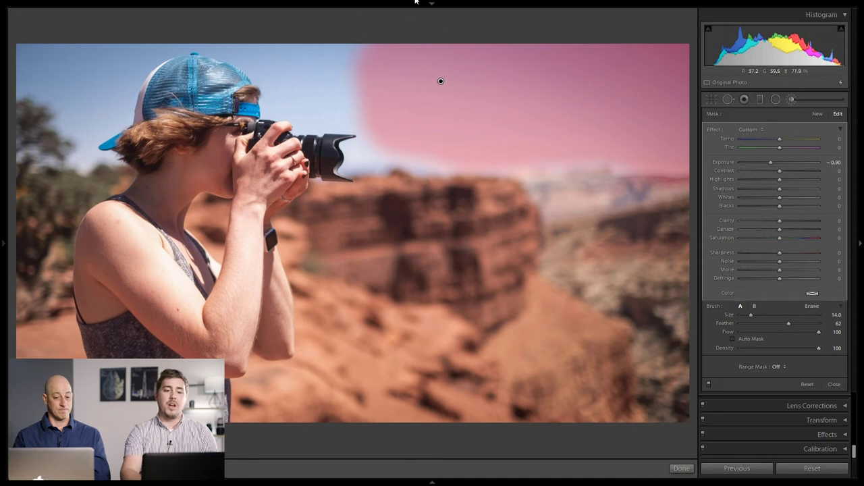
# Brush the sky up from the camera, undo the stroke that spilled over the cap, and zoom in.
pyautogui.click(299, 108)
pyautogui.moveTo(299, 108)
pyautogui.mouseDown()
pyautogui.moveTo(325, 77)
pyautogui.moveTo(297, 59)
pyautogui.mouseUp()
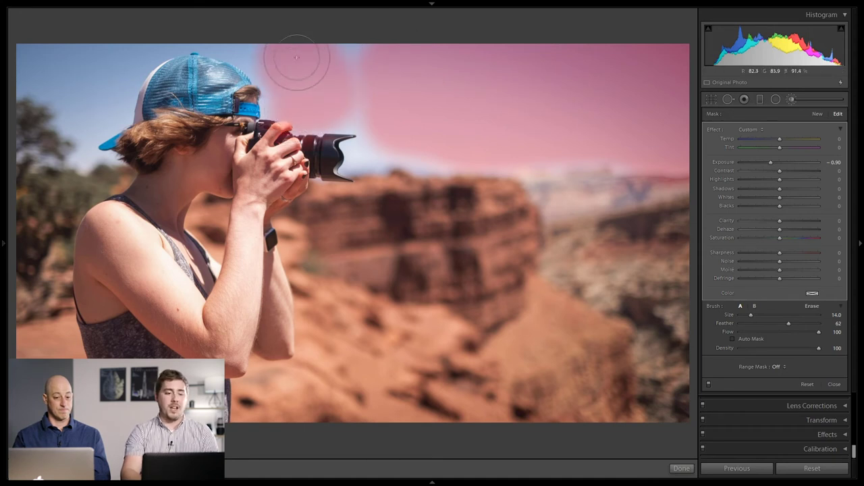
pyautogui.hotkey('ctrl', 'z')
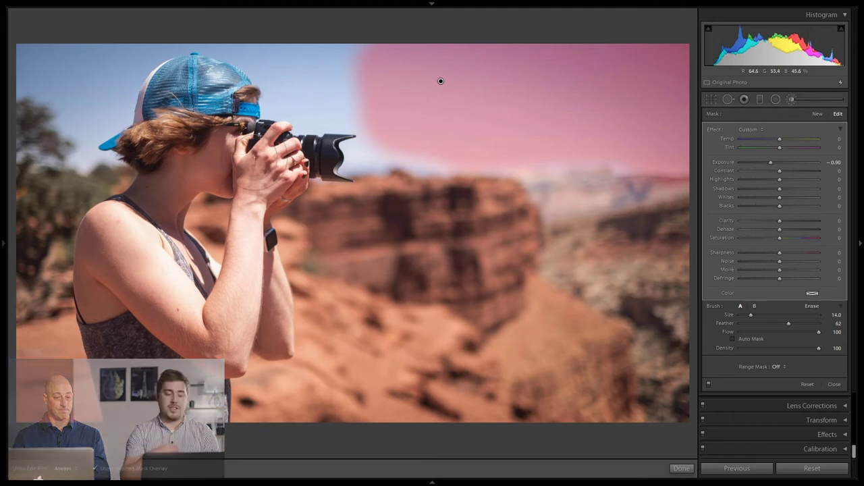
pyautogui.press('z')
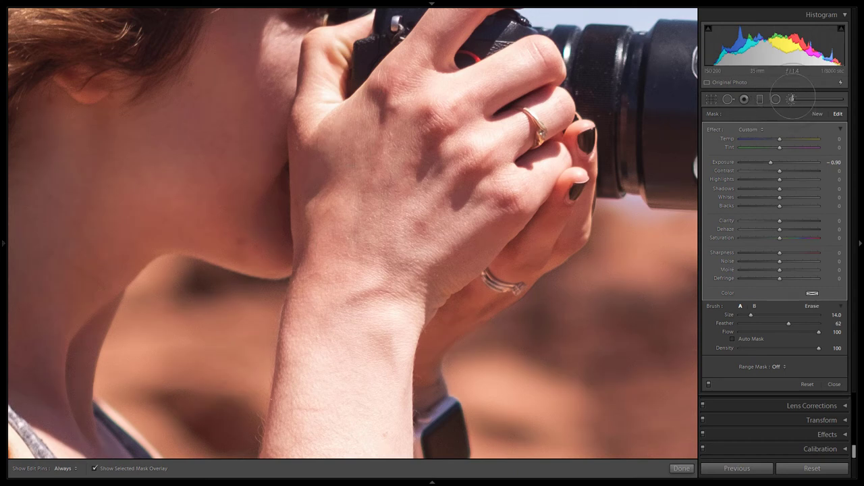
pyautogui.click(791, 99)
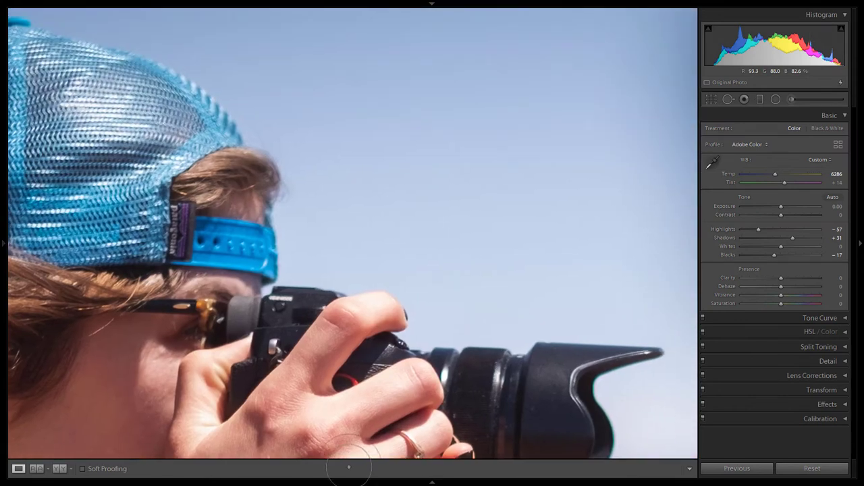
# Start a new brush with Feather 0 and Auto Mask off.
pyautogui.click(791, 100)
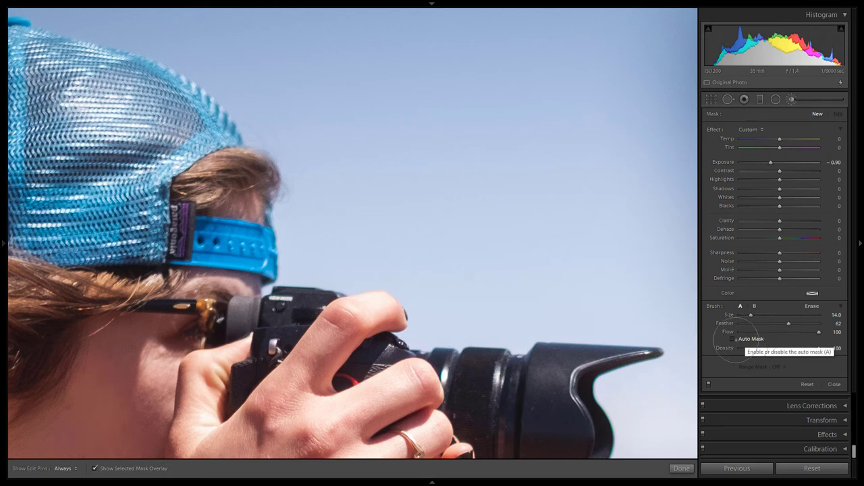
pyautogui.click(733, 339)
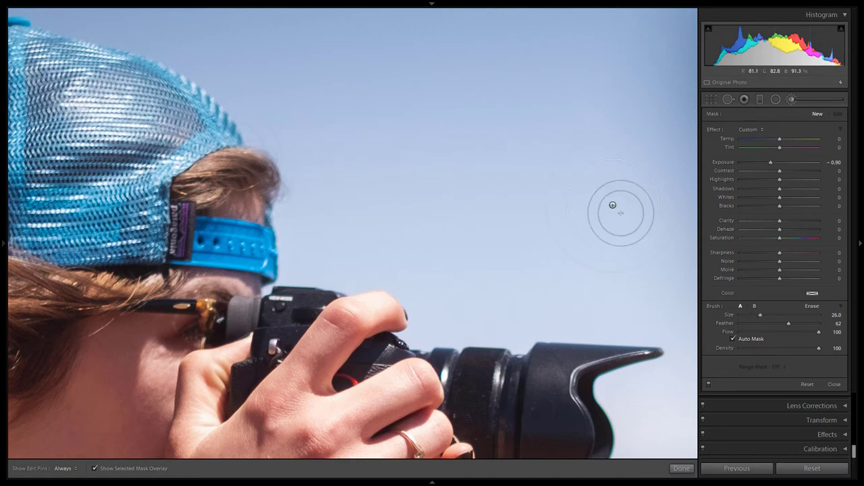
pyautogui.moveTo(789, 322); pyautogui.dragTo(733, 323)
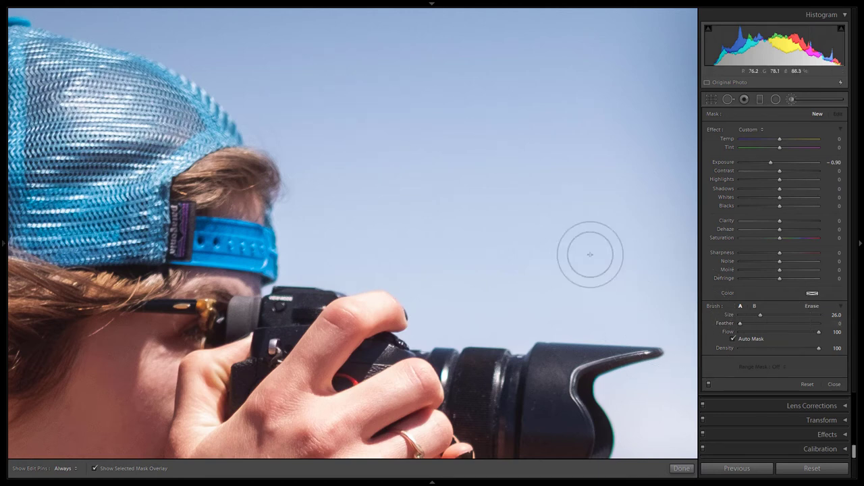
pyautogui.click(741, 338)
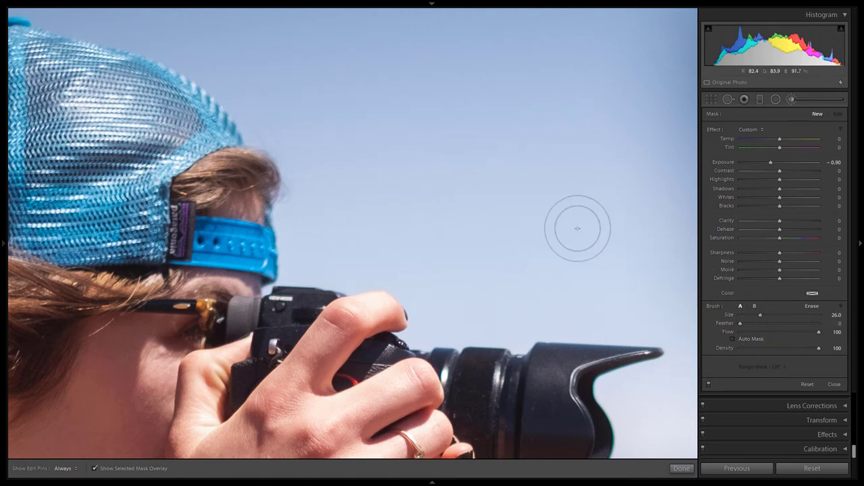
# Test a stroke across the sky toward the lens, undo it, and turn Auto Mask back on.
pyautogui.press('h')
pyautogui.moveTo(360, 107)
pyautogui.mouseDown()
pyautogui.moveTo(360, 158)
pyautogui.moveTo(342, 107)
pyautogui.moveTo(334, 138)
pyautogui.moveTo(312, 111)
pyautogui.mouseUp()
pyautogui.moveTo(301, 81)
pyautogui.mouseDown()
pyautogui.moveTo(264, 77)
pyautogui.moveTo(290, 82)
pyautogui.moveTo(432, 212)
pyautogui.moveTo(519, 302)
pyautogui.moveTo(498, 290)
pyautogui.moveTo(506, 305)
pyautogui.moveTo(537, 328)
pyautogui.moveTo(585, 335)
pyautogui.moveTo(536, 331)
pyautogui.mouseUp()
pyautogui.press('h')
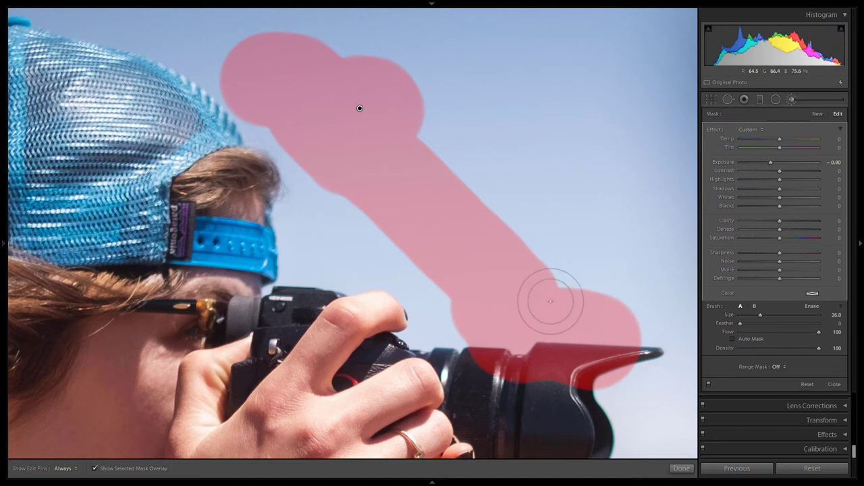
pyautogui.hotkey('ctrl', 'z')
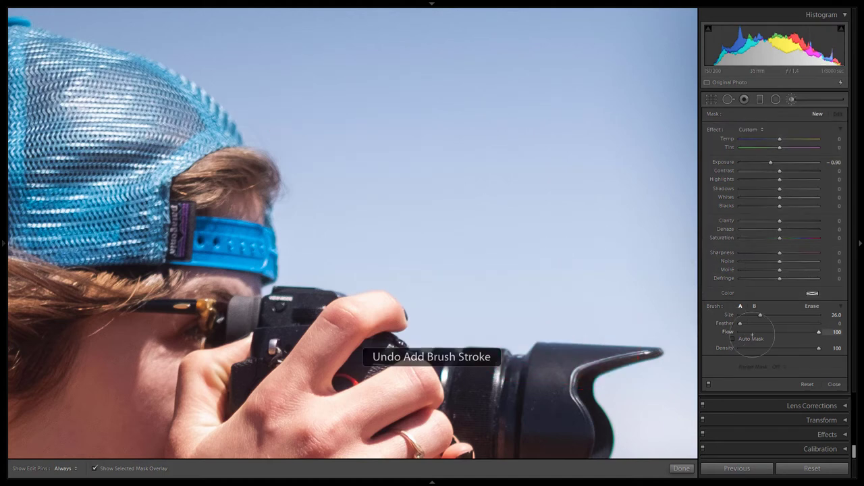
pyautogui.click(750, 338)
pyautogui.moveTo(533, 197)
pyautogui.mouseDown()
pyautogui.moveTo(496, 277)
pyautogui.moveTo(539, 244)
pyautogui.moveTo(508, 212)
pyautogui.moveTo(492, 257)
pyautogui.moveTo(572, 270)
pyautogui.moveTo(539, 274)
pyautogui.moveTo(518, 317)
pyautogui.moveTo(664, 333)
pyautogui.moveTo(535, 311)
pyautogui.moveTo(483, 310)
pyautogui.moveTo(463, 318)
pyautogui.mouseUp()
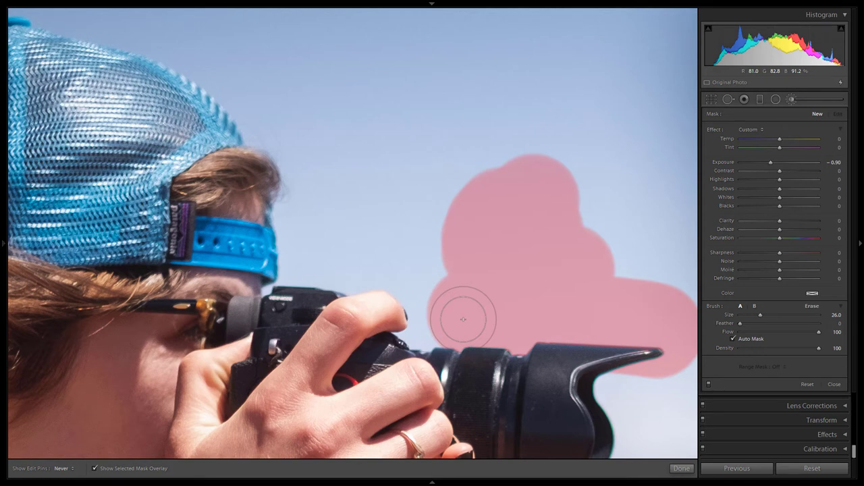
pyautogui.press('h')
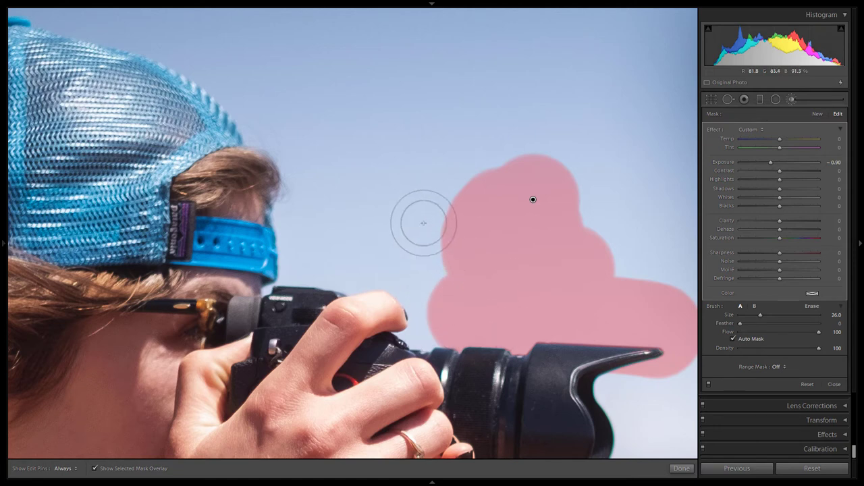
pyautogui.moveTo(423, 223)
pyautogui.mouseDown()
pyautogui.moveTo(411, 218)
pyautogui.moveTo(439, 251)
pyautogui.mouseUp()
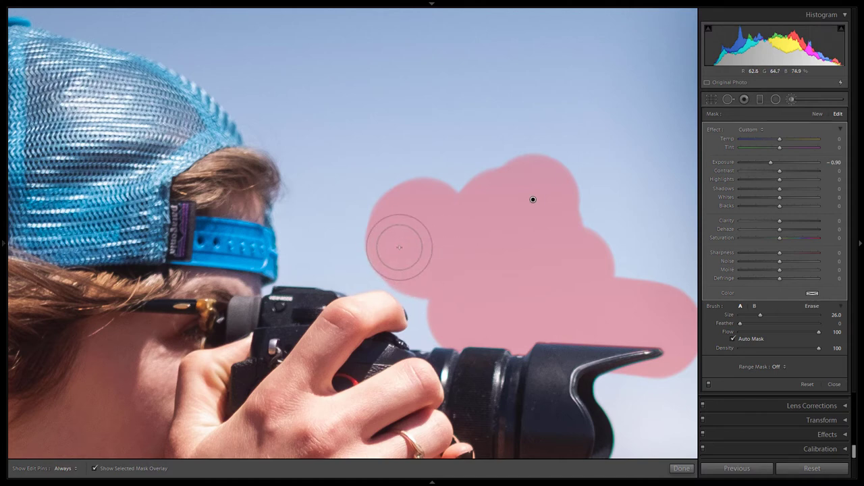
pyautogui.press('h')
pyautogui.moveTo(376, 251)
pyautogui.mouseDown()
pyautogui.moveTo(338, 266)
pyautogui.moveTo(363, 261)
pyautogui.moveTo(344, 250)
pyautogui.moveTo(440, 280)
pyautogui.mouseUp()
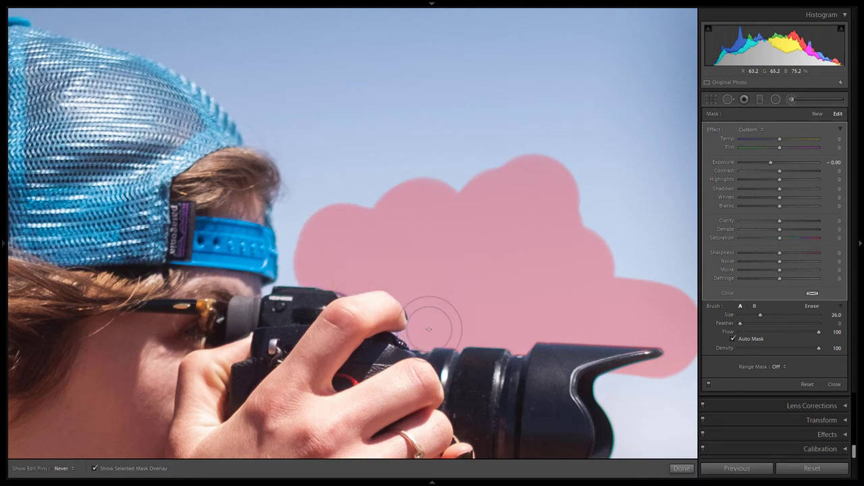
pyautogui.click(490, 347)
pyautogui.press('h')
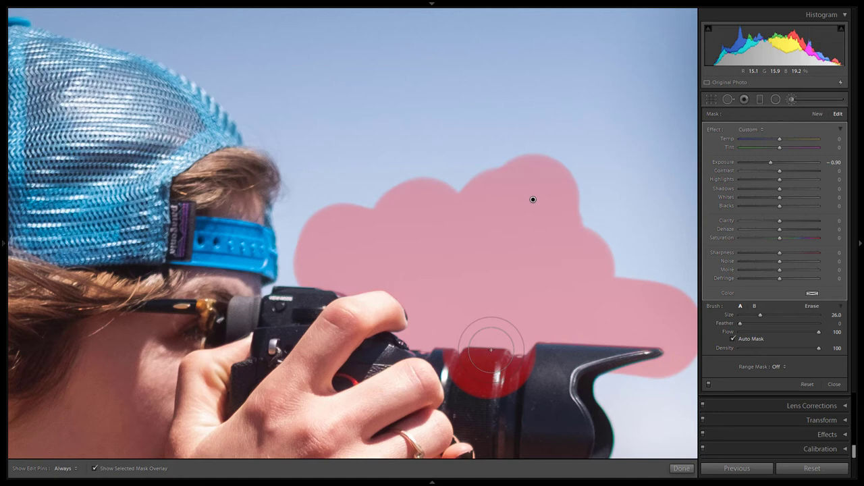
pyautogui.hotkey('ctrl', 'z')
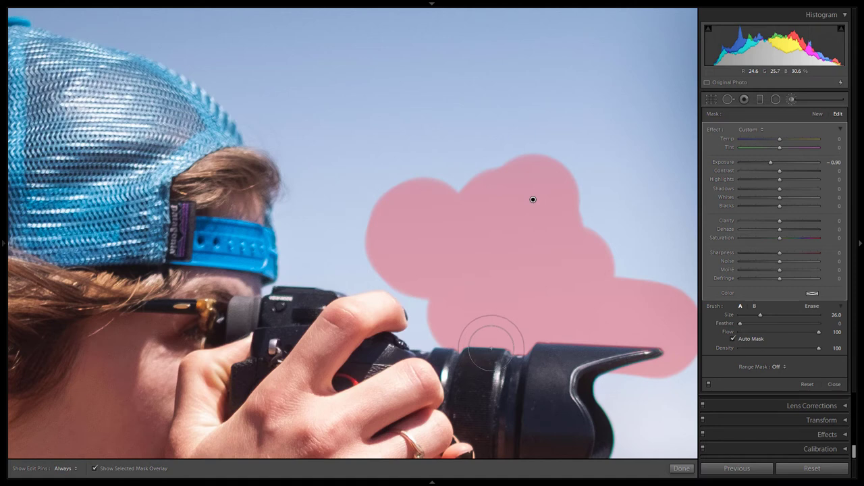
pyautogui.press('h')
pyautogui.moveTo(428, 297)
pyautogui.mouseDown()
pyautogui.moveTo(445, 320)
pyautogui.moveTo(413, 270)
pyautogui.moveTo(328, 269)
pyautogui.moveTo(320, 246)
pyautogui.moveTo(296, 263)
pyautogui.moveTo(315, 162)
pyautogui.moveTo(281, 117)
pyautogui.moveTo(242, 95)
pyautogui.moveTo(195, 48)
pyautogui.moveTo(249, 87)
pyautogui.moveTo(215, 62)
pyautogui.moveTo(256, 88)
pyautogui.moveTo(245, 69)
pyautogui.moveTo(258, 71)
pyautogui.moveTo(379, 185)
pyautogui.moveTo(397, 215)
pyautogui.moveTo(358, 189)
pyautogui.mouseUp()
pyautogui.press('h')
pyautogui.press('h')
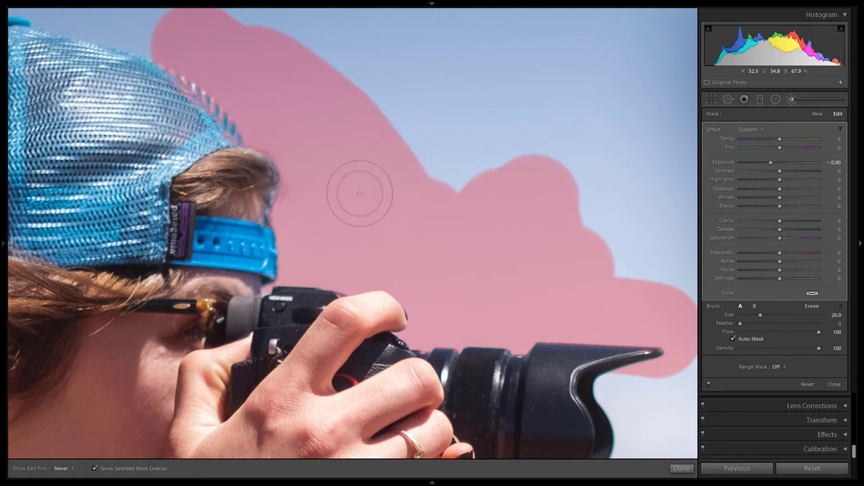
pyautogui.press('h')
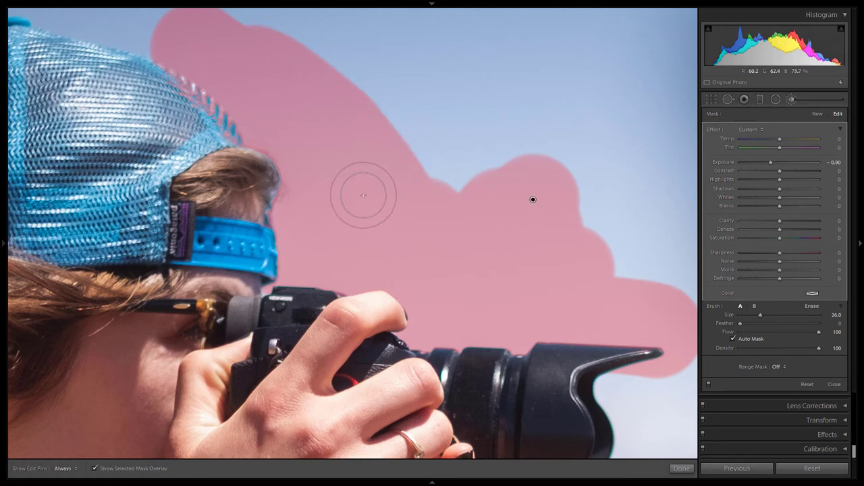
pyautogui.press('Delete')
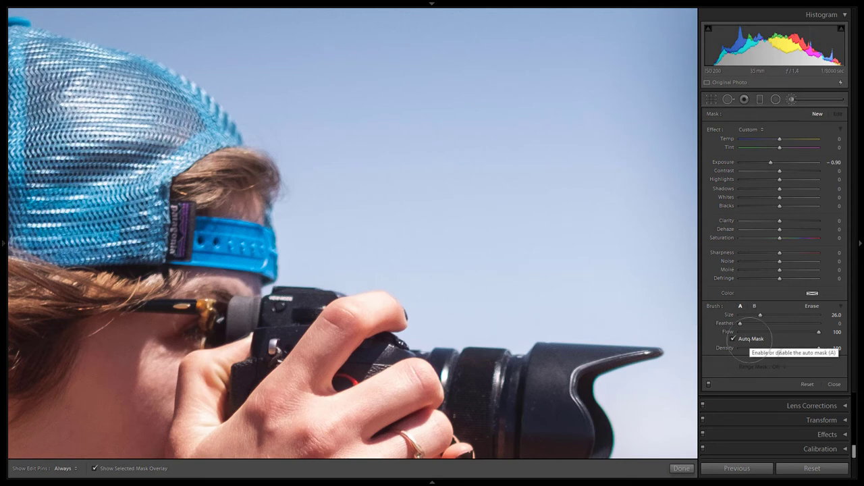
# Undo a first stroke on the cap, then paint a round -0.90 exposure patch over the cap's back.
pyautogui.moveTo(85, 108)
pyautogui.mouseDown()
pyautogui.moveTo(101, 116)
pyautogui.moveTo(114, 108)
pyautogui.moveTo(158, 176)
pyautogui.moveTo(135, 256)
pyautogui.moveTo(122, 135)
pyautogui.moveTo(189, 115)
pyautogui.moveTo(122, 128)
pyautogui.moveTo(202, 162)
pyautogui.moveTo(169, 74)
pyautogui.moveTo(94, 61)
pyautogui.moveTo(112, 108)
pyautogui.moveTo(101, 116)
pyautogui.mouseUp()
pyautogui.press('h')
pyautogui.press('h')
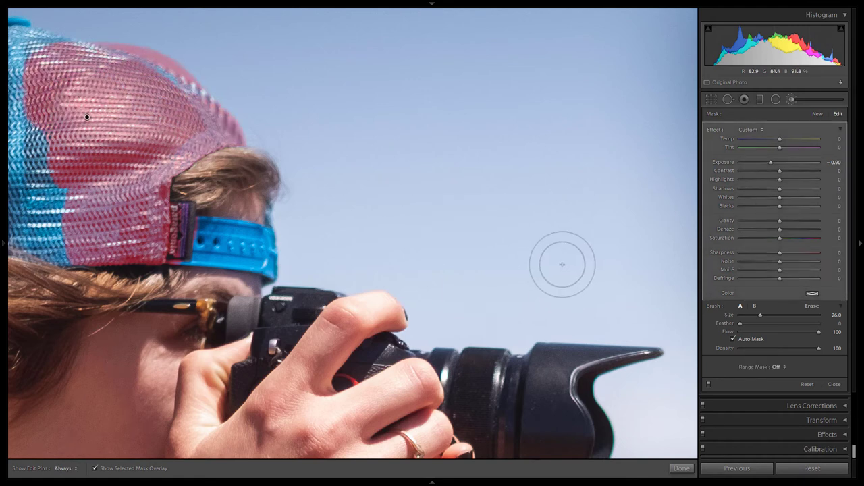
pyautogui.hotkey('ctrl', 'z')
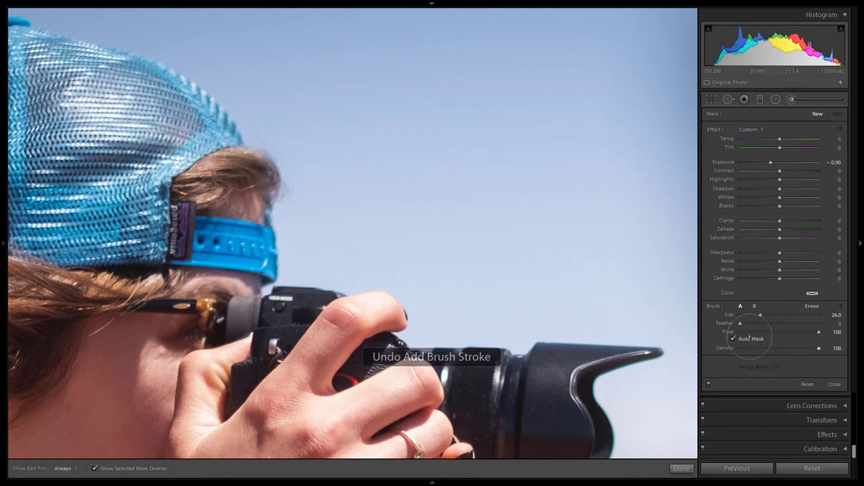
pyautogui.press('h')
pyautogui.moveTo(95, 113)
pyautogui.mouseDown()
pyautogui.moveTo(135, 169)
pyautogui.moveTo(112, 227)
pyautogui.moveTo(40, 203)
pyautogui.mouseUp()
pyautogui.press('h')
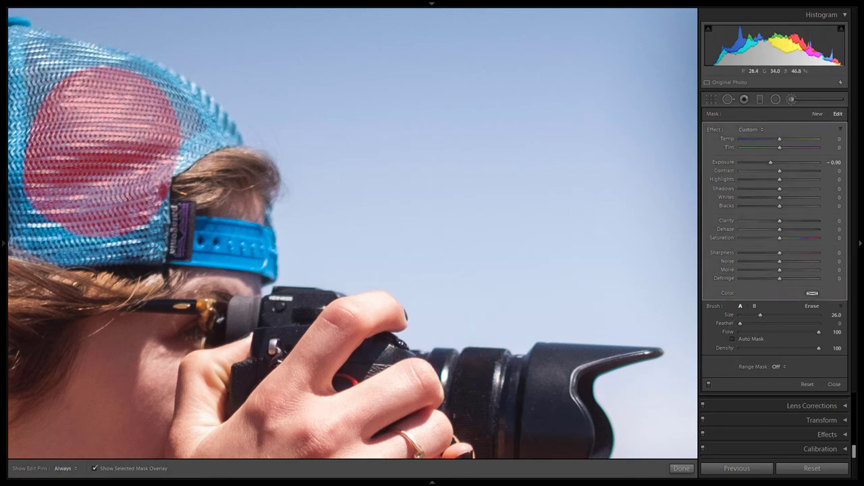
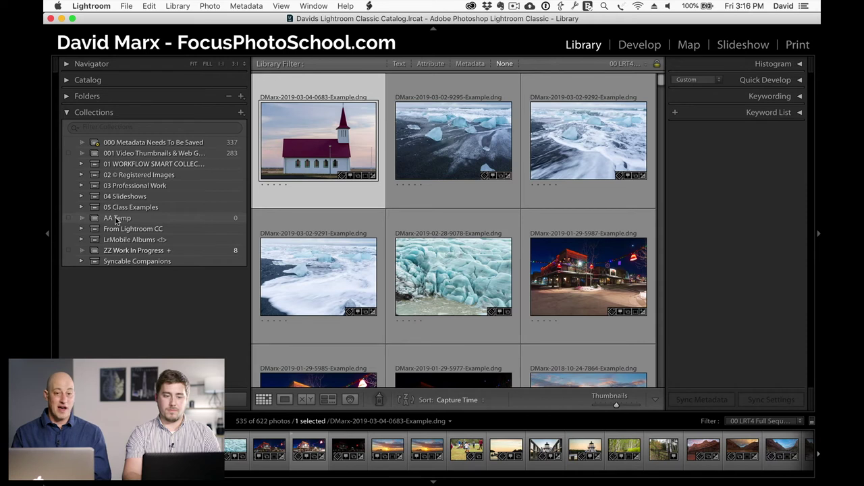
# Set AA Temp as the target collection and add the 9295 ice photo to it.
pyautogui.rightClick(117, 219)
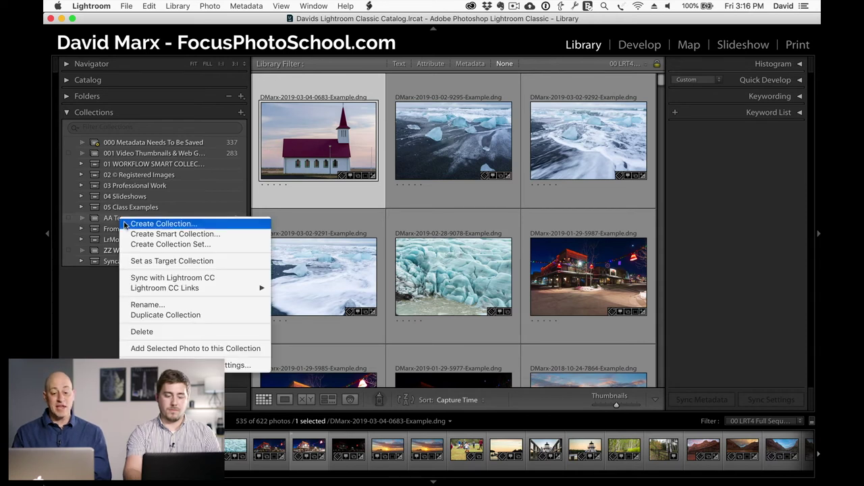
pyautogui.click(147, 262)
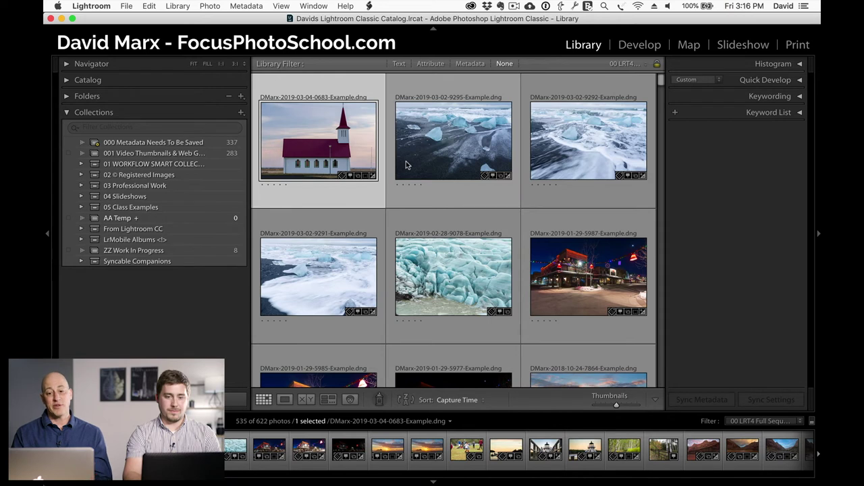
pyautogui.click(437, 148)
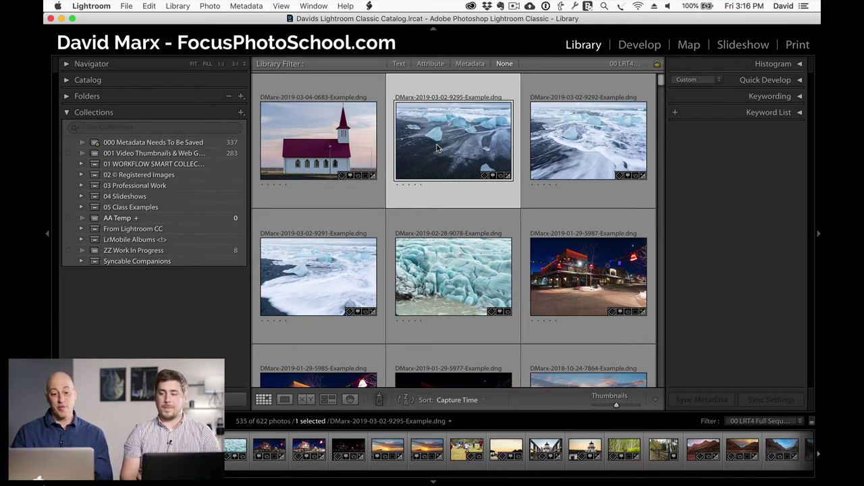
pyautogui.press('b')
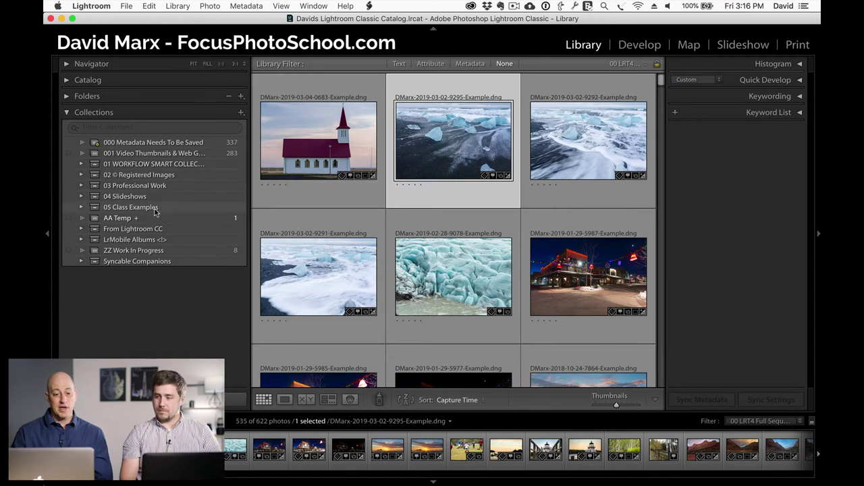
# Check the contents of AA Temp, then return to the previous set of photos.
pyautogui.click(118, 218)
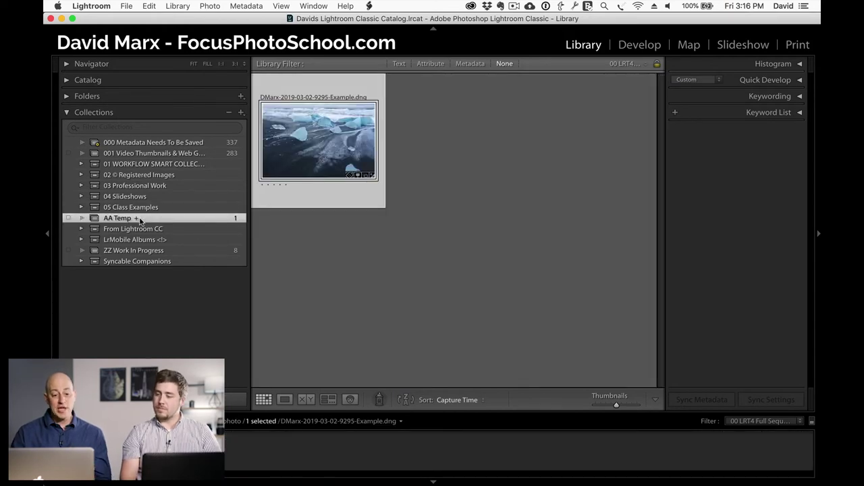
pyautogui.press('super+alt+Left')
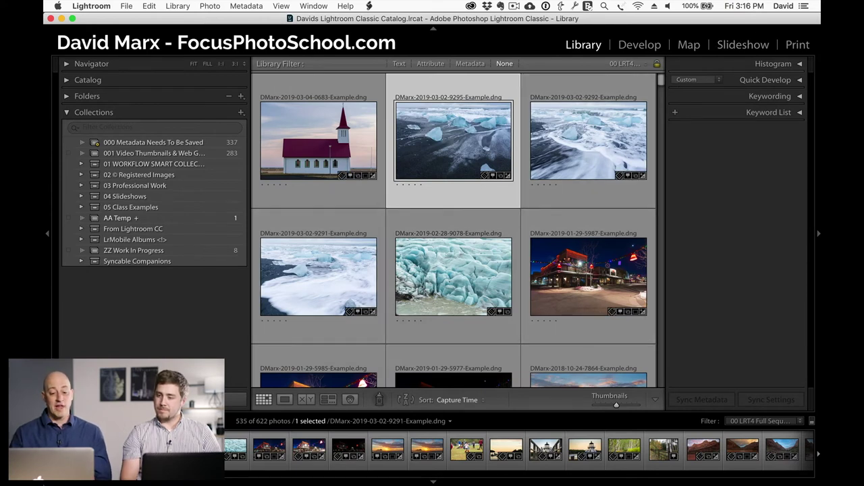
pyautogui.click(338, 421)
# Go back to the earlier photo source and add the 9078 ice photo to AA Temp.
pyautogui.click(270, 299)
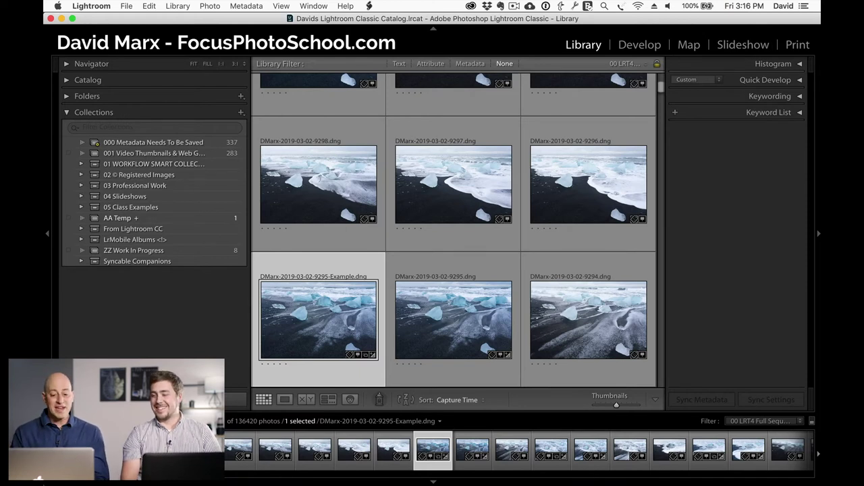
pyautogui.click(243, 422)
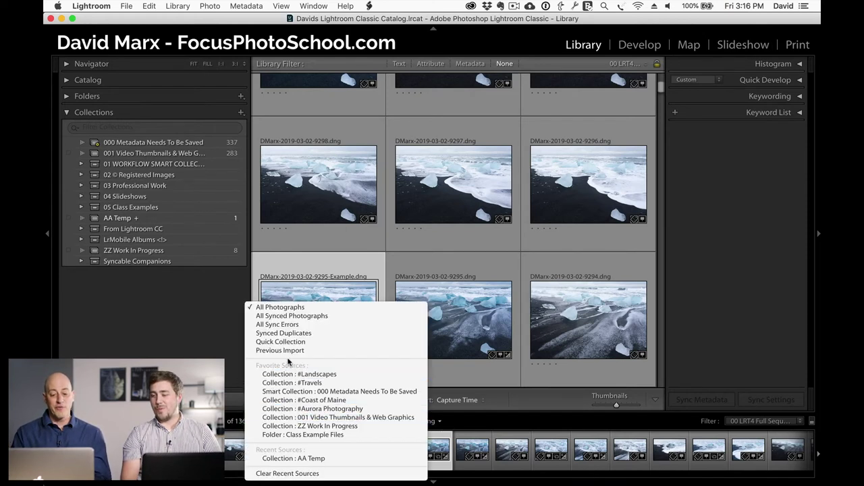
pyautogui.press('Escape')
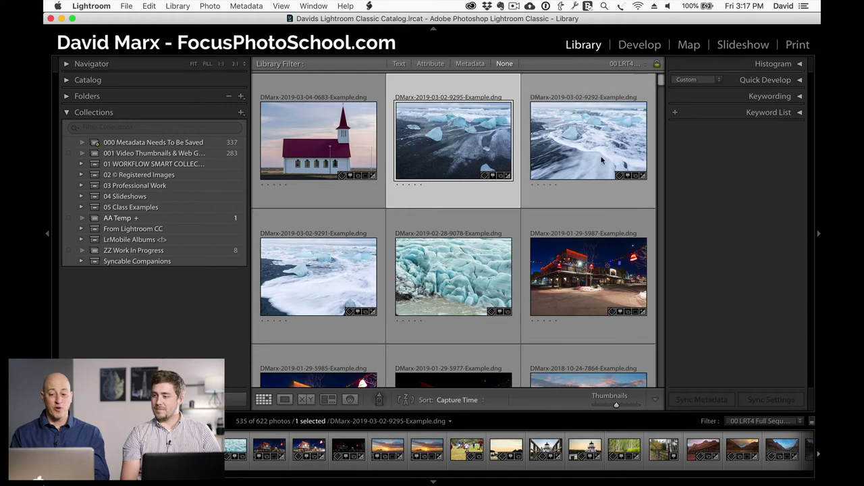
pyautogui.click(466, 270)
pyautogui.press('b')
# Add the 7864 sunset and 6302 boats photos, then view AA Temp's four photos.
pyautogui.scroll(-4, 461, 267)
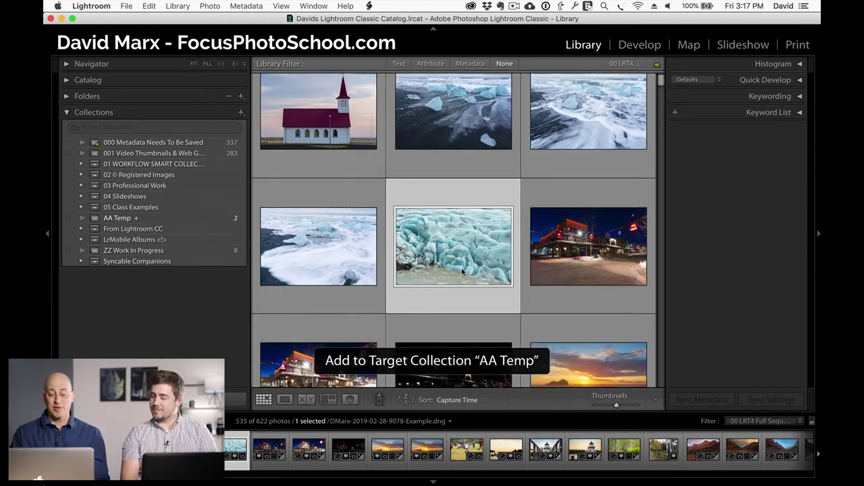
pyautogui.click(536, 177)
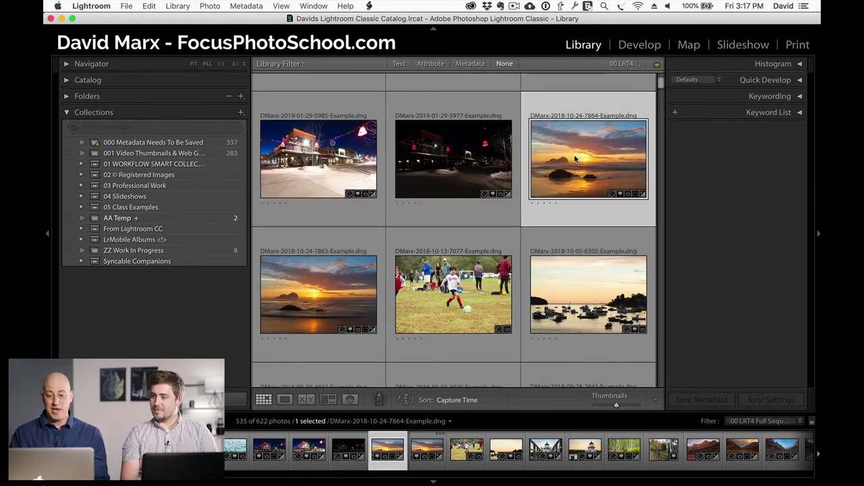
pyautogui.press('b')
pyautogui.scroll(-5, 540, 168)
pyautogui.click(595, 96)
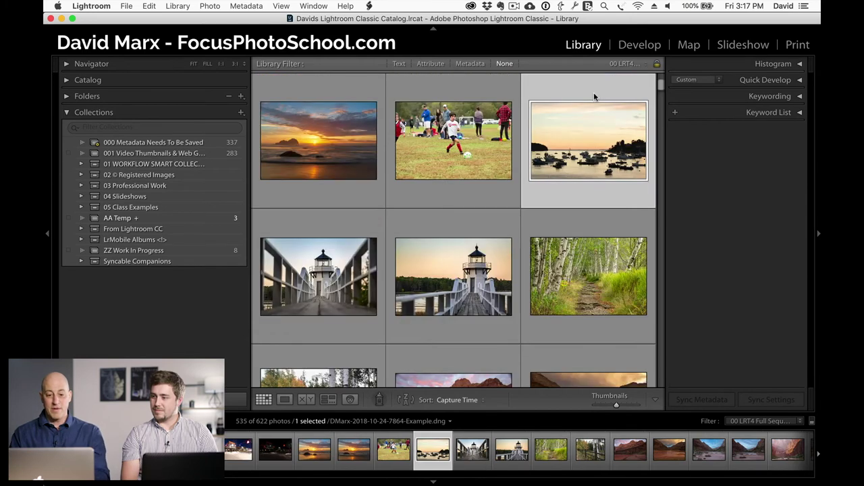
pyautogui.press('b')
pyautogui.click(134, 219)
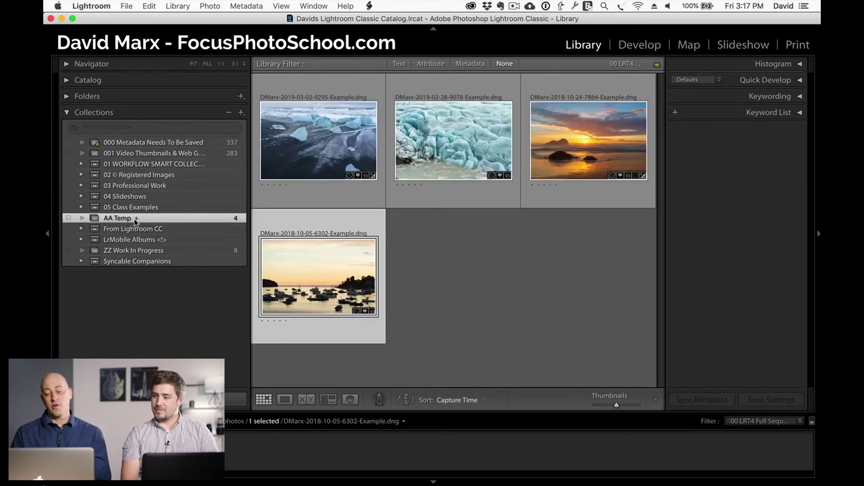
pyautogui.click(725, 46)
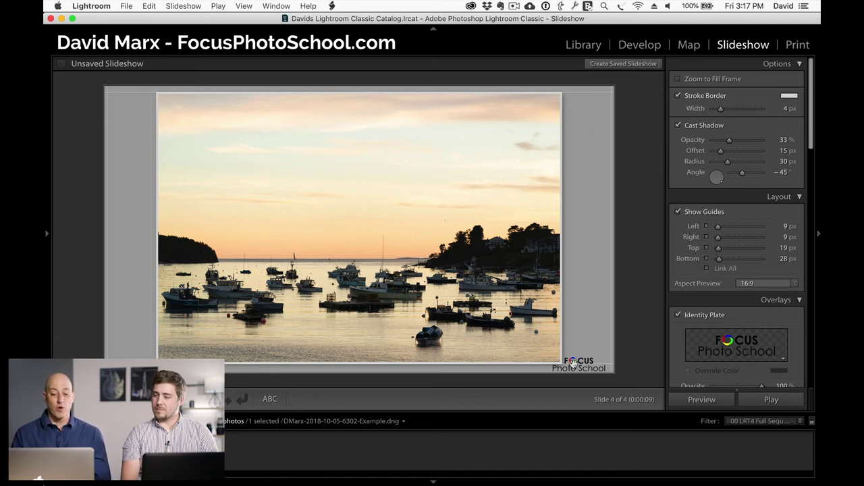
# Drag the Focus Photo School identity plate bottom-left and toggle Stroke Border off and on.
pyautogui.moveTo(571, 365); pyautogui.dragTo(137, 357)
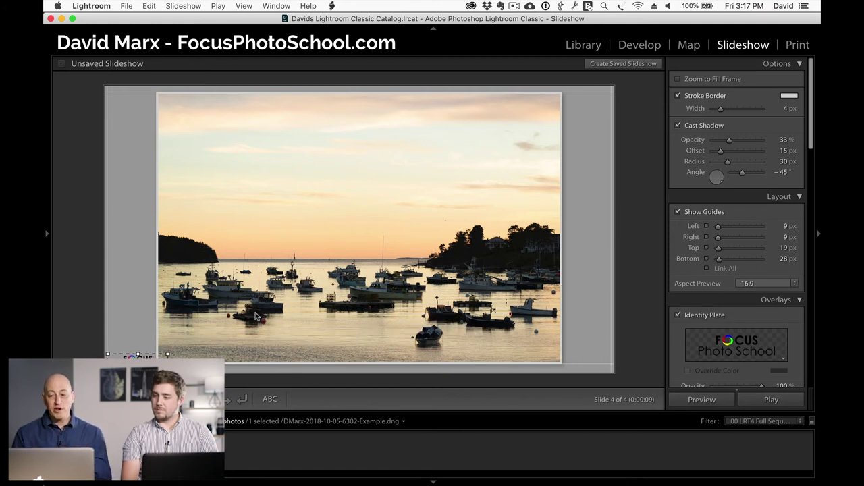
pyautogui.click(678, 95)
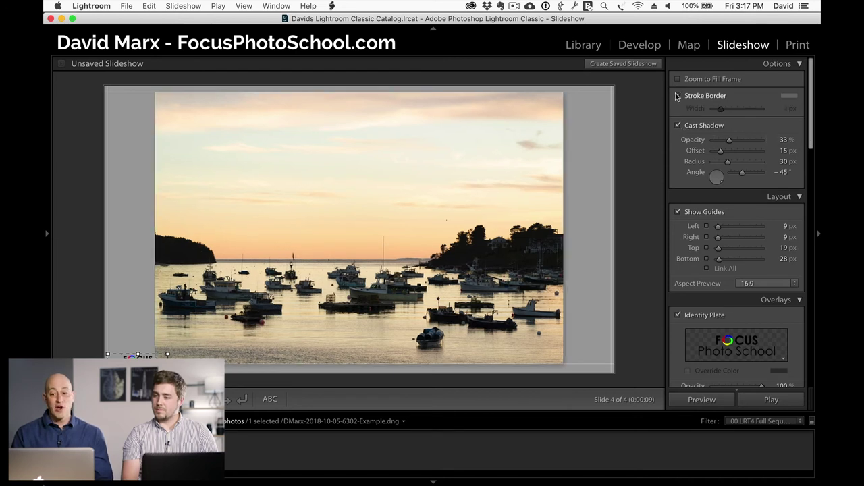
pyautogui.click(678, 95)
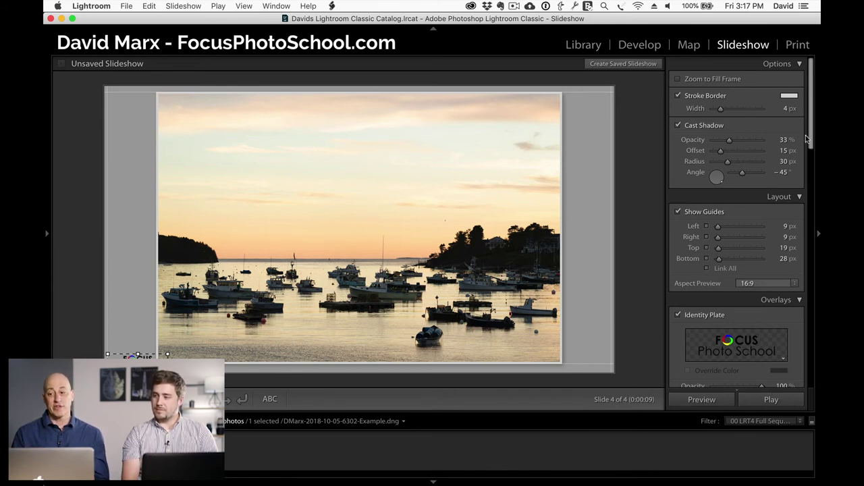
pyautogui.moveTo(805, 135); pyautogui.dragTo(803, 366)
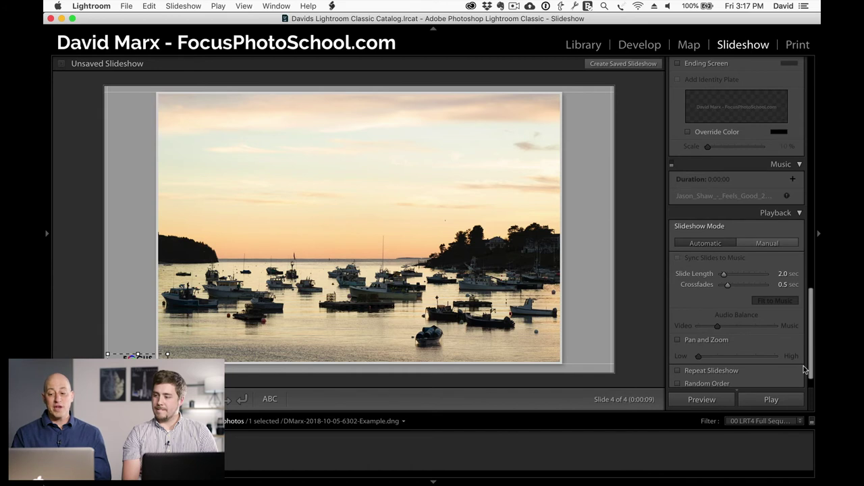
pyautogui.scroll(-2, 803, 366)
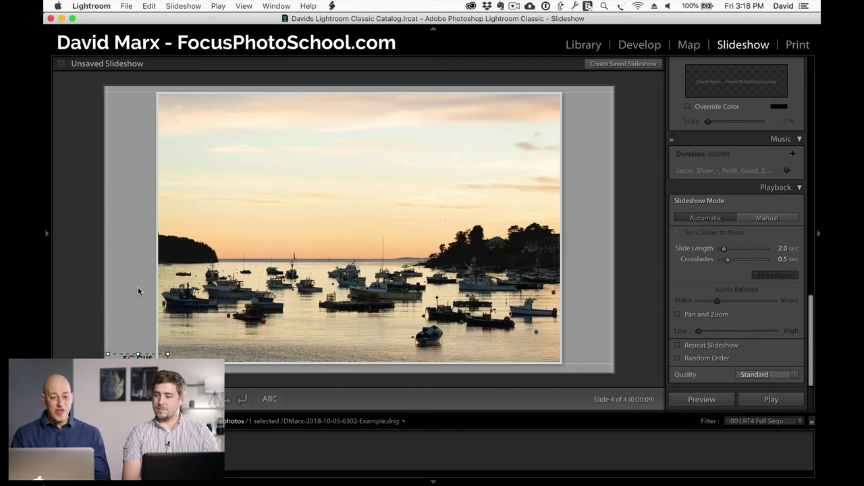
# Collapse the Preview, Template Browser and Collections panels and switch Export PDF to Export JPEG.
pyautogui.click(47, 234)
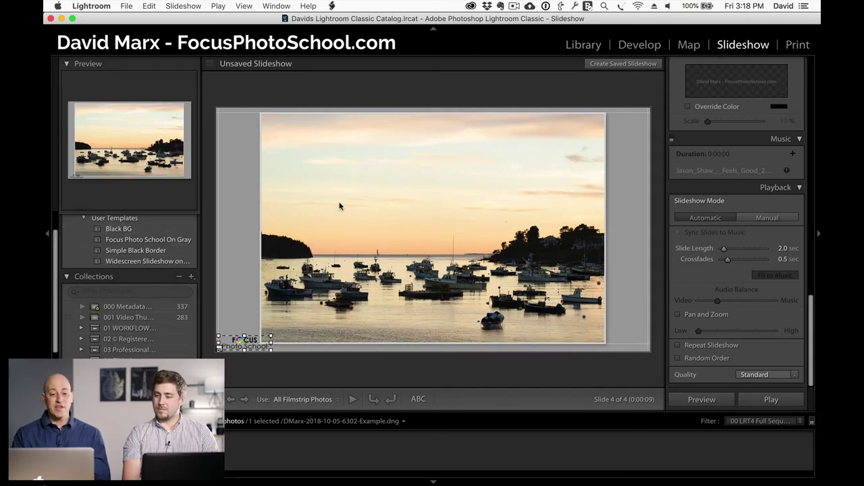
pyautogui.click(65, 64)
pyautogui.click(63, 79)
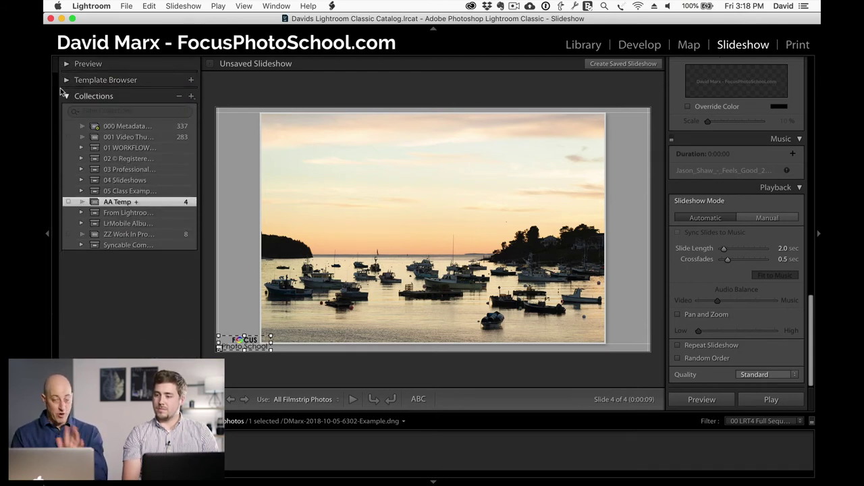
pyautogui.click(64, 96)
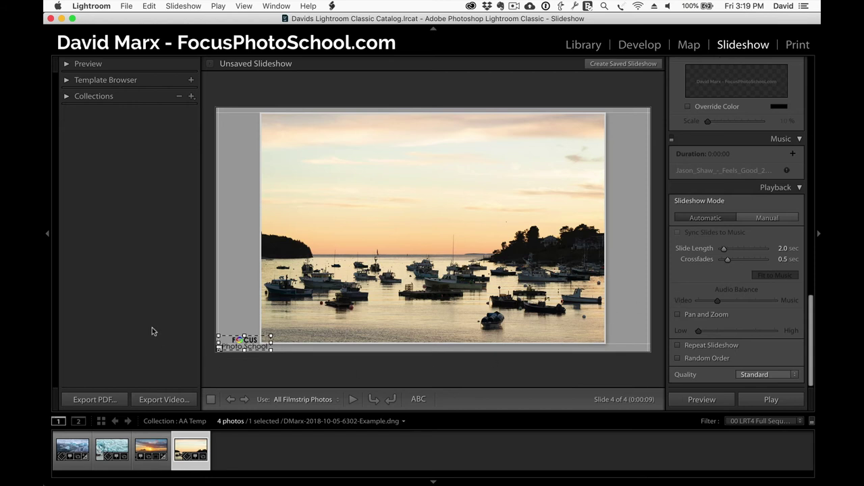
pyautogui.press('alt')
pyautogui.press('alt')
# Name the JPEG export 'Demo Slides' and save it to the Desktop.
pyautogui.keyDown('alt'); pyautogui.click(96, 399); pyautogui.keyUp('alt')
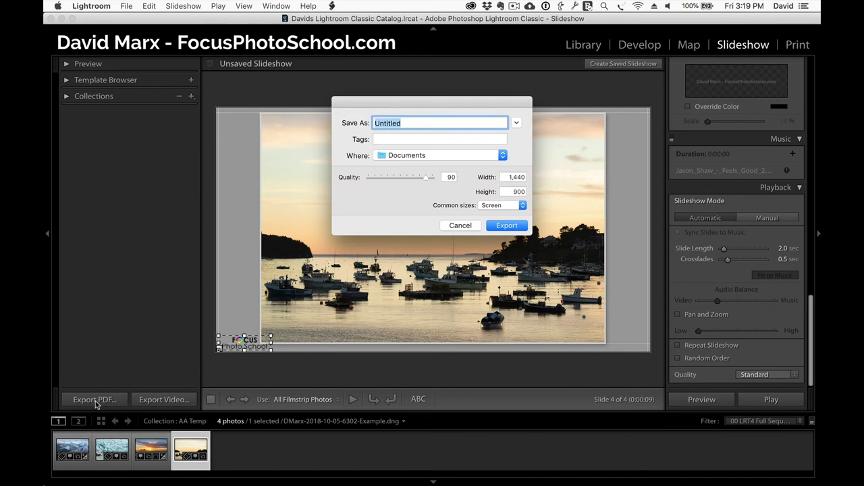
pyautogui.click(515, 123)
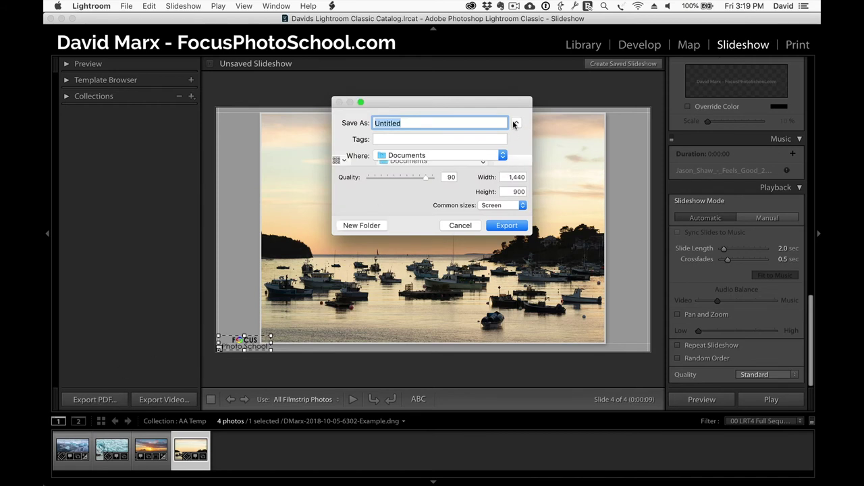
pyautogui.click(270, 196)
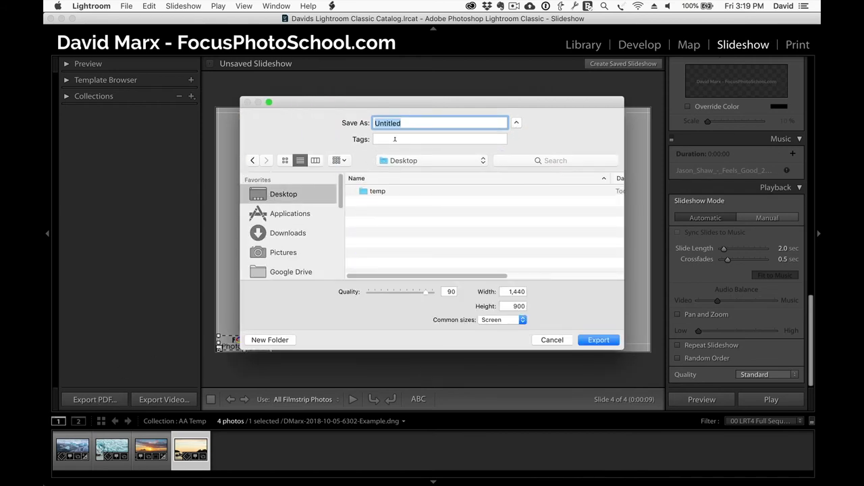
pyautogui.write('Dem0 Sl')
pyautogui.press('BackSpace')
pyautogui.press('BackSpace')
pyautogui.press('BackSpace')
pyautogui.press('BackSpace')
pyautogui.write('o Slides')
# Set the export size to 2,048 × 1536 and export the slideshow as JPEGs.
pyautogui.doubleClick(516, 292)
pyautogui.write('2,0')
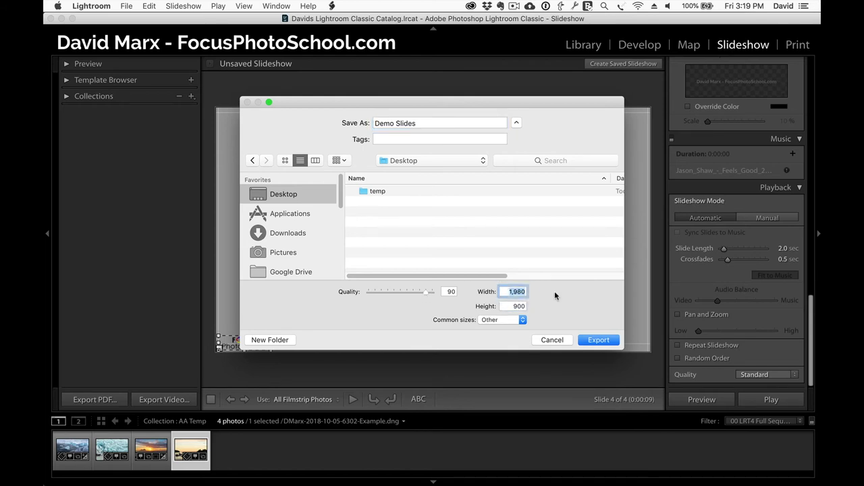
pyautogui.write('48')
pyautogui.press('Tab')
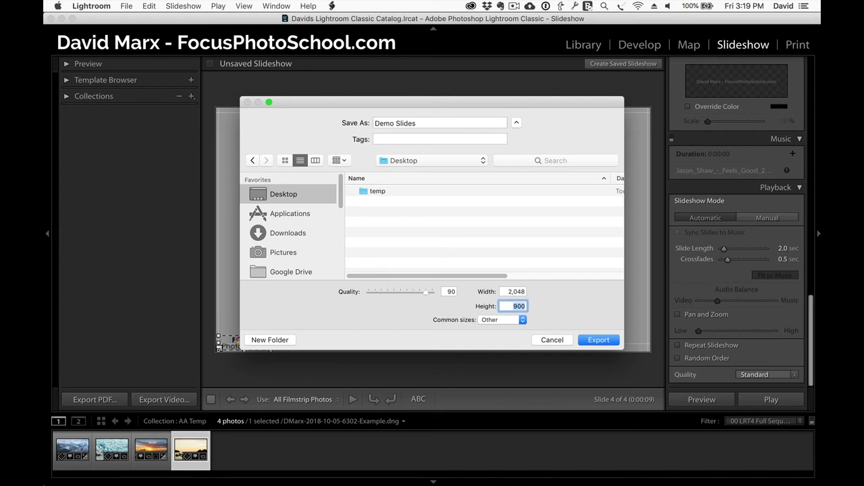
pyautogui.write('1536')
pyautogui.click(594, 342)
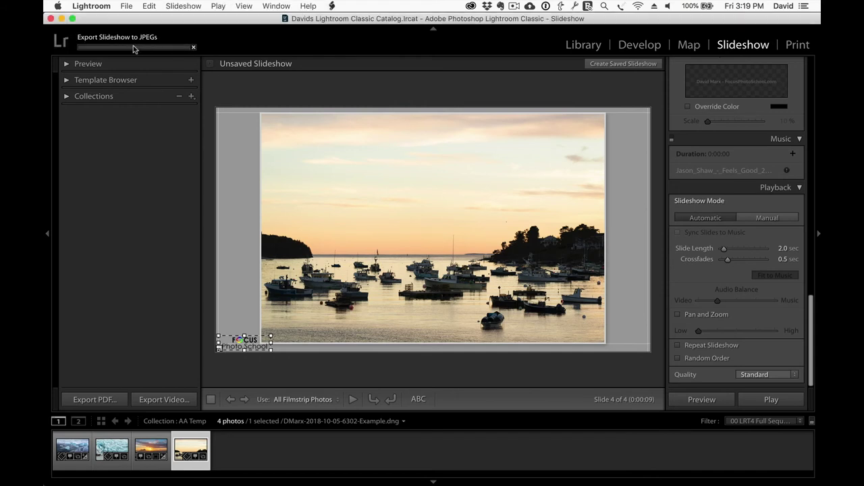
# View the third slide, deselect the identity plate, and minimize Lightroom.
pyautogui.click(161, 440)
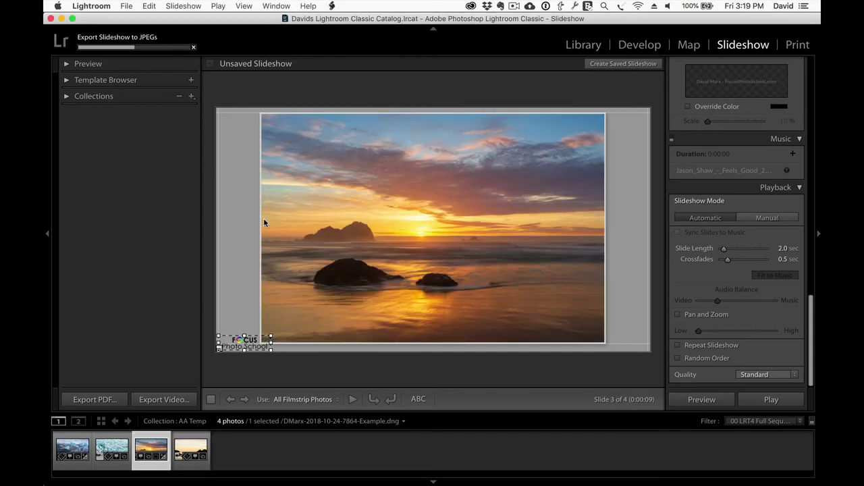
pyautogui.click(255, 365)
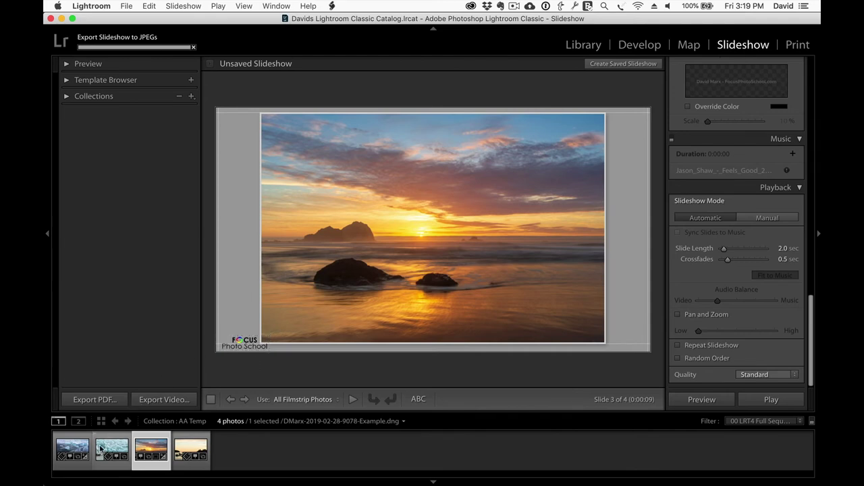
pyautogui.click(60, 18)
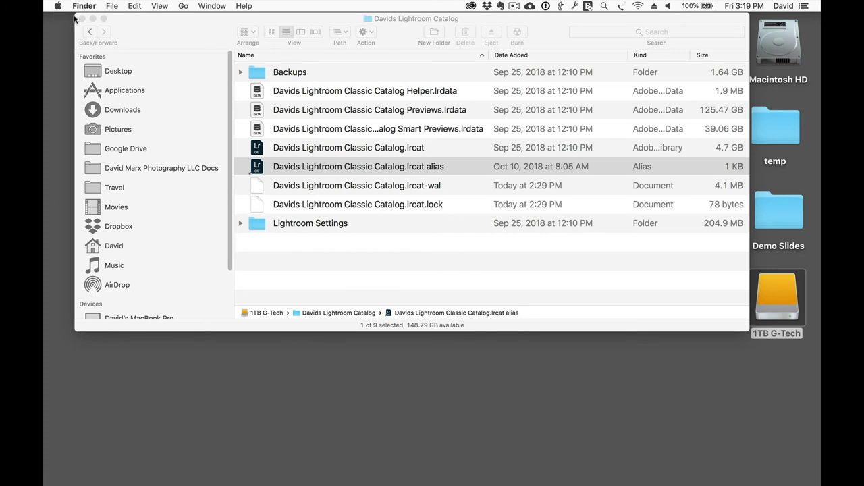
# Close the catalog window, Quick Look through the Demo Slides JPEGs, then close the folder.
pyautogui.click(81, 18)
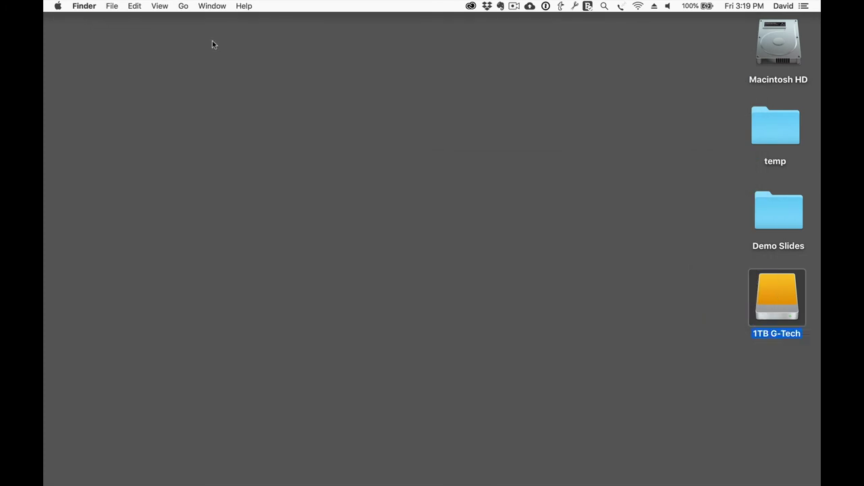
pyautogui.doubleClick(767, 210)
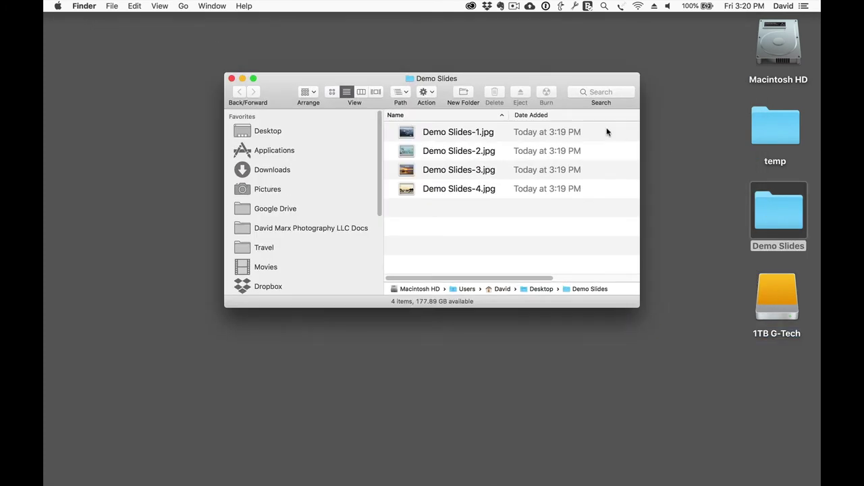
pyautogui.click(459, 132)
pyautogui.press('space')
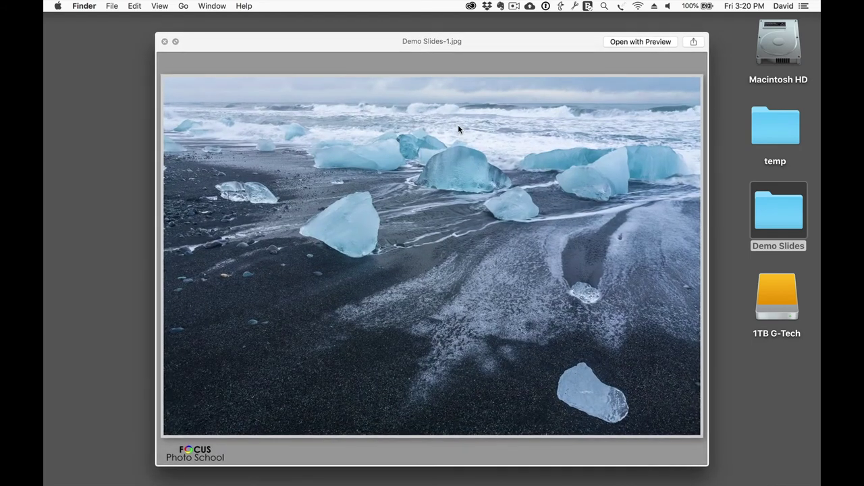
pyautogui.press('Down')
pyautogui.press('Down')
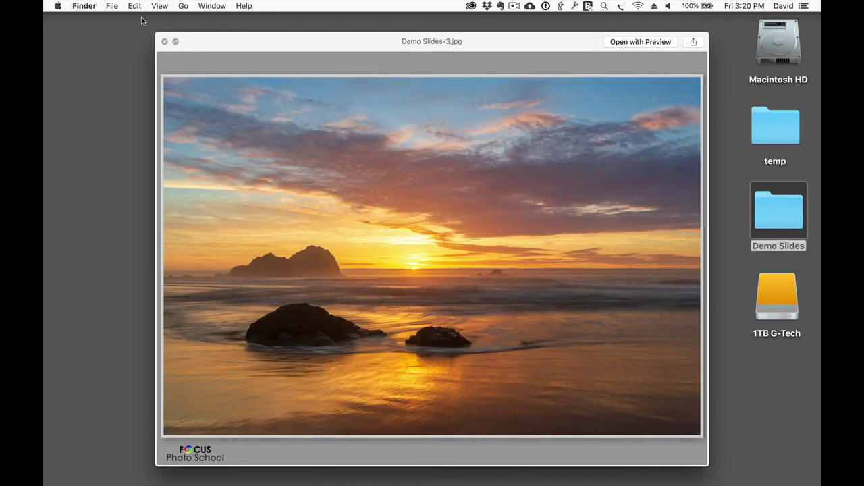
pyautogui.click(164, 41)
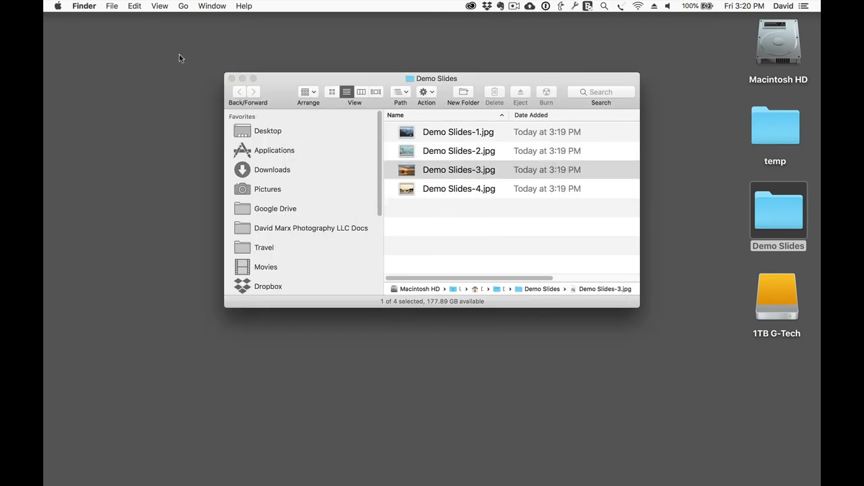
pyautogui.click(231, 79)
# Launch Keynote with a new presentation via Alfred and shrink its window.
pyautogui.moveTo(449, 478)
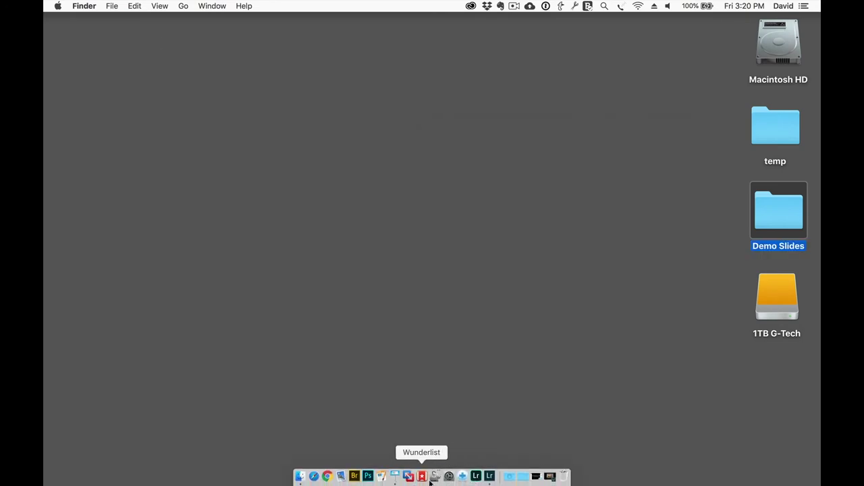
pyautogui.hotkey('alt', 'space')
pyautogui.write('key')
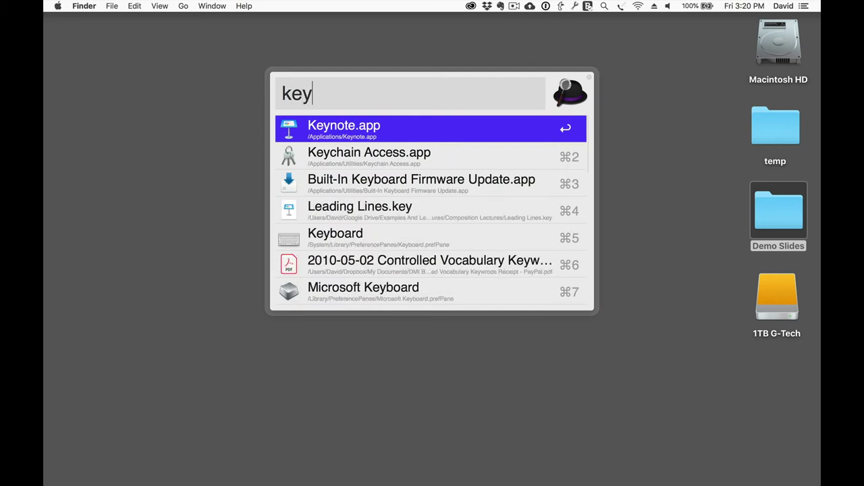
pyautogui.press('Return')
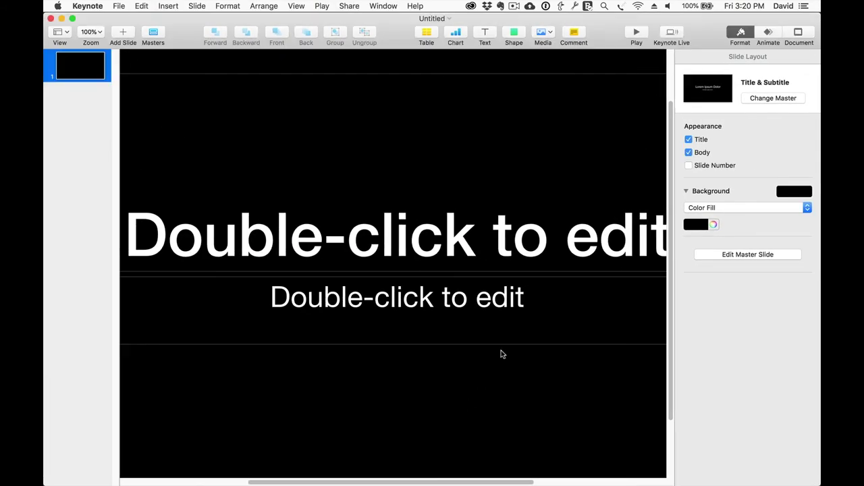
pyautogui.moveTo(817, 482); pyautogui.dragTo(536, 363)
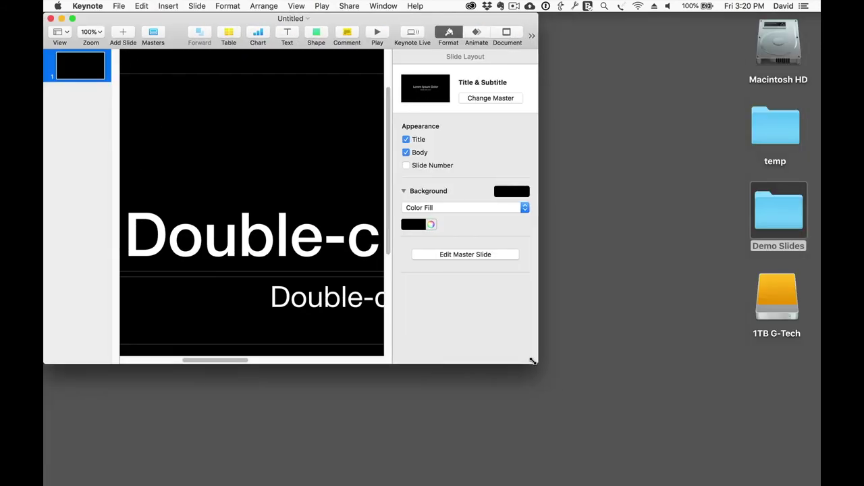
# Add all four Demo Slides images as slides and delete the blank first slide.
pyautogui.doubleClick(778, 207)
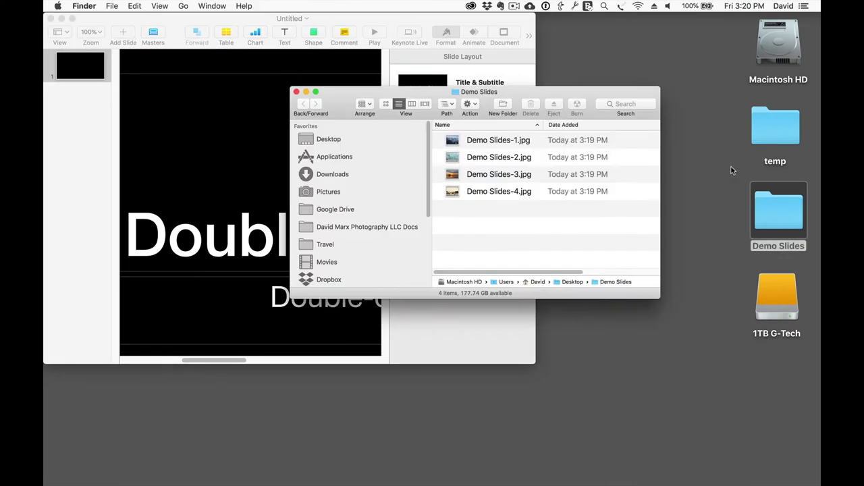
pyautogui.click(518, 133)
pyautogui.press('super+a')
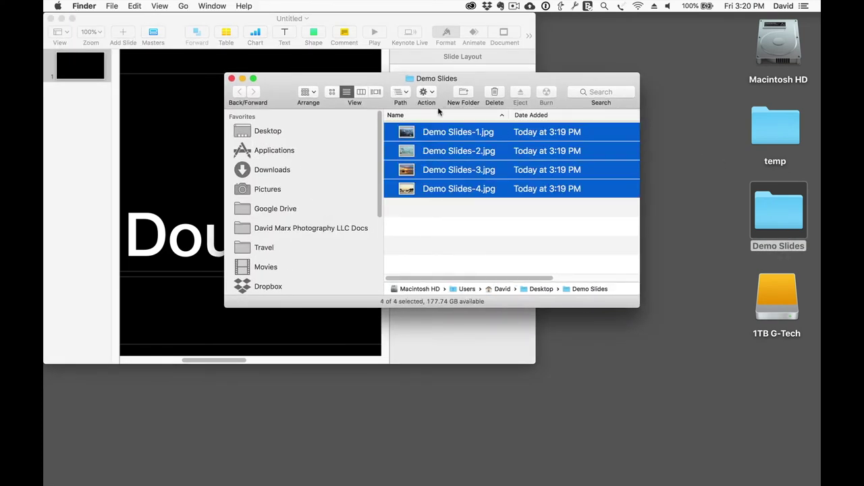
pyautogui.moveTo(431, 135); pyautogui.dragTo(84, 123)
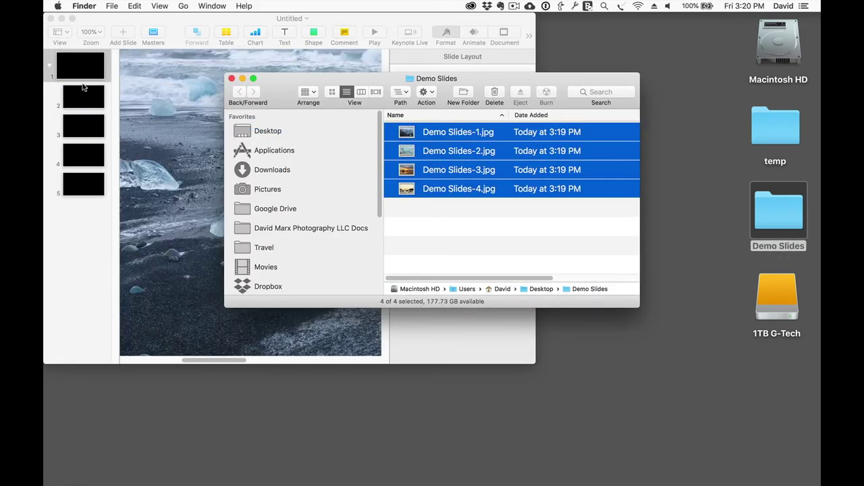
pyautogui.click(85, 64)
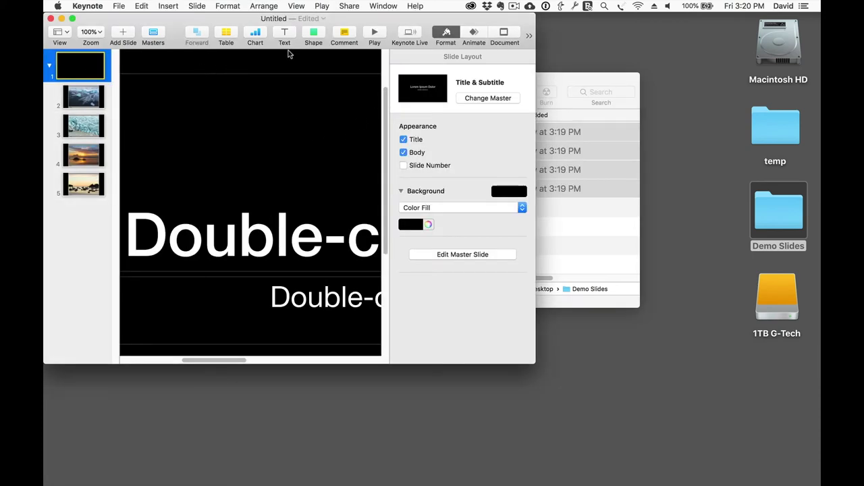
pyautogui.press('BackSpace')
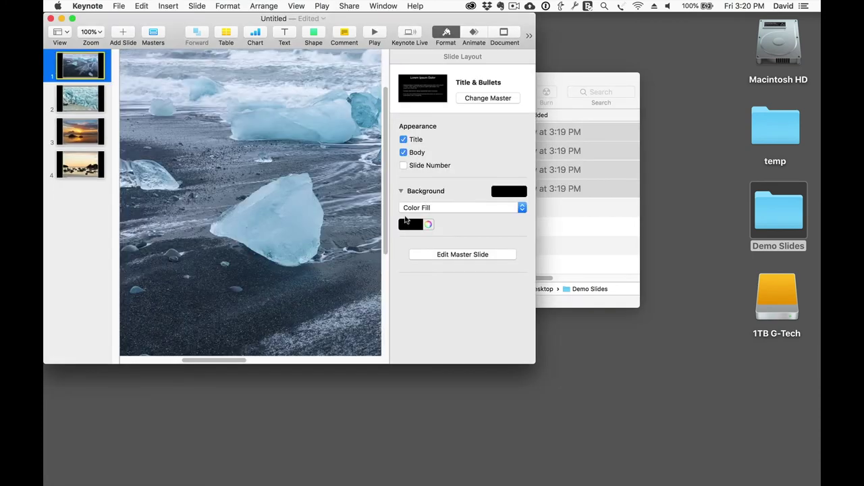
# Enlarge the Keynote window and zoom the slide to 75%, then Zoom to Fit Content.
pyautogui.moveTo(534, 362); pyautogui.dragTo(817, 465)
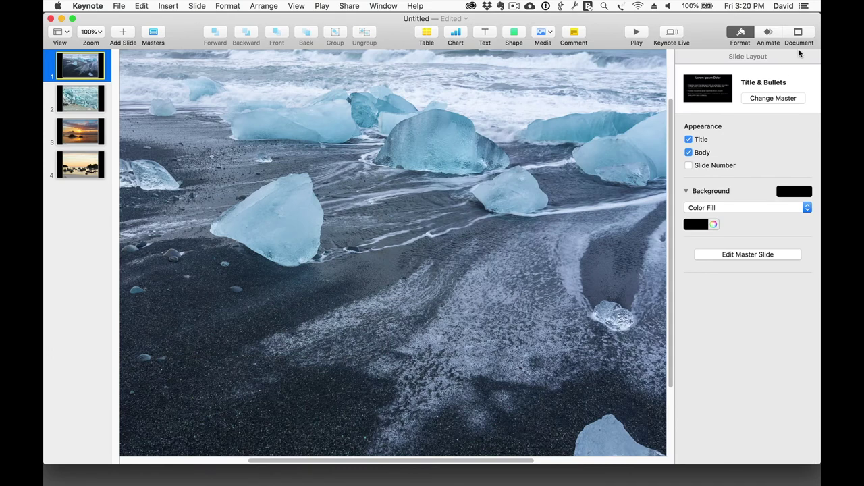
pyautogui.click(768, 34)
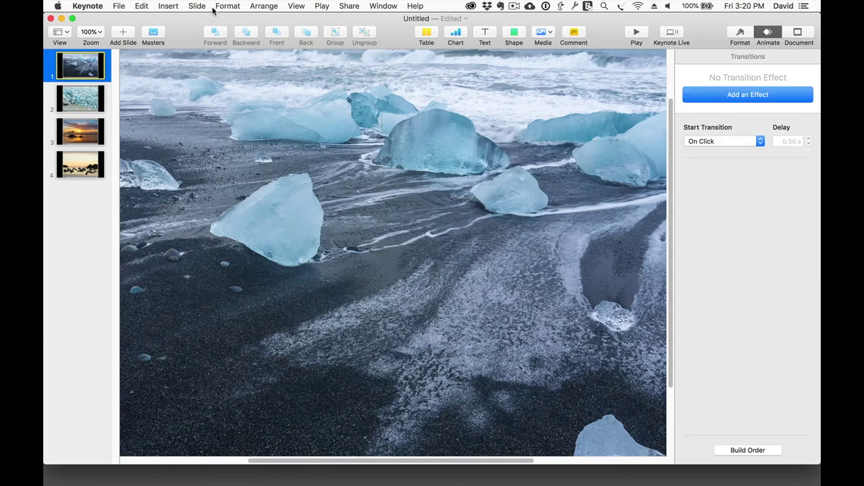
pyautogui.click(297, 5)
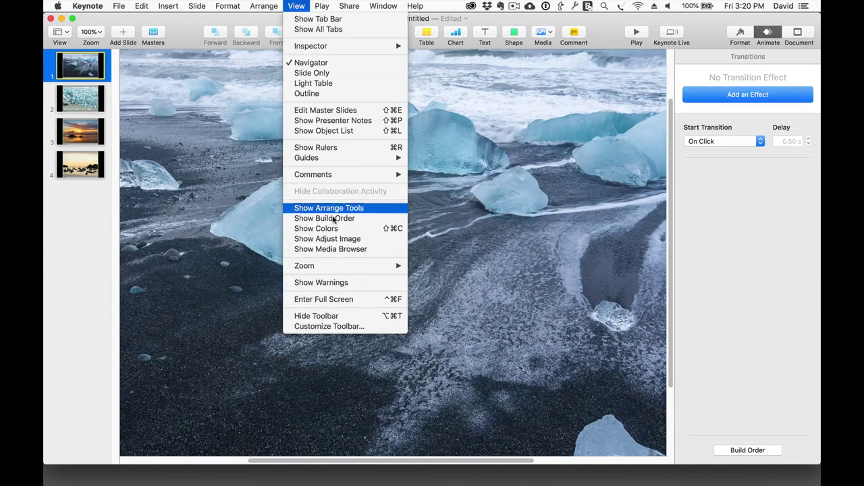
pyautogui.moveTo(338, 267)
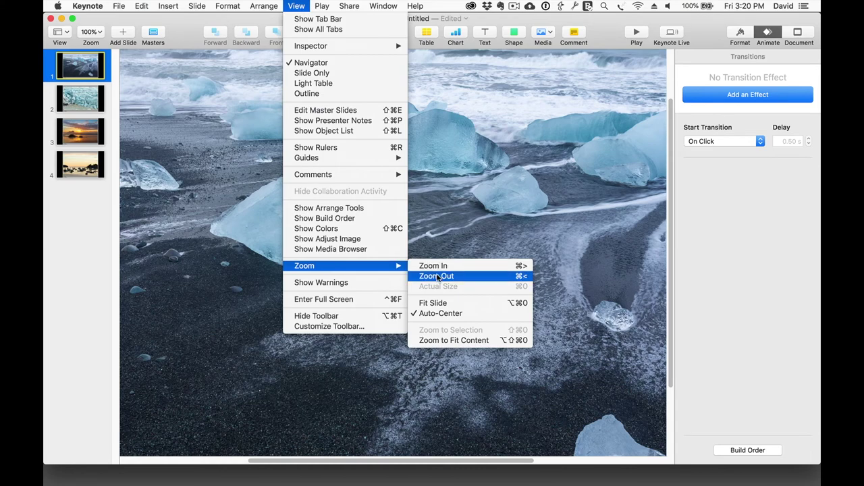
pyautogui.click(436, 277)
pyautogui.click(297, 5)
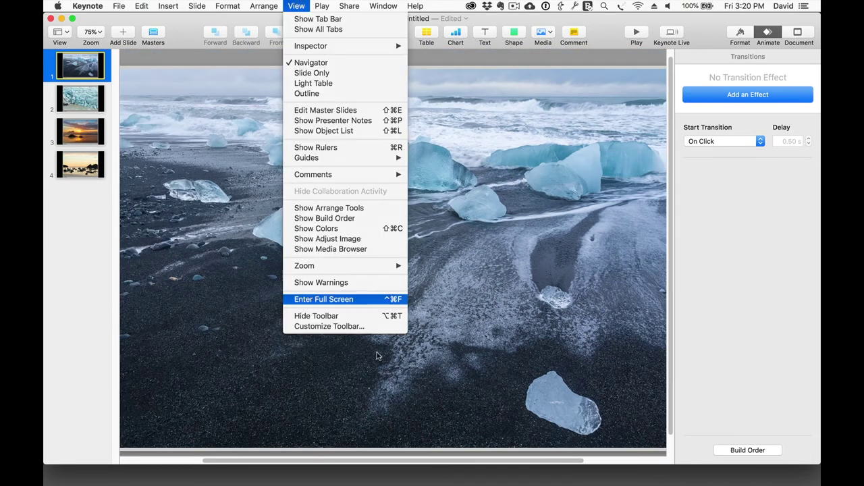
pyautogui.moveTo(383, 265)
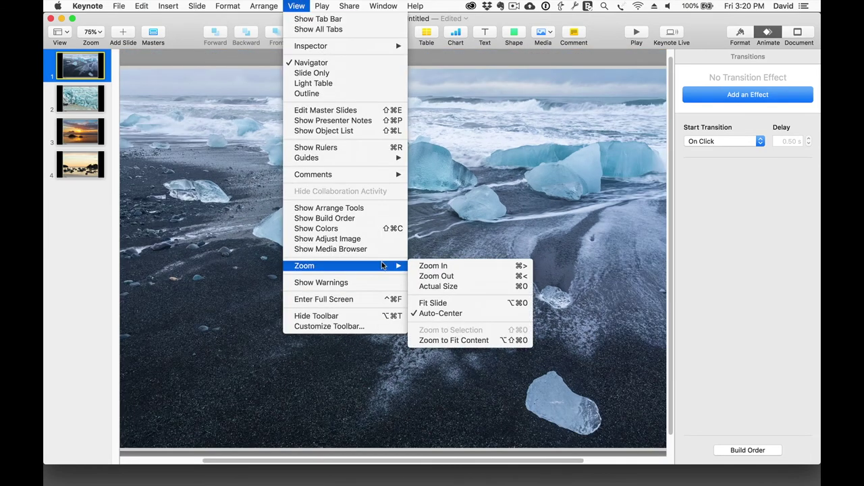
pyautogui.click(462, 341)
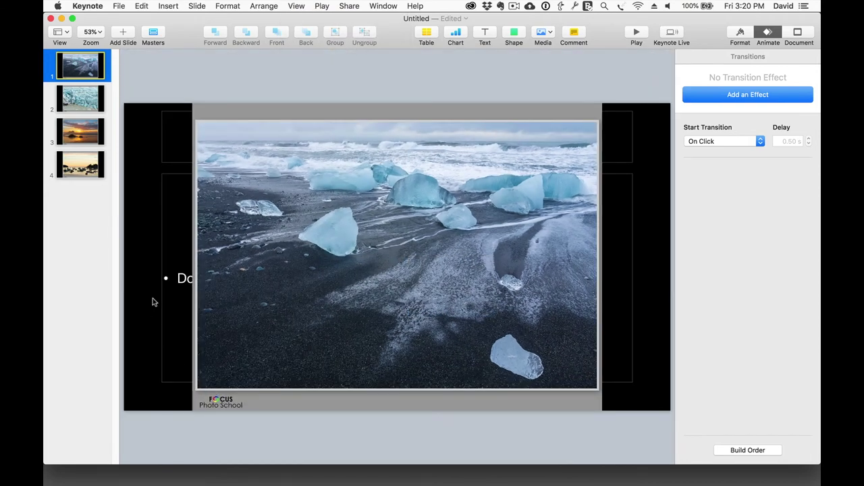
# Switch the inspector between the slide layout and transition settings.
pyautogui.click(743, 32)
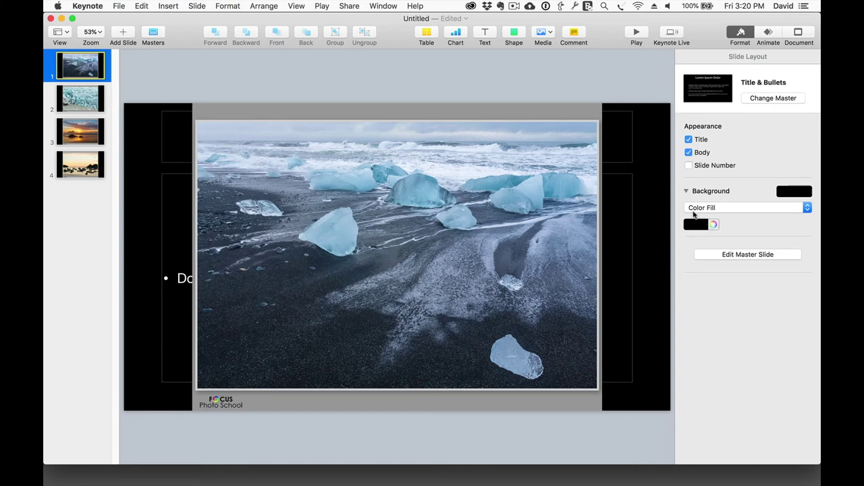
pyautogui.click(768, 35)
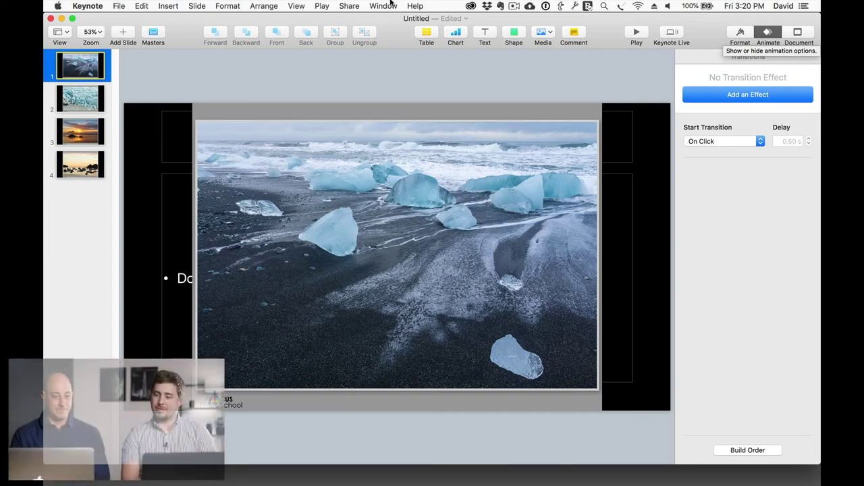
pyautogui.click(88, 6)
# Quit Keynote, deleting the untitled presentation, and close the Demo Slides Finder window.
pyautogui.click(105, 121)
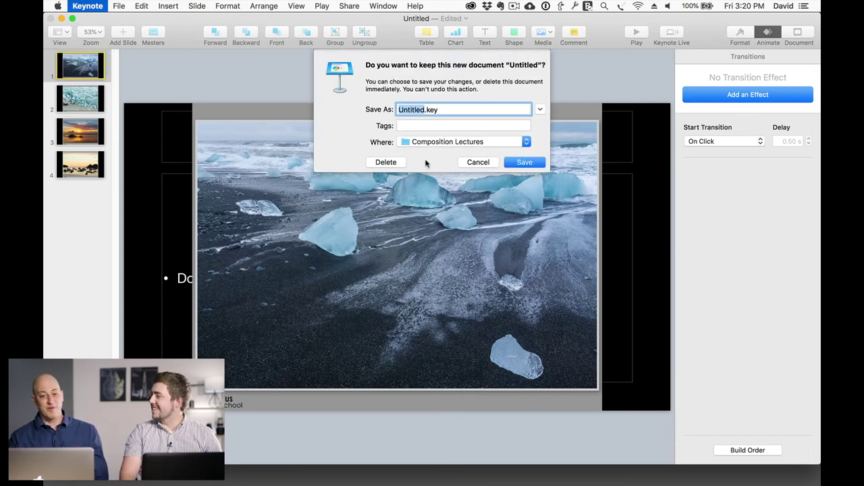
pyautogui.click(388, 164)
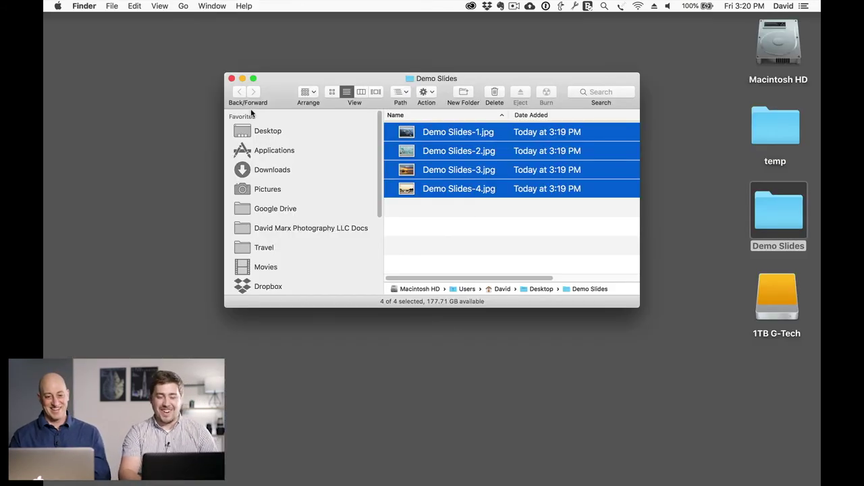
pyautogui.click(231, 79)
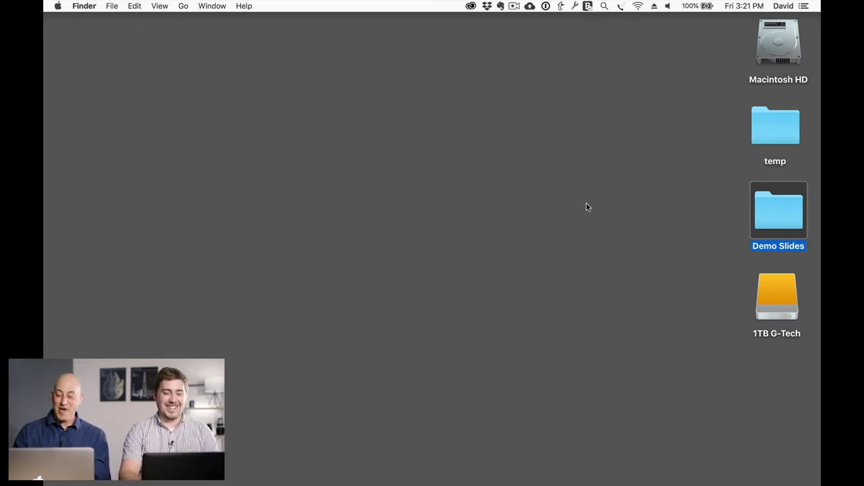
pyautogui.click(606, 322)
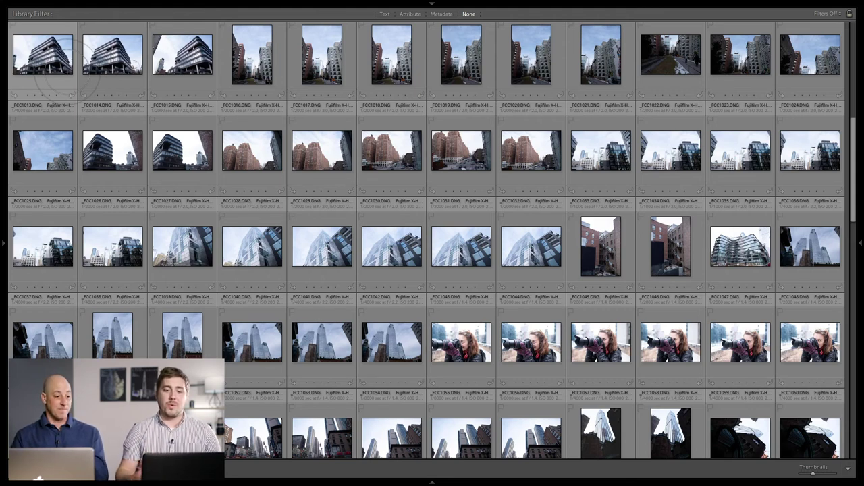
pyautogui.doubleClick(23, 52)
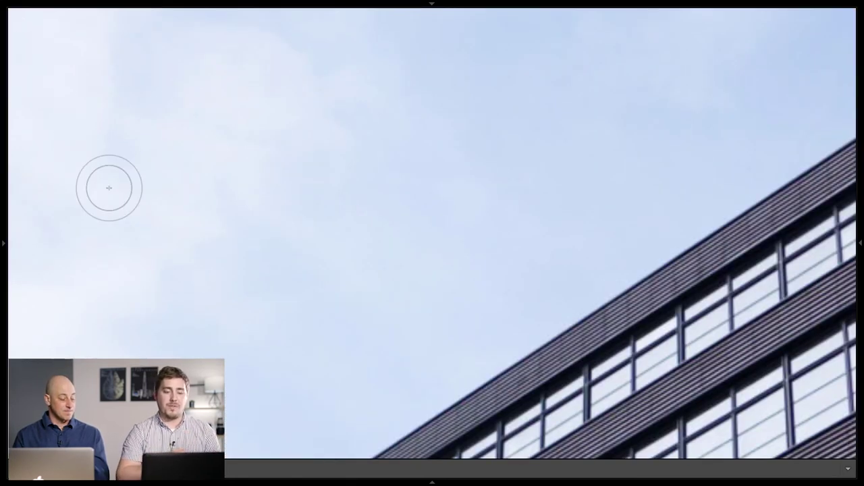
pyautogui.click(303, 252)
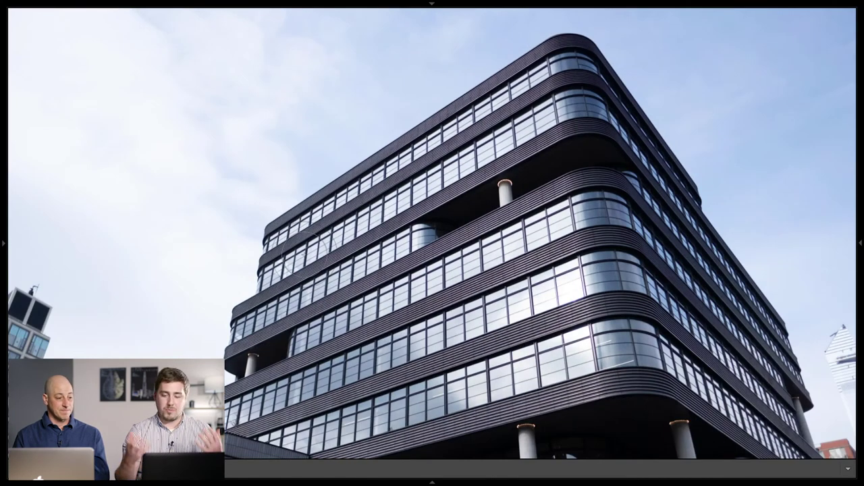
pyautogui.press('f')
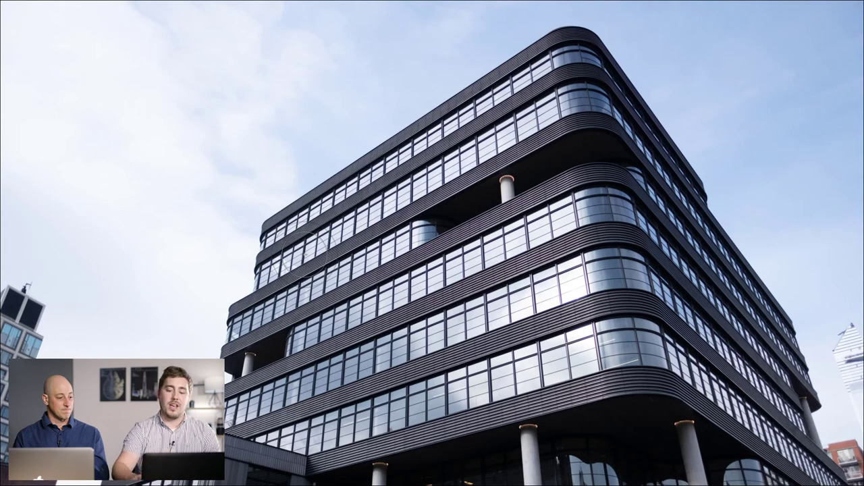
pyautogui.press('Delete')
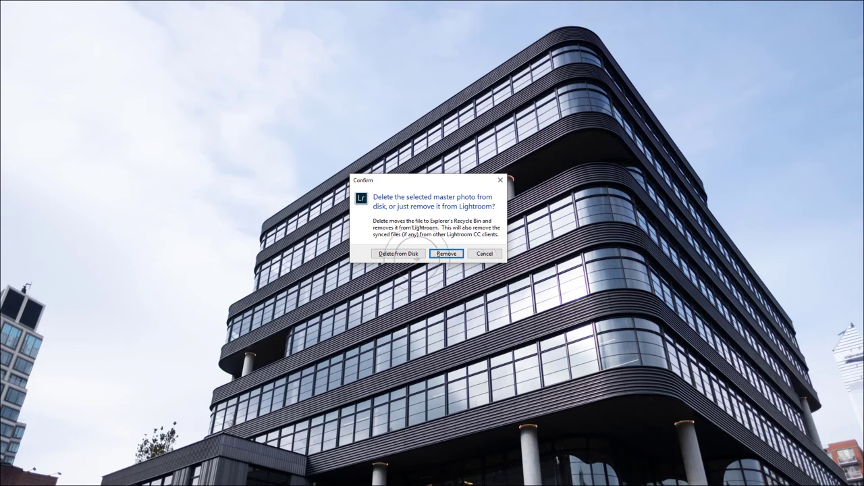
pyautogui.click(484, 254)
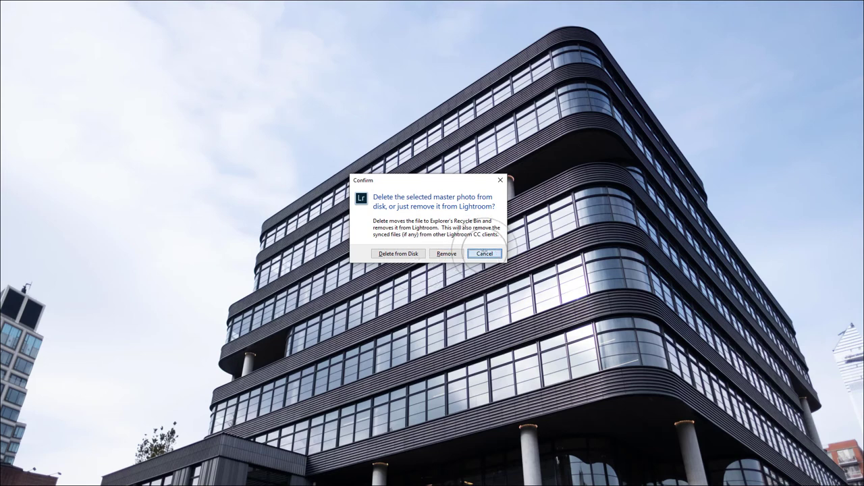
pyautogui.press('g')
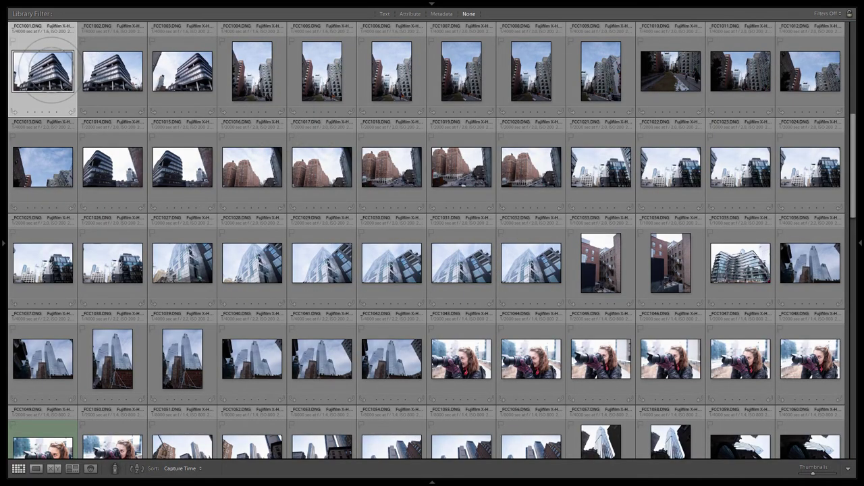
# Preview the building photo full-screen, then start Delete Rejected Photos and cancel it.
pyautogui.press('f')
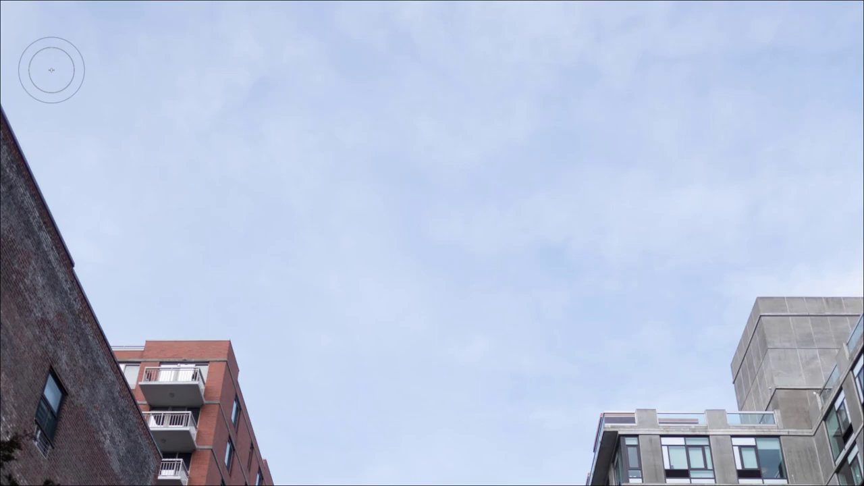
pyautogui.press('Escape')
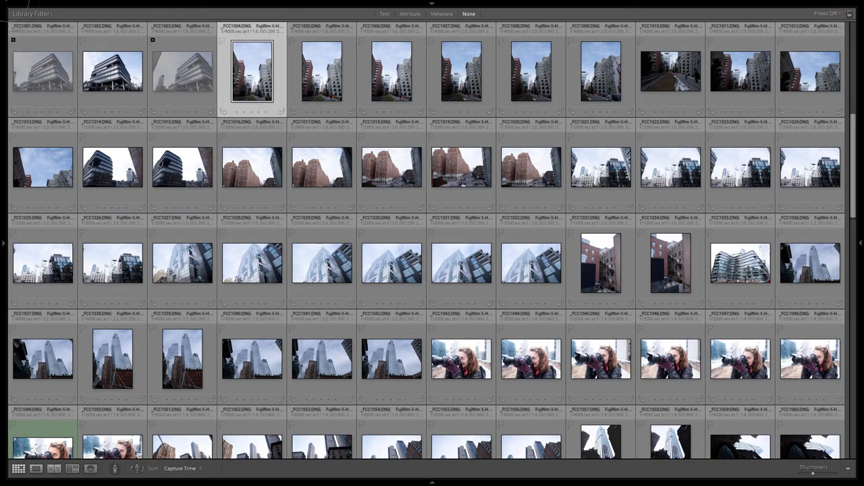
pyautogui.moveTo(22, 5)
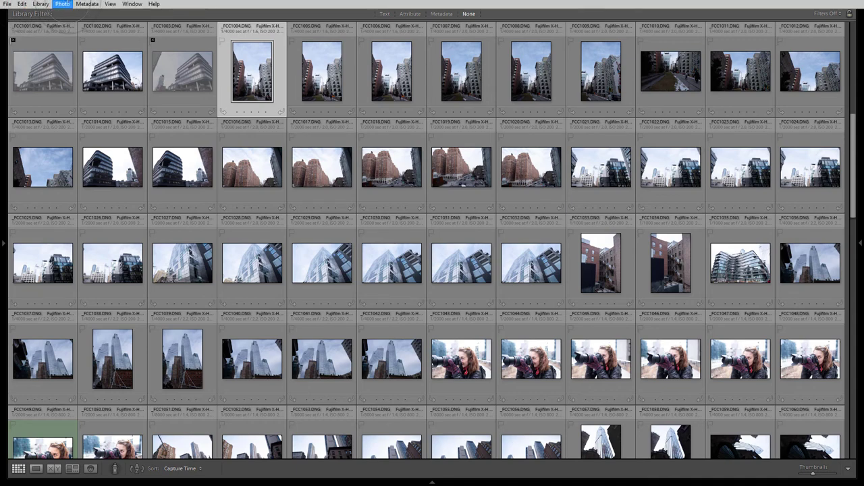
pyautogui.click(62, 4)
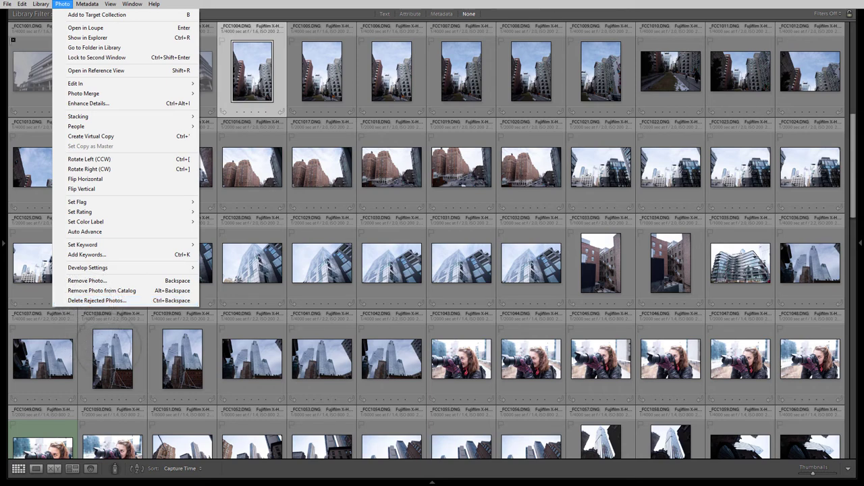
pyautogui.click(101, 300)
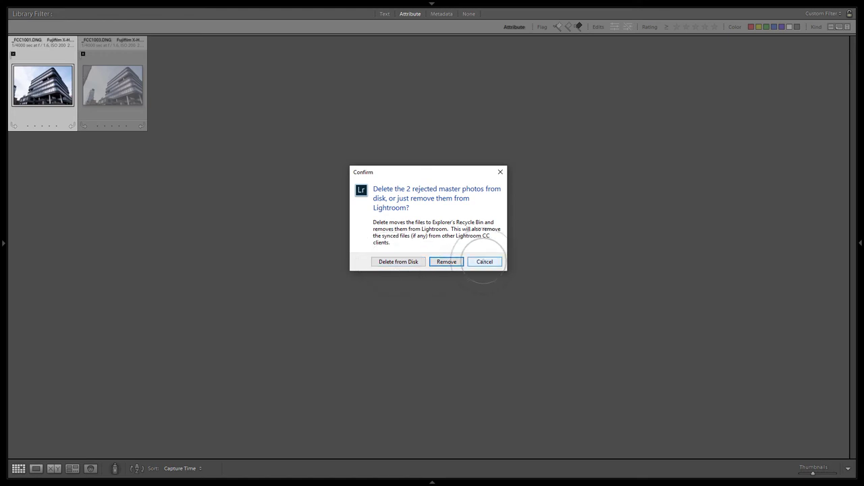
pyautogui.click(483, 261)
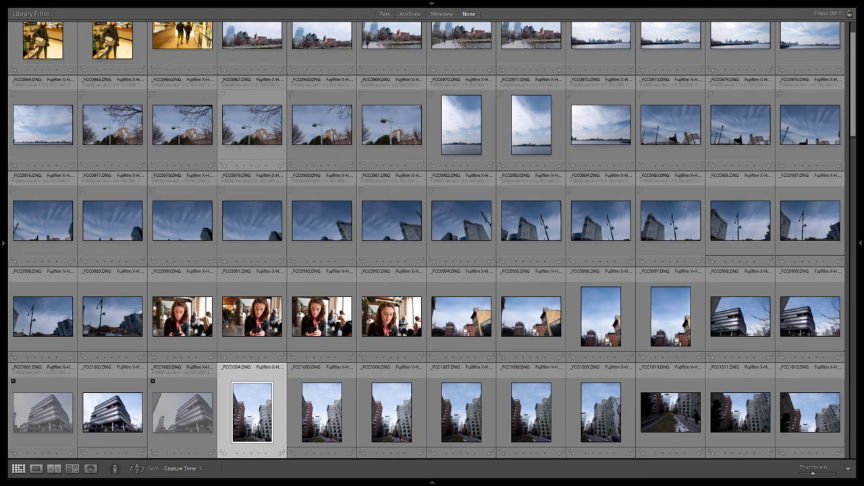
# Filter the grid to Rejected-flagged photos, select _FCC1003, then turn the flag filter off.
pyautogui.click(65, 5)
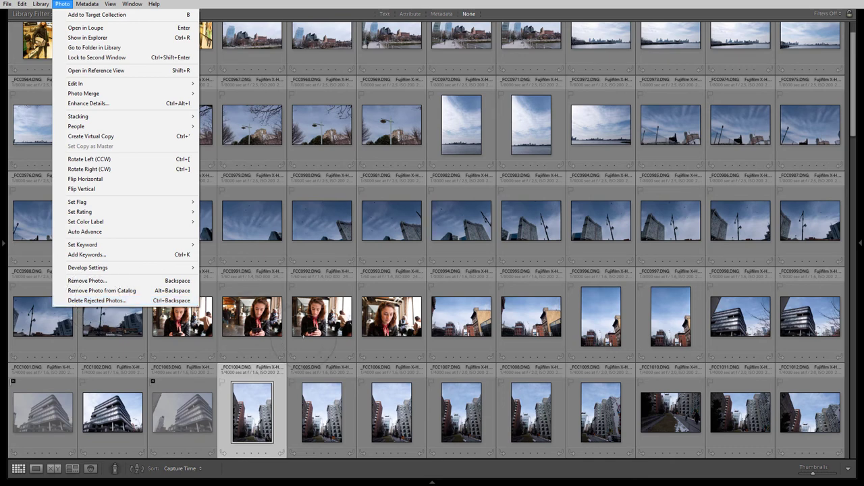
pyautogui.click(336, 308)
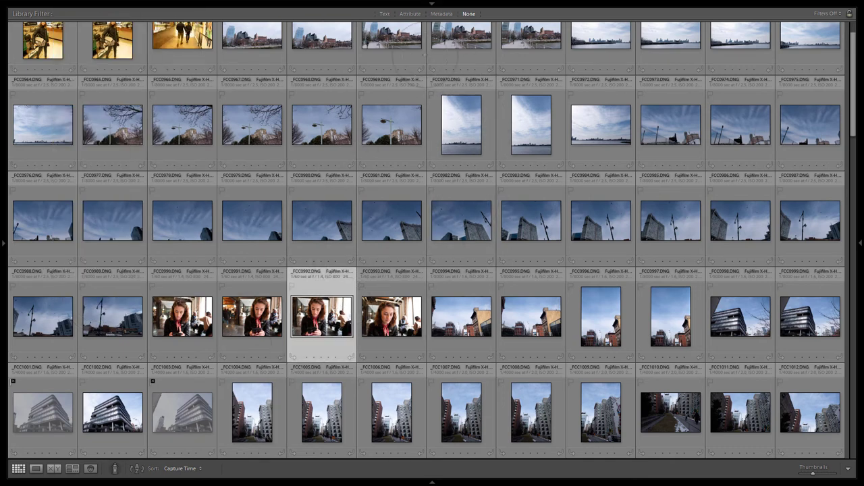
pyautogui.click(409, 14)
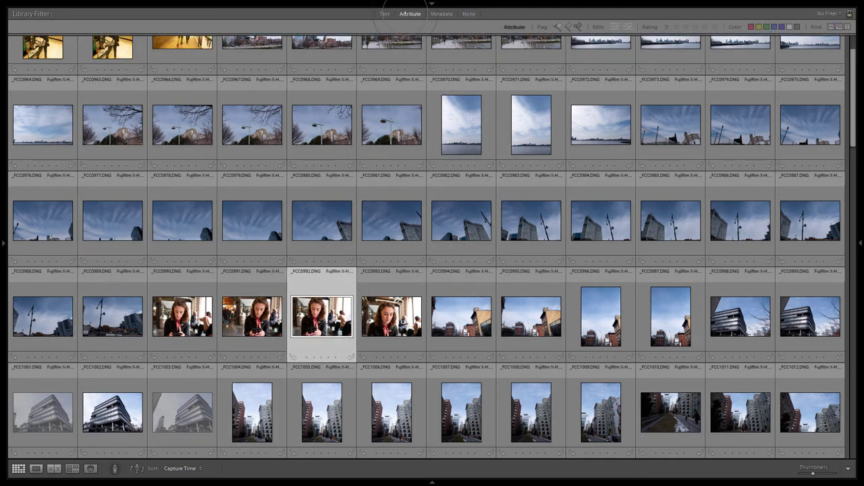
pyautogui.click(578, 26)
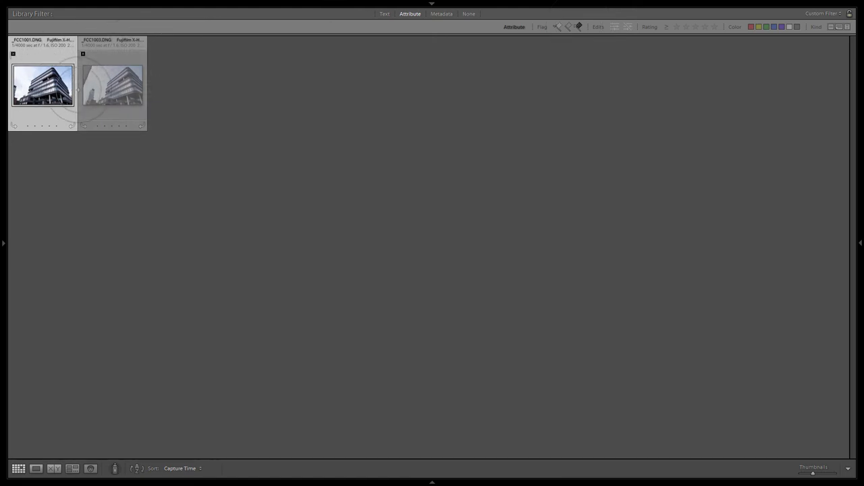
pyautogui.keyDown('shift'); pyautogui.click(112, 86); pyautogui.keyUp('shift')
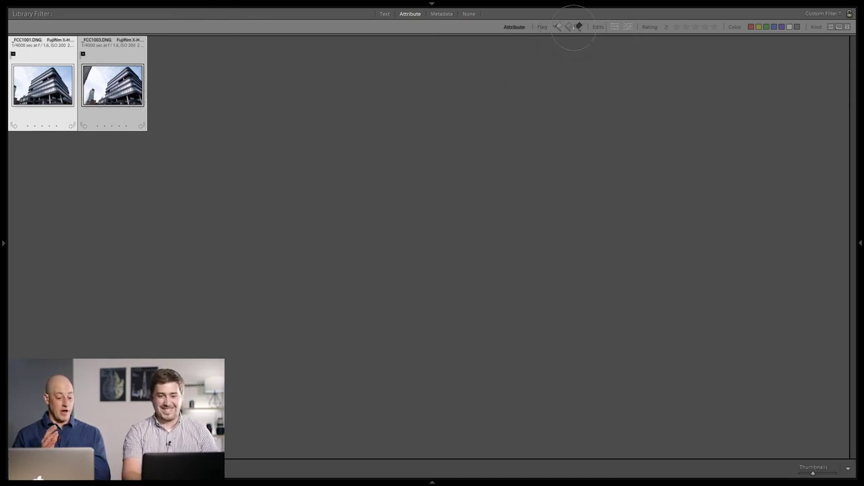
pyautogui.click(578, 27)
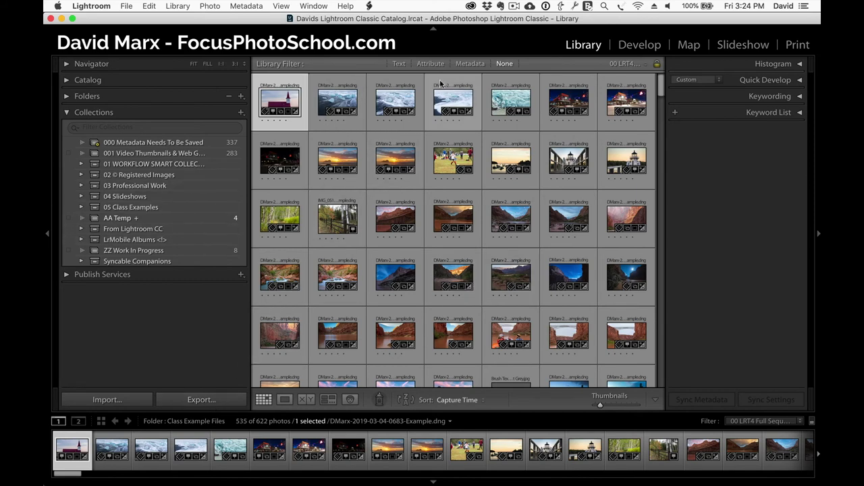
# Try the 3-star rating and green colour-label attribute filters, then clear both.
pyautogui.click(431, 64)
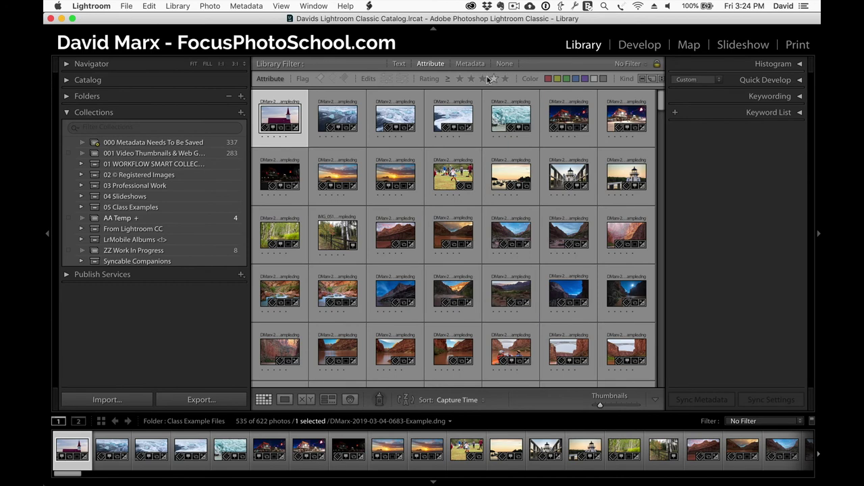
pyautogui.click(482, 79)
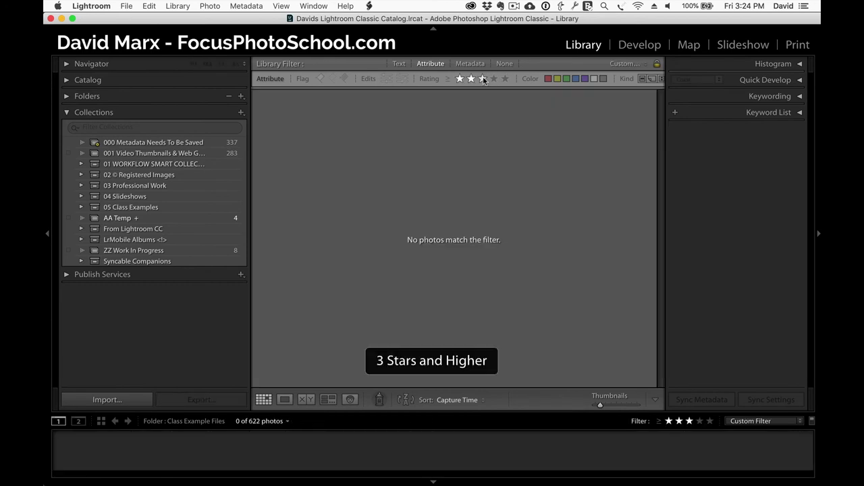
pyautogui.click(482, 79)
pyautogui.click(565, 79)
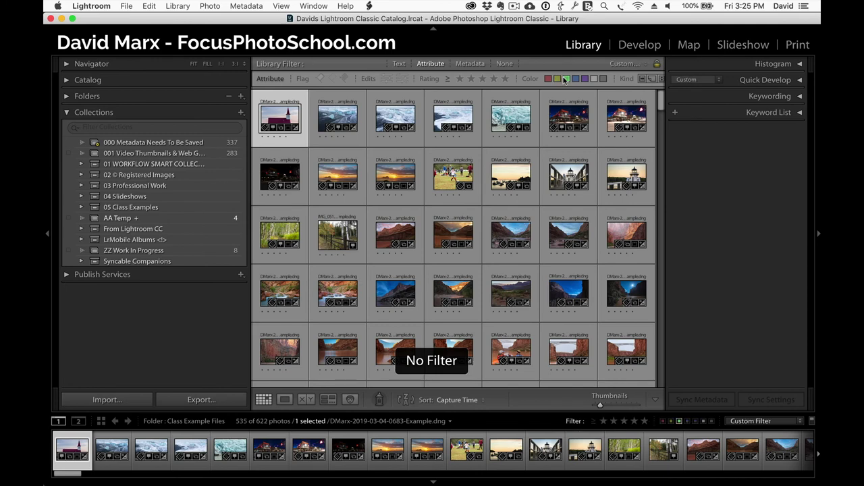
pyautogui.click(566, 79)
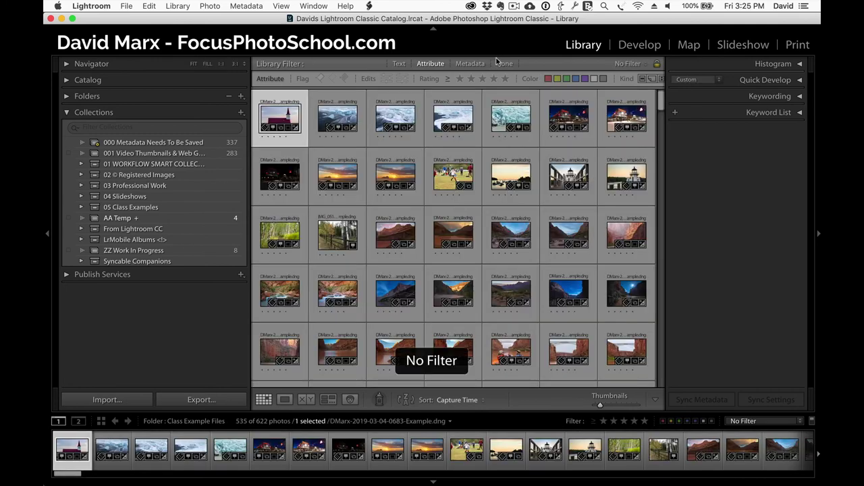
# Switch to All Photographs, filter to five stars, enlarge thumbnails, then turn filters off.
pyautogui.click(196, 420)
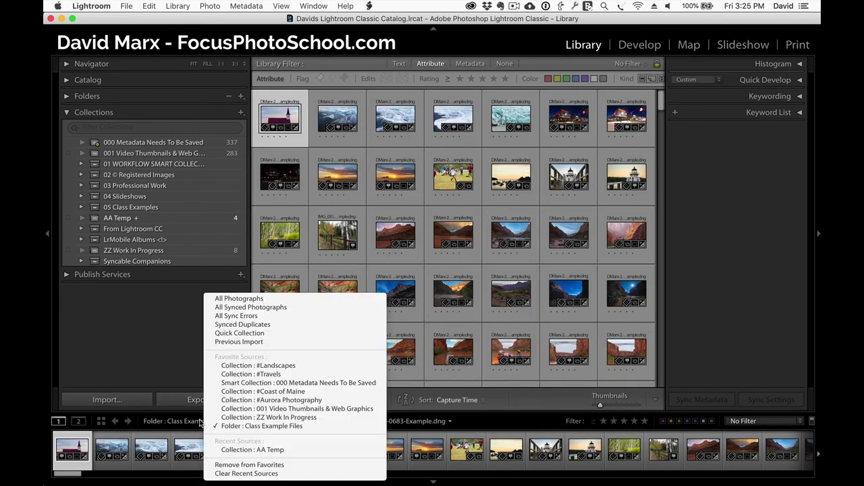
pyautogui.click(243, 298)
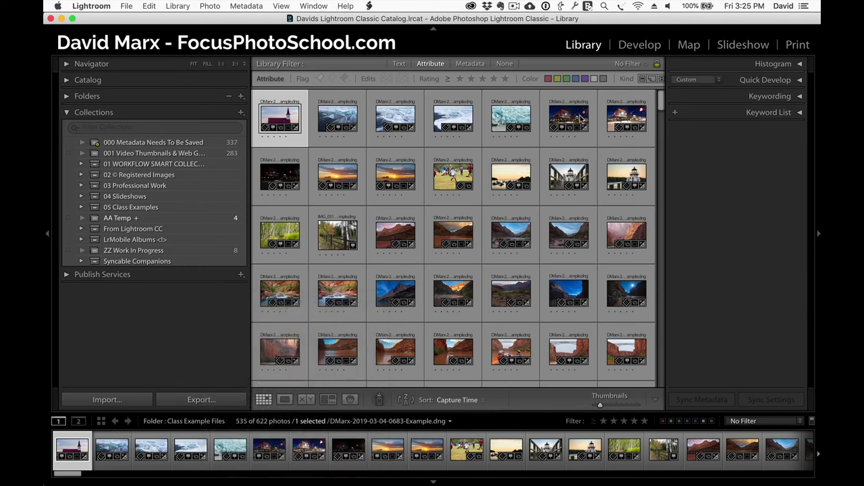
pyautogui.click(504, 79)
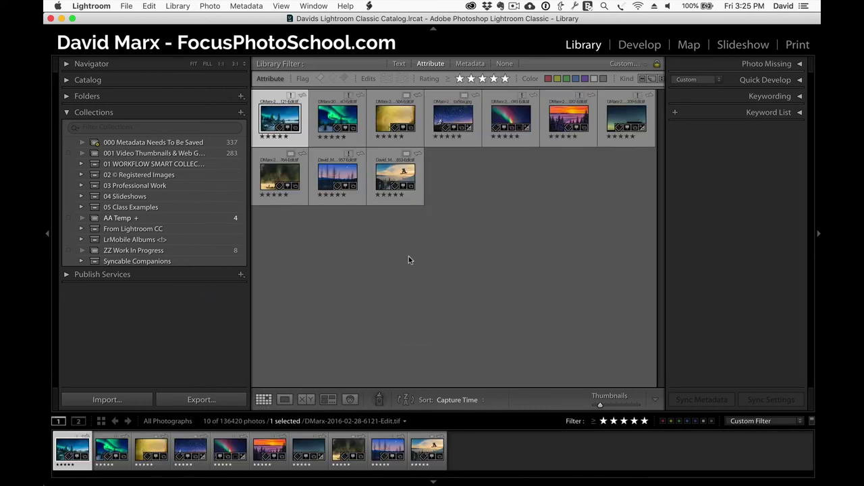
pyautogui.press('=')
pyautogui.press('=')
pyautogui.press('j')
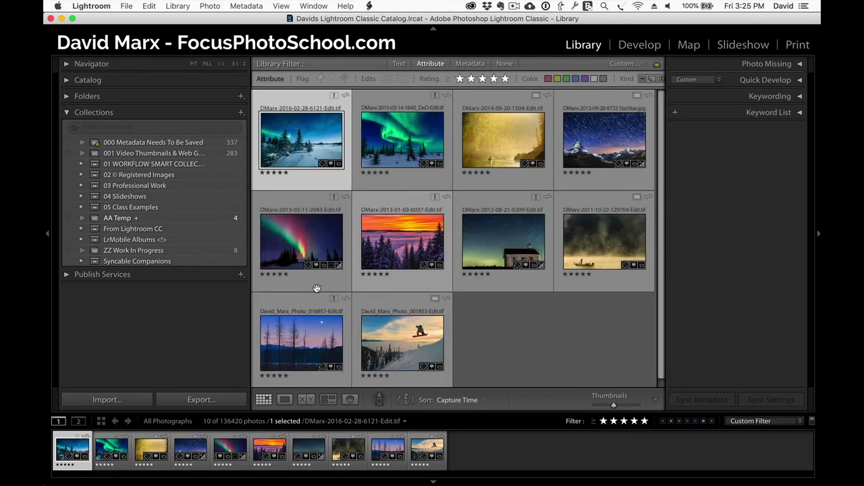
pyautogui.click(504, 63)
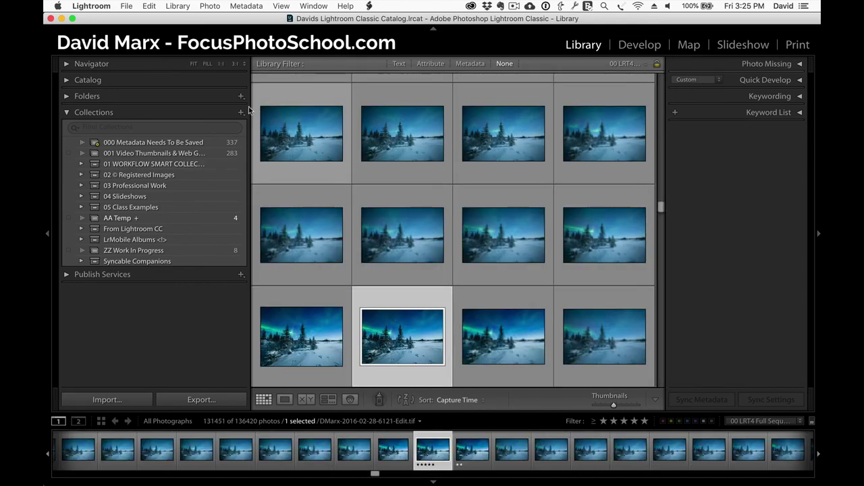
# Start a new smart collection with a five-star rating rule, then cancel it.
pyautogui.click(241, 112)
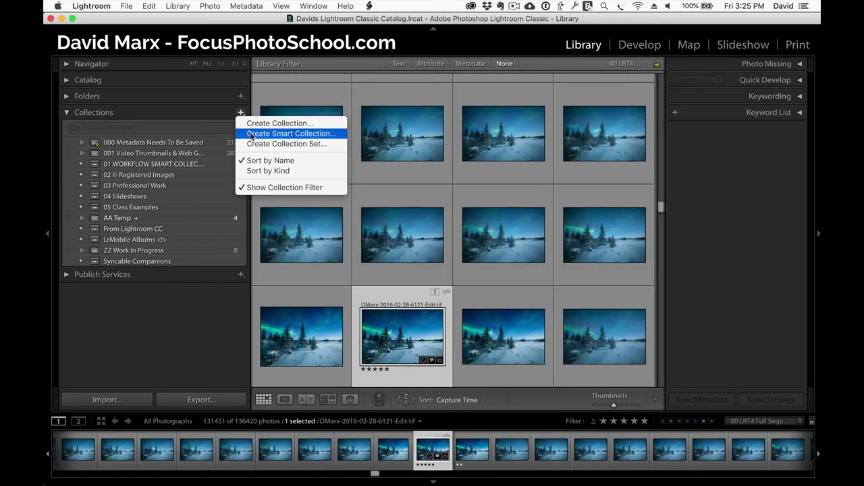
pyautogui.click(251, 134)
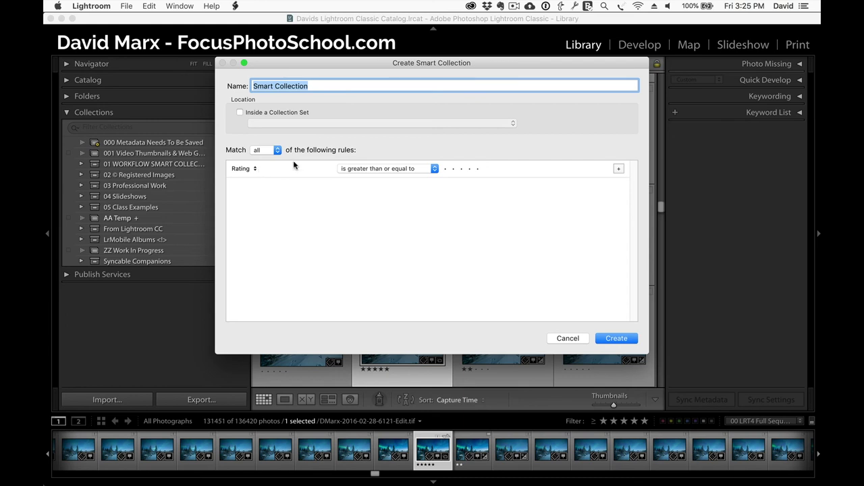
pyautogui.click(475, 168)
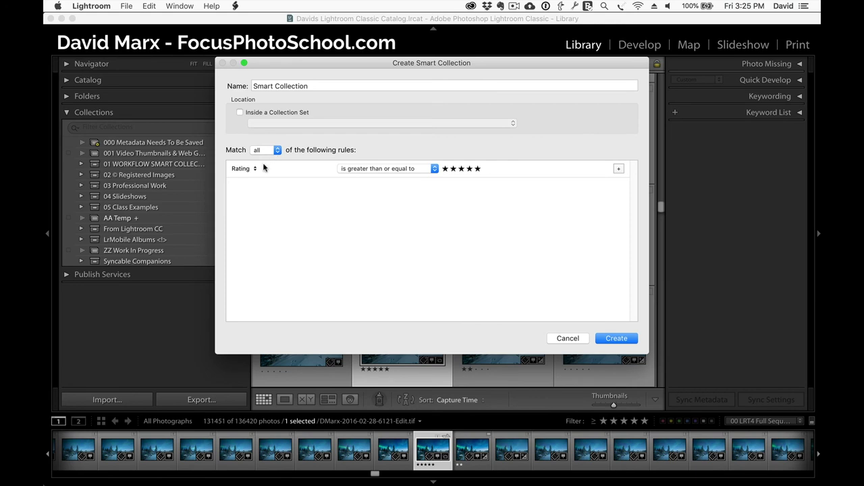
pyautogui.click(568, 338)
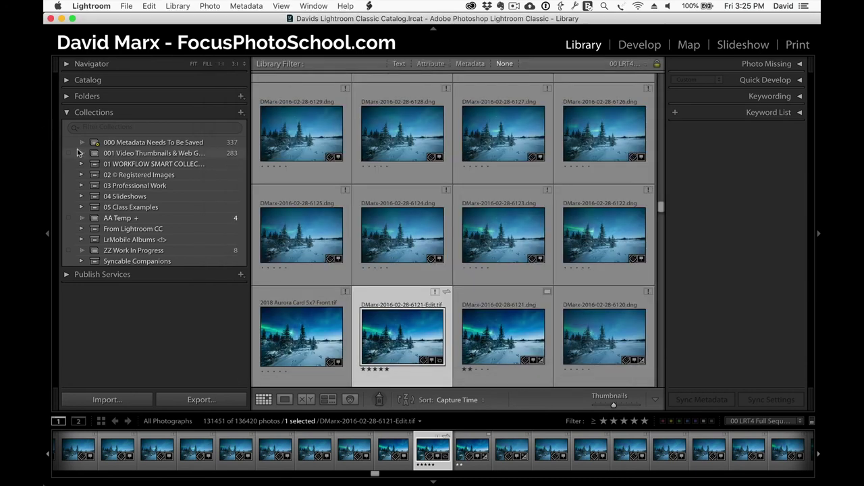
# Browse the 01, 02 and 05 Star Rating collections in BONUS 03 RATING, then collapse the sets.
pyautogui.click(82, 164)
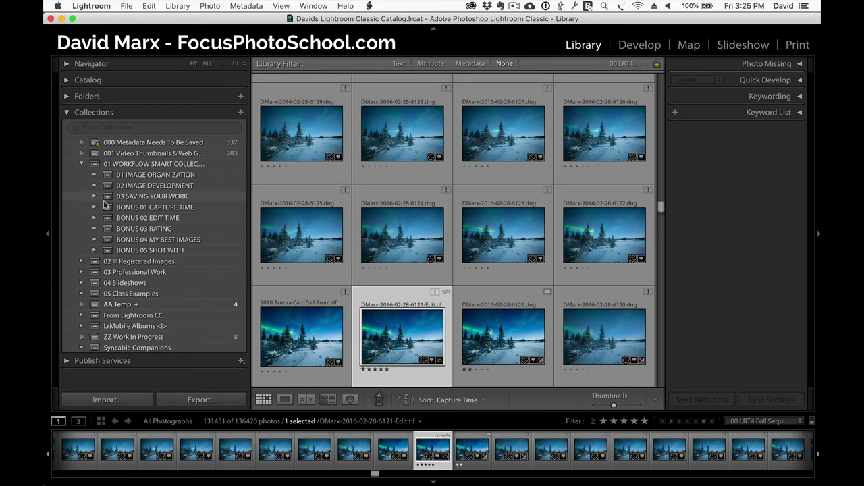
pyautogui.click(93, 229)
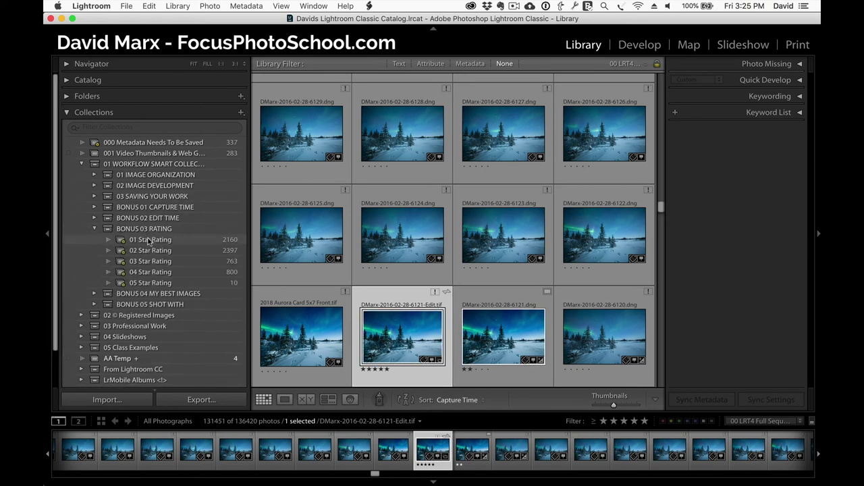
pyautogui.click(150, 240)
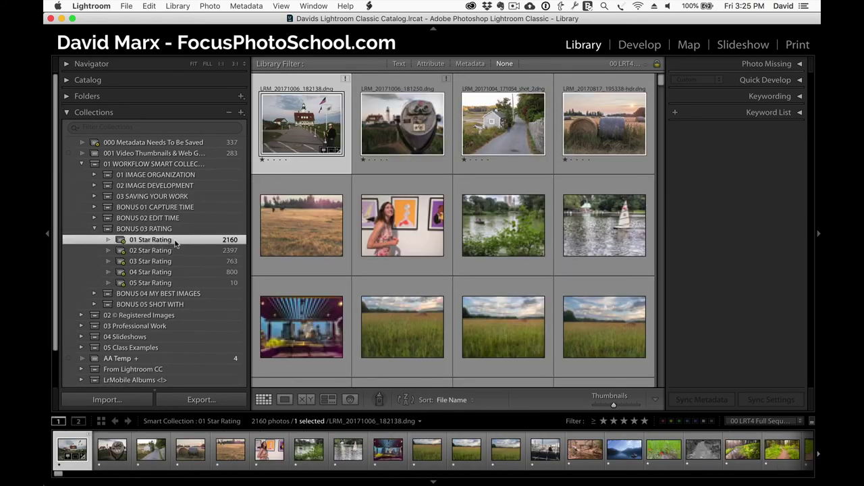
pyautogui.click(161, 252)
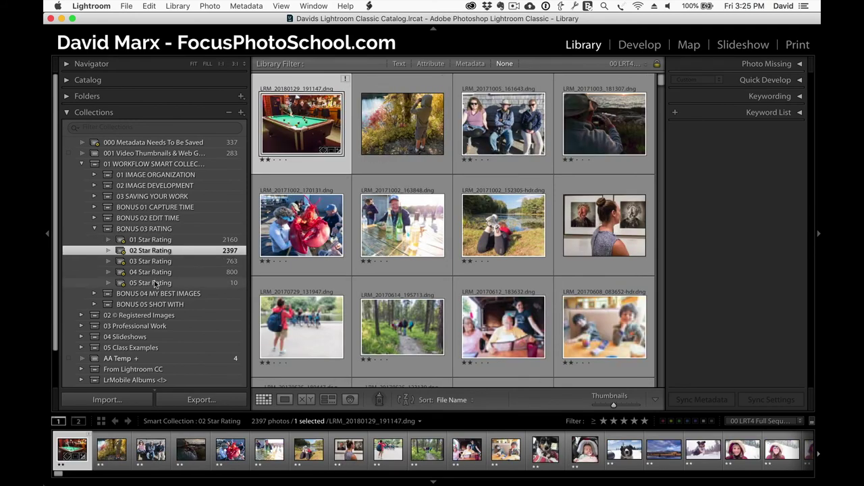
pyautogui.click(154, 283)
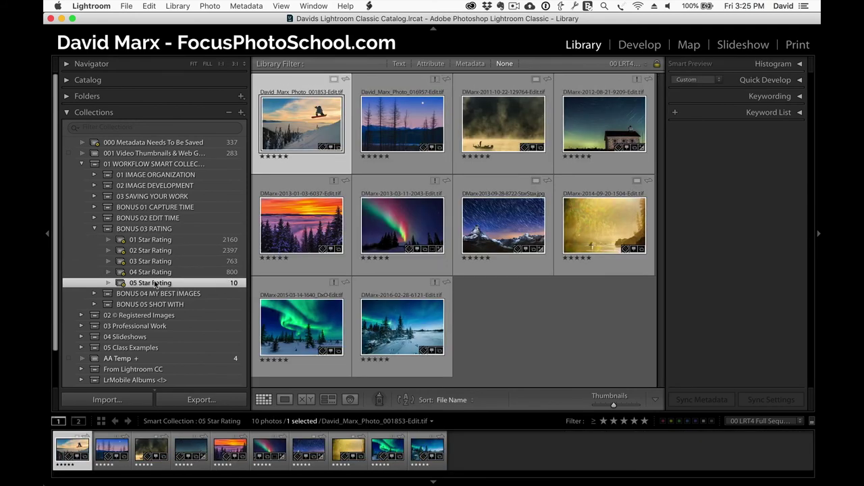
pyautogui.click(95, 229)
pyautogui.click(77, 165)
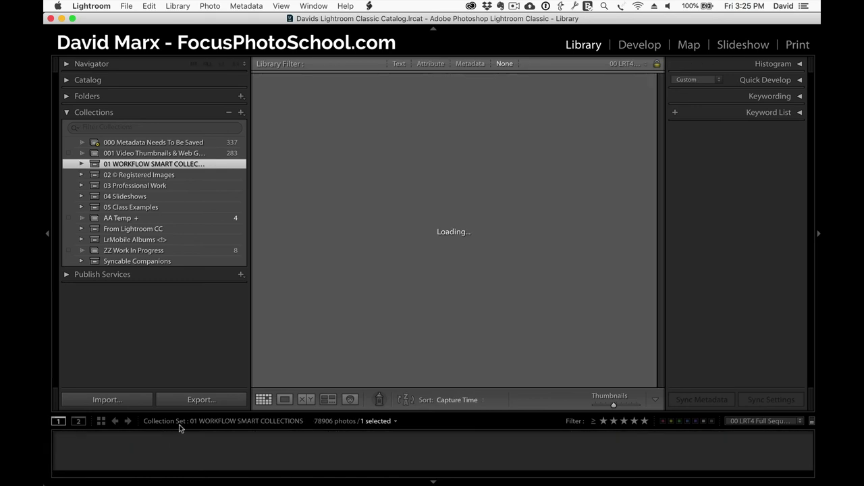
# Switch the source to All Photographs and scroll the grid back to the top.
pyautogui.click(199, 423)
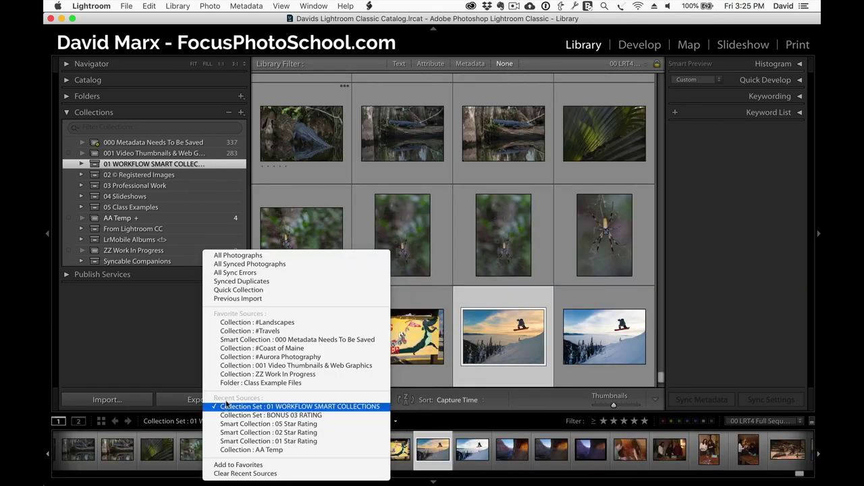
pyautogui.click(274, 260)
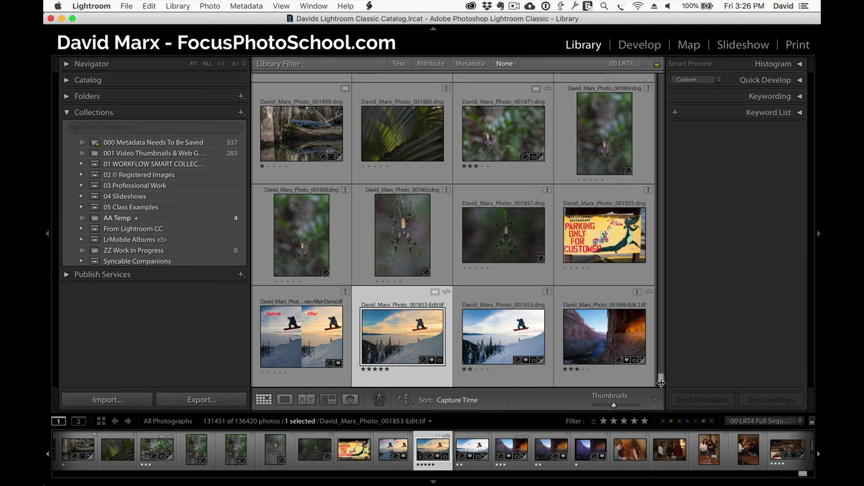
pyautogui.moveTo(661, 380); pyautogui.dragTo(636, 43)
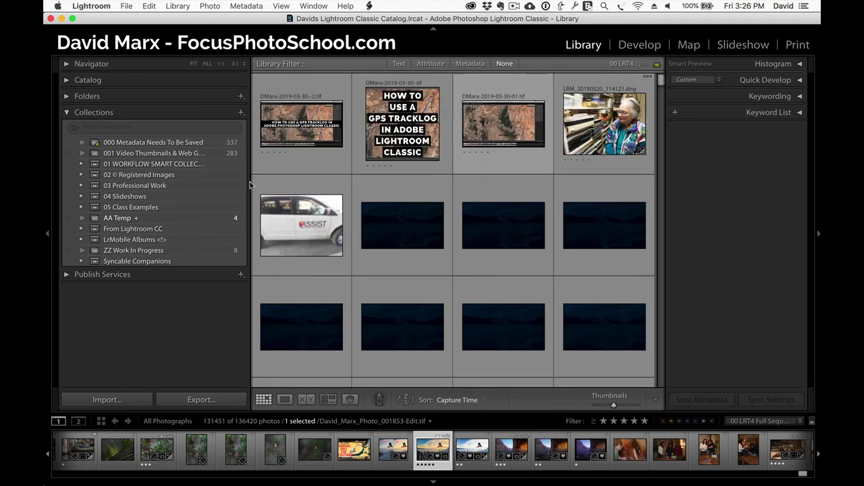
# Text-search the catalog for 'portrait', then for 'property'.
pyautogui.click(399, 63)
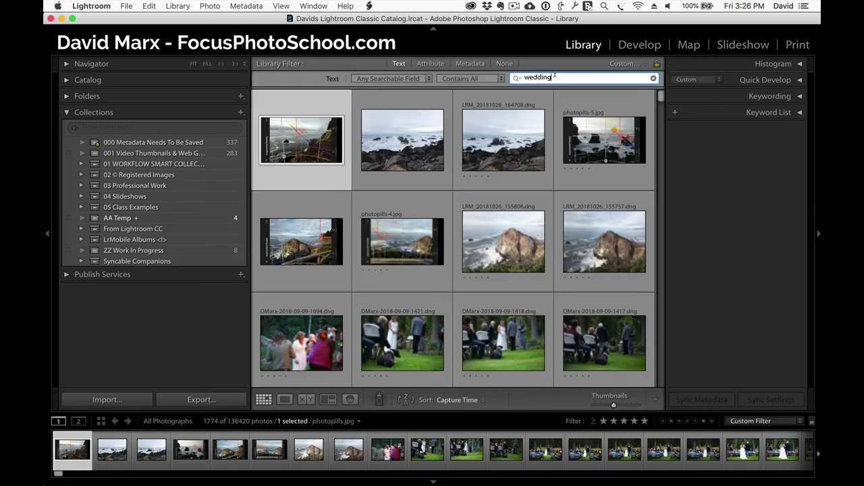
pyautogui.doubleClick(551, 77)
pyautogui.write('portr')
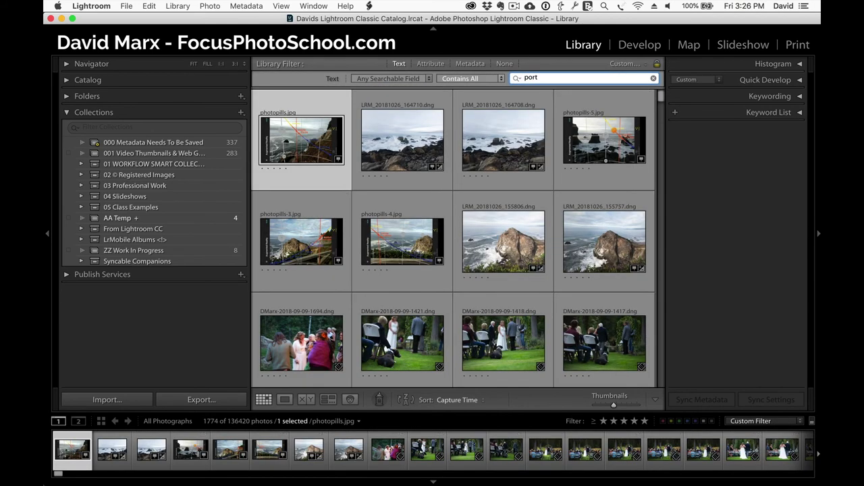
pyautogui.write('a')
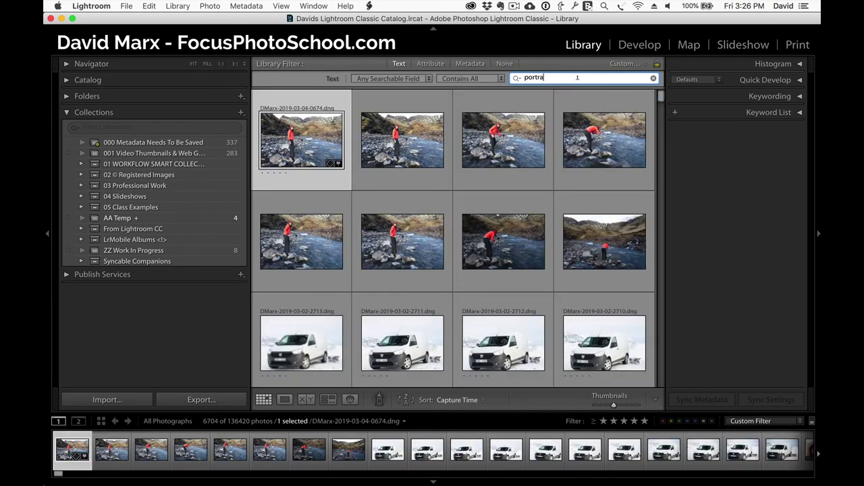
pyautogui.doubleClick(578, 79)
pyautogui.write('property')
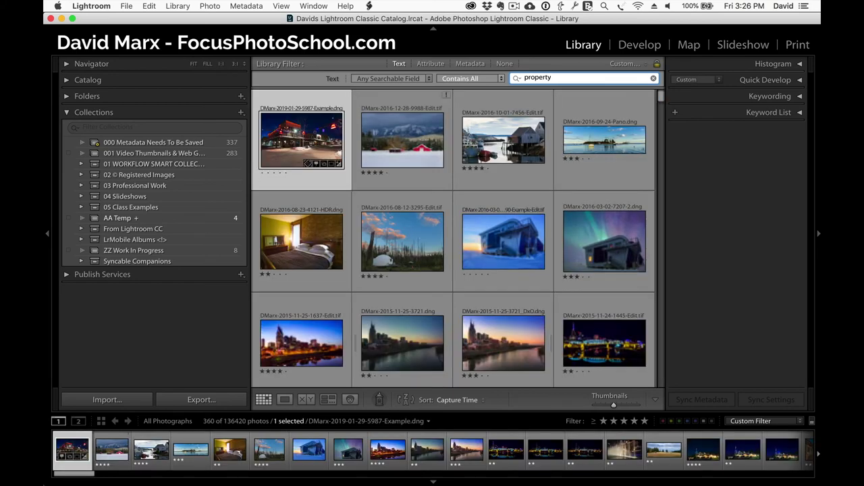
# Open the Casey's street photo alone and zoom in on the sign and back out.
pyautogui.doubleClick(301, 140)
pyautogui.click(443, 236)
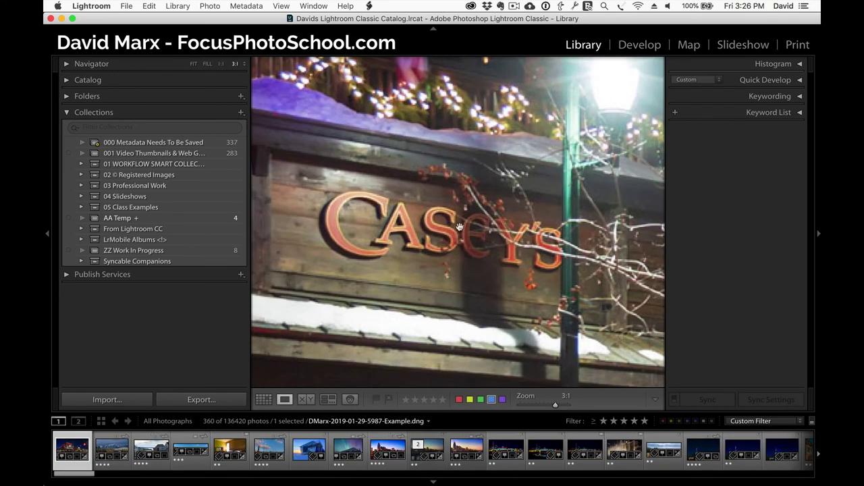
pyautogui.click(444, 236)
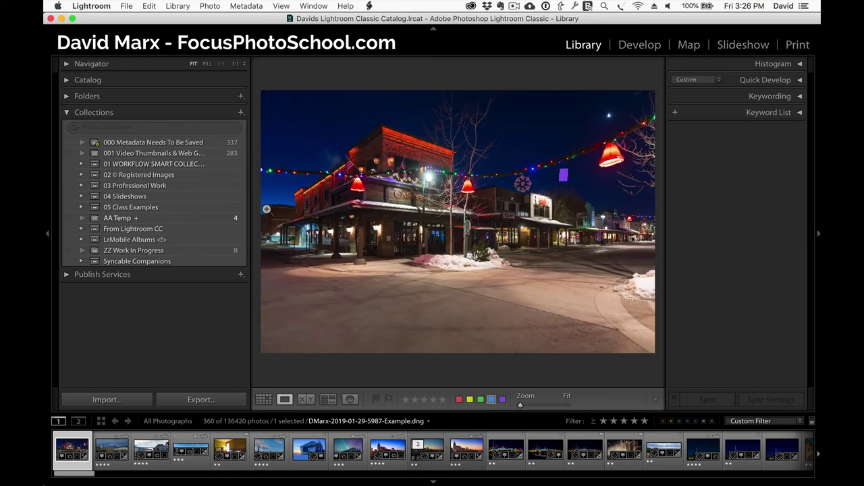
# Create a smart collection named 'Easy Stock Submission' requiring a rating of at least four stars.
pyautogui.click(241, 114)
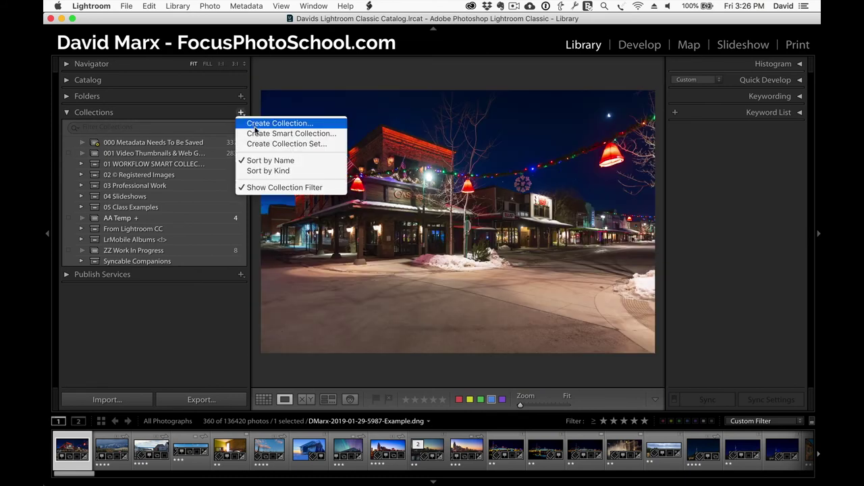
pyautogui.click(317, 133)
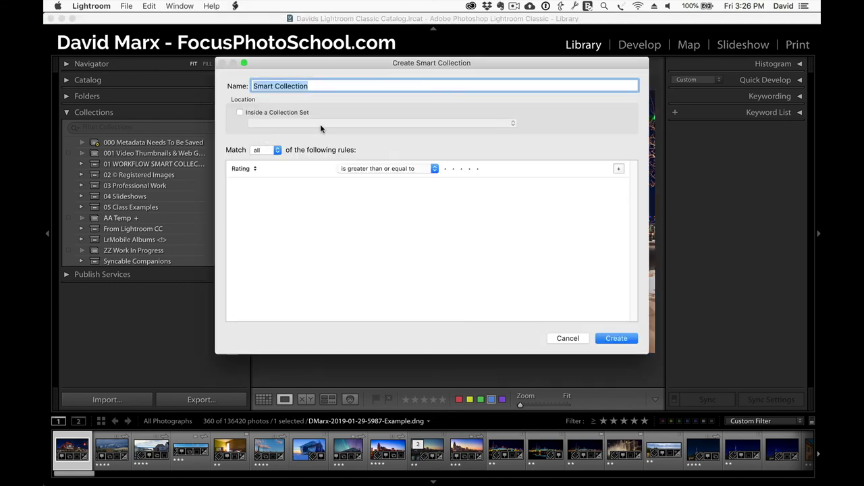
pyautogui.write('Easy look S')
pyautogui.press('BackSpace')
pyautogui.press('BackSpace')
pyautogui.press('BackSpace')
pyautogui.press('BackSpace')
pyautogui.press('BackSpace')
pyautogui.press('BackSpace')
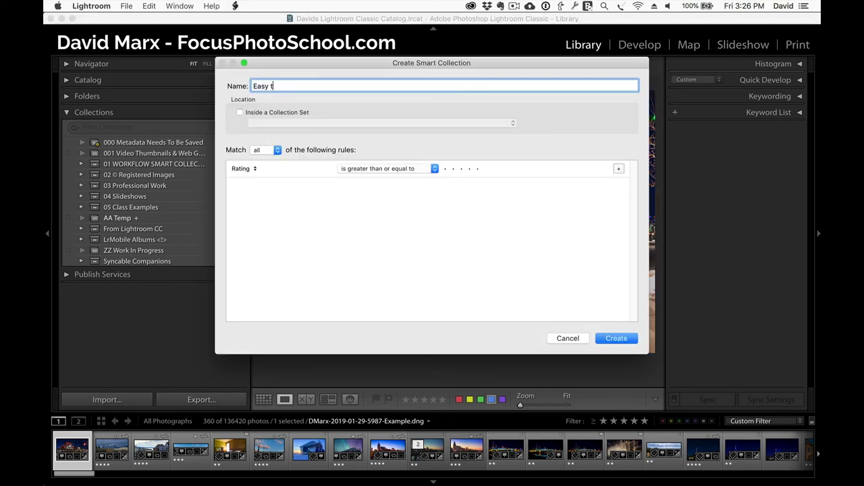
pyautogui.write('Stock Submission')
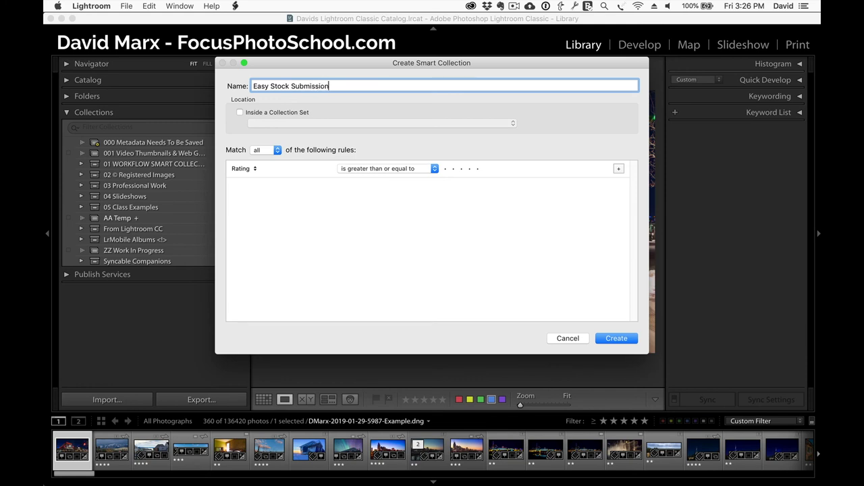
pyautogui.click(464, 169)
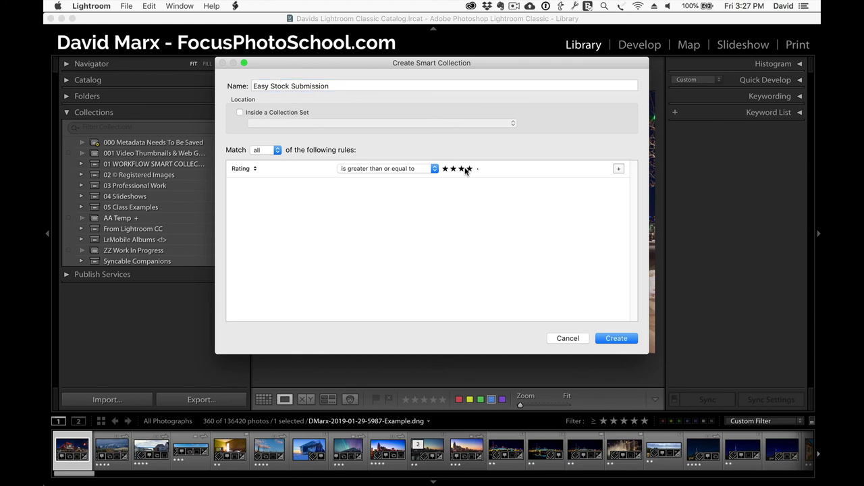
# Add a Camera Info > ISO Speed Rating rule with the value 1000.
pyautogui.click(619, 169)
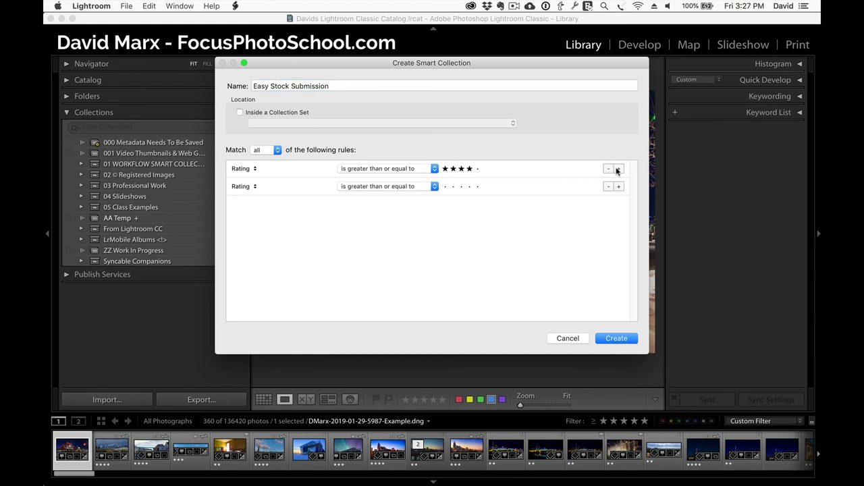
pyautogui.click(247, 189)
pyautogui.moveTo(262, 247)
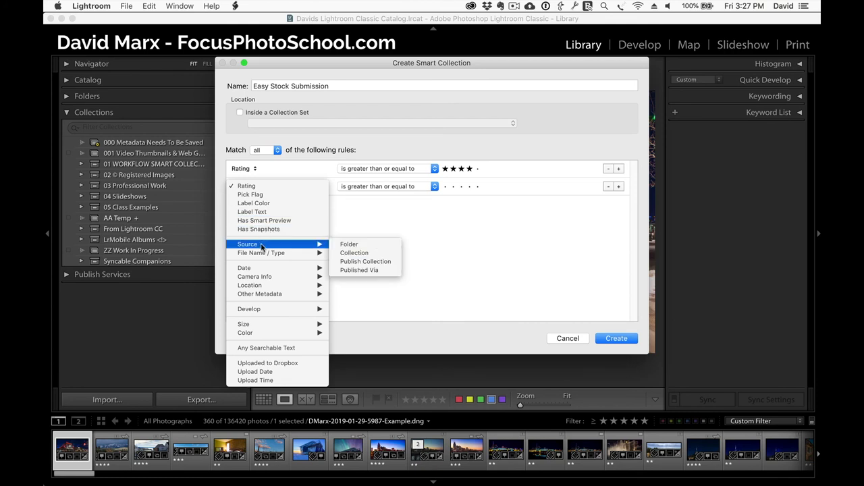
pyautogui.moveTo(268, 294)
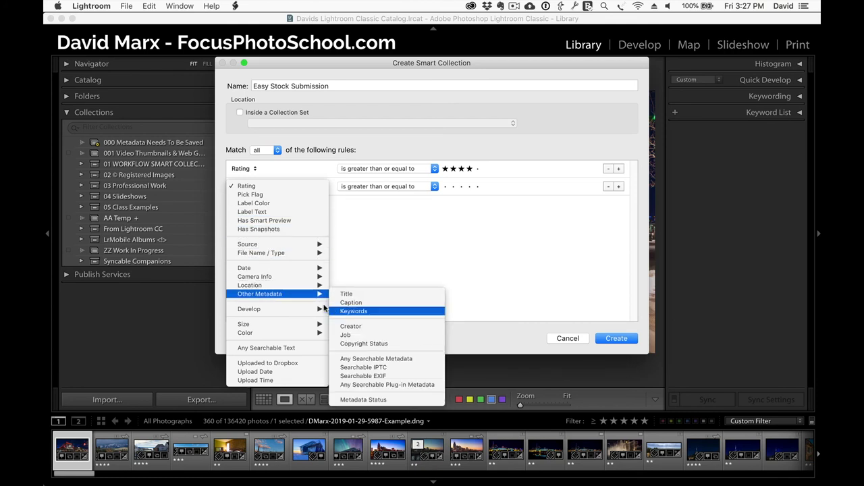
pyautogui.moveTo(300, 277)
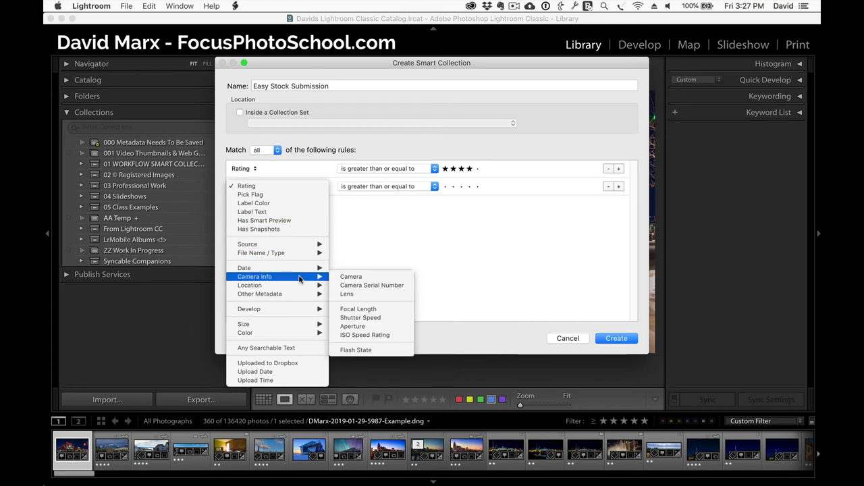
pyautogui.click(364, 335)
pyautogui.click(468, 186)
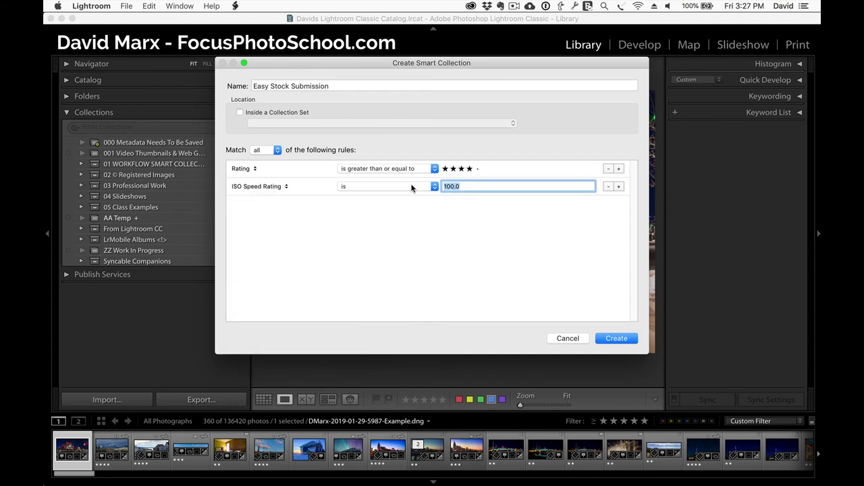
pyautogui.press('BackSpace')
pyautogui.write('1000')
pyautogui.press('alt')
pyautogui.press('alt')
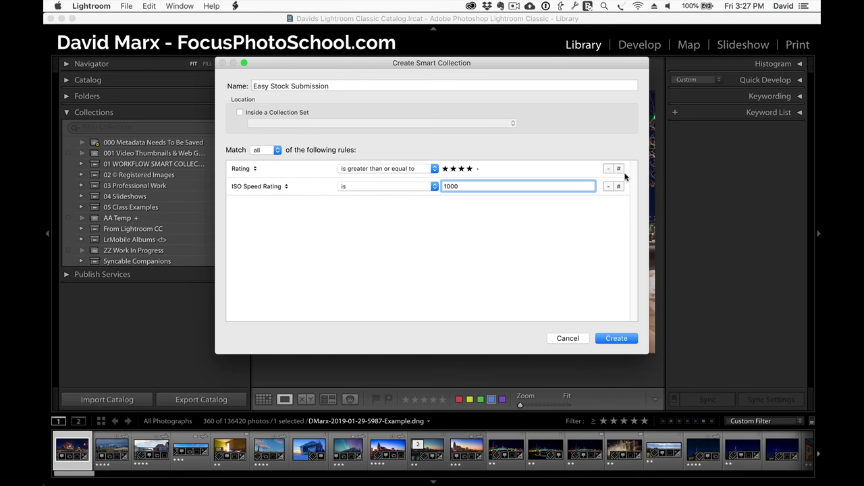
# Add a nested 'None of the following are true' group with Keywords contains 'Portrait'.
pyautogui.keyDown('alt'); pyautogui.click(616, 186); pyautogui.keyUp('alt')
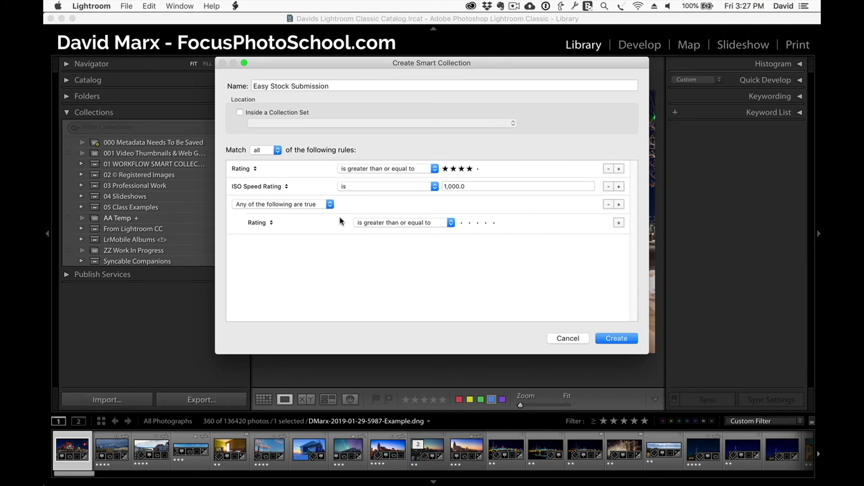
pyautogui.click(323, 204)
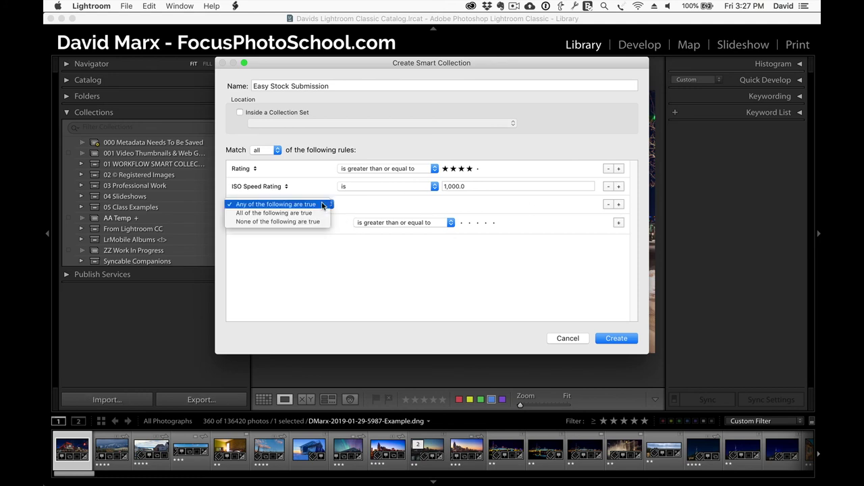
pyautogui.click(308, 223)
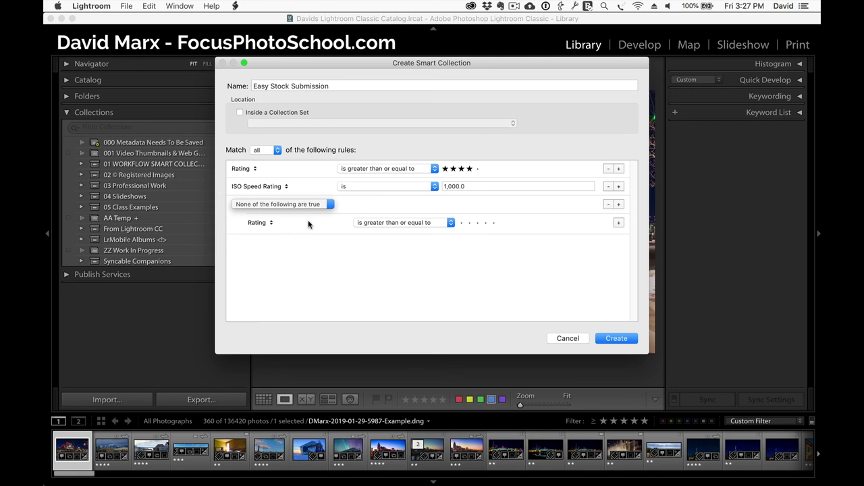
pyautogui.click(263, 222)
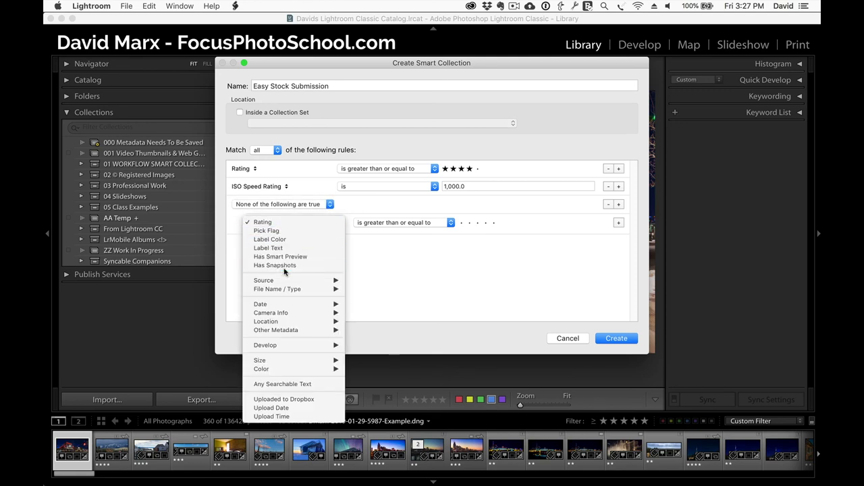
pyautogui.moveTo(289, 305)
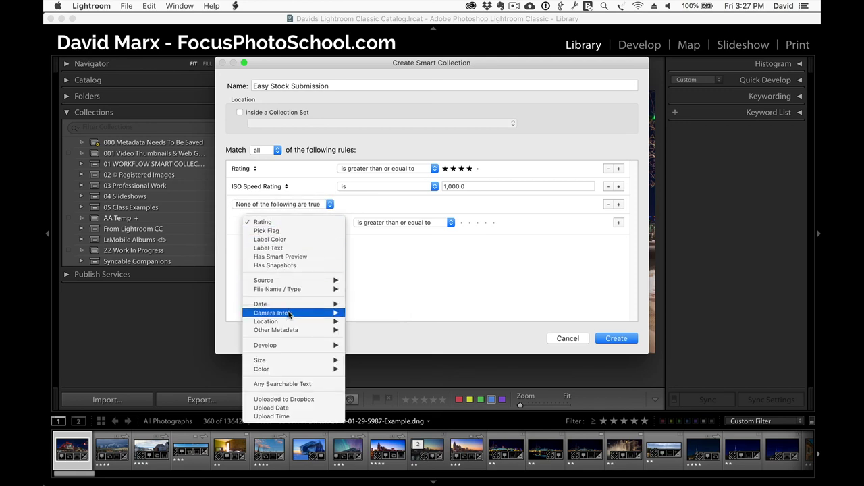
pyautogui.moveTo(292, 330)
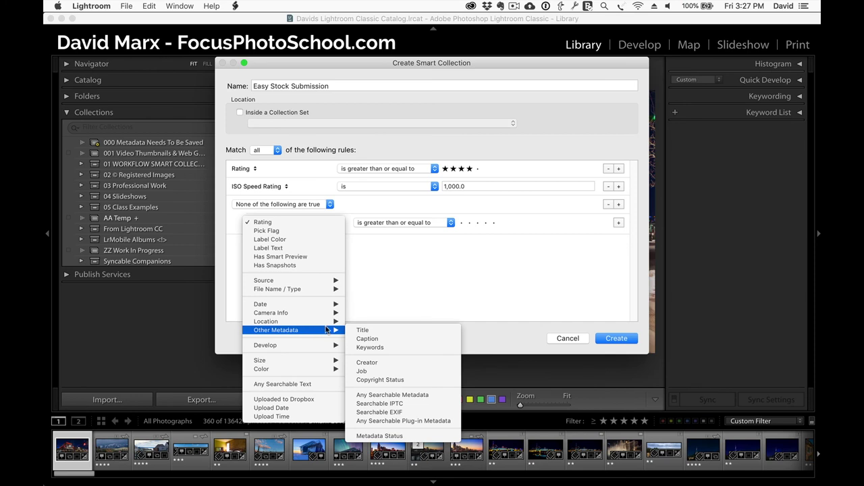
pyautogui.click(369, 347)
pyautogui.write('Por')
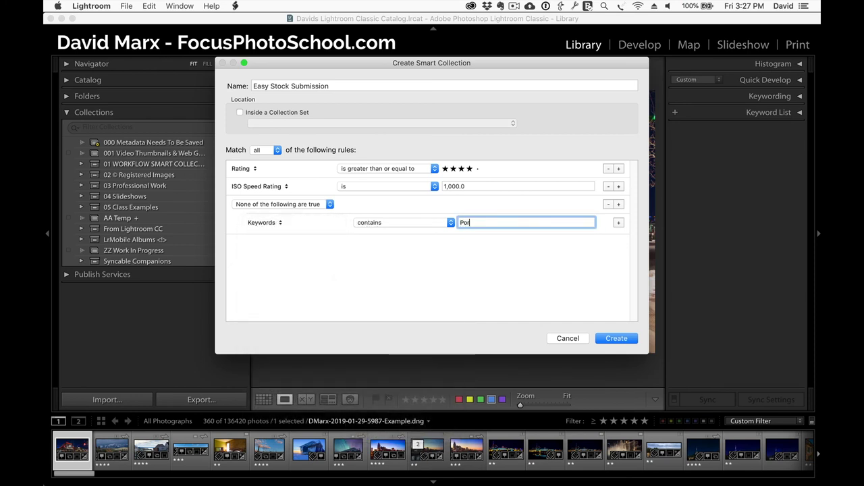
pyautogui.write('trait')
# Add a second excluded rule: Keywords contains 'Property'.
pyautogui.click(618, 222)
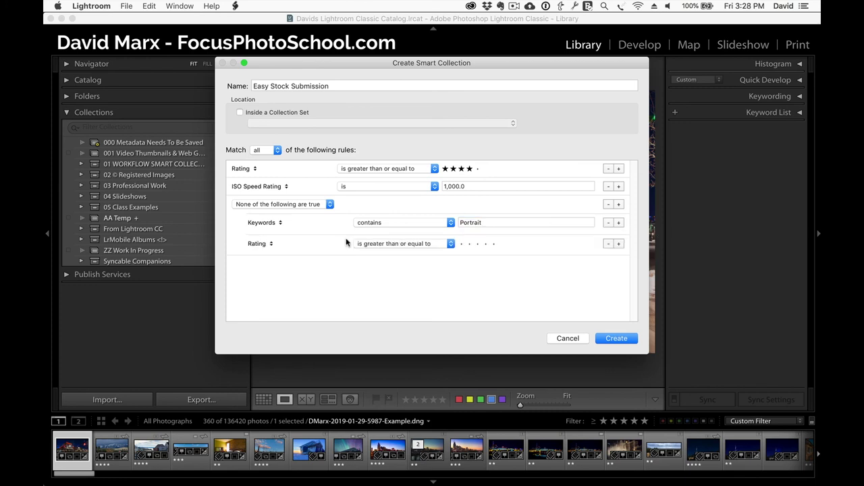
pyautogui.click(260, 245)
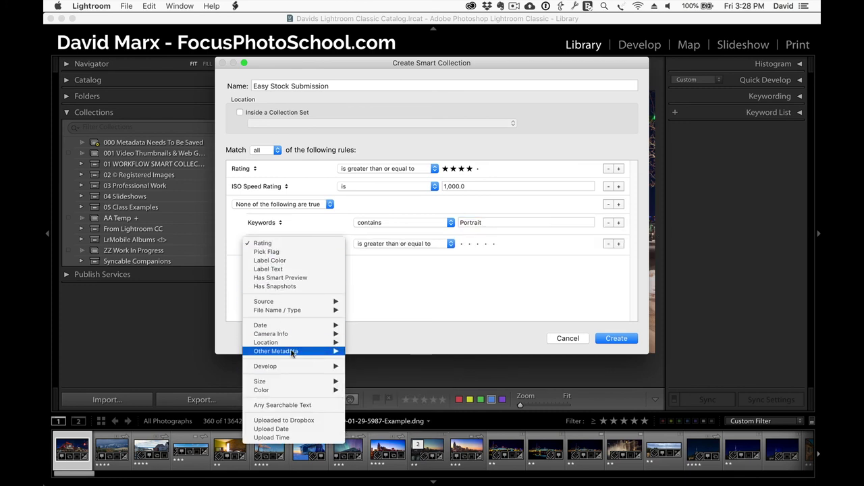
pyautogui.moveTo(294, 352)
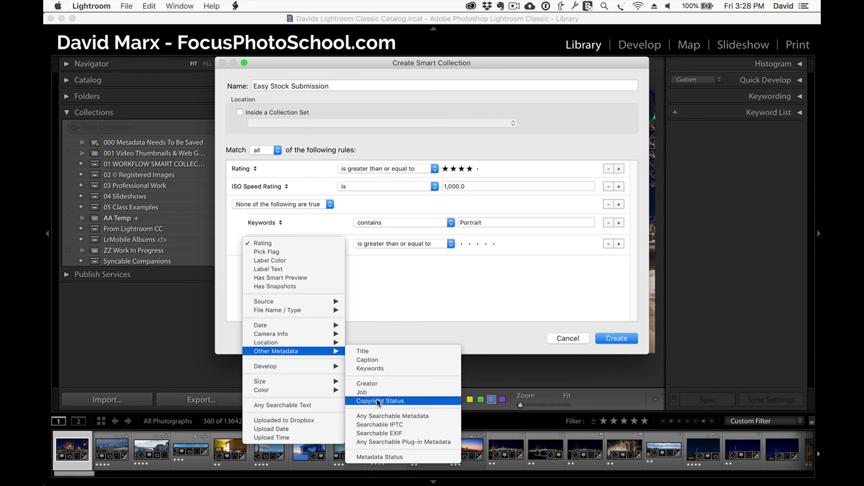
pyautogui.click(373, 368)
pyautogui.click(475, 242)
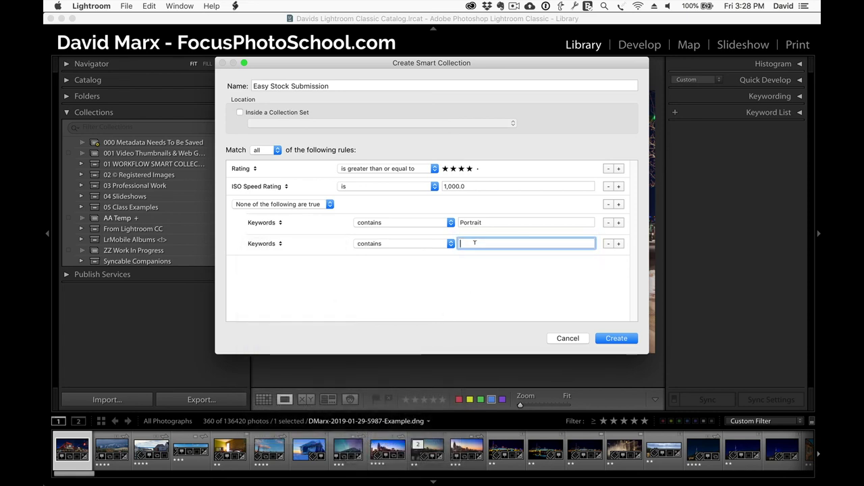
pyautogui.write('Property')
# Confirm the group still excludes matches and create the Easy Stock Submission collection.
pyautogui.click(316, 205)
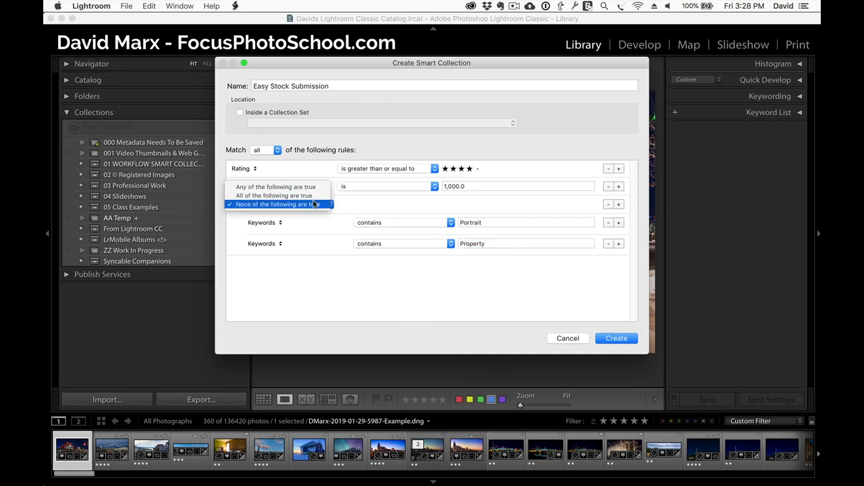
pyautogui.click(317, 204)
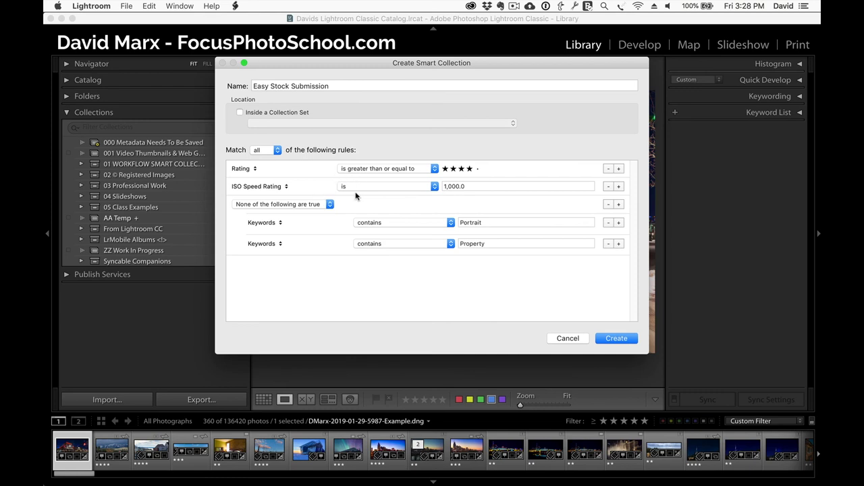
pyautogui.press('alt')
pyautogui.click(628, 338)
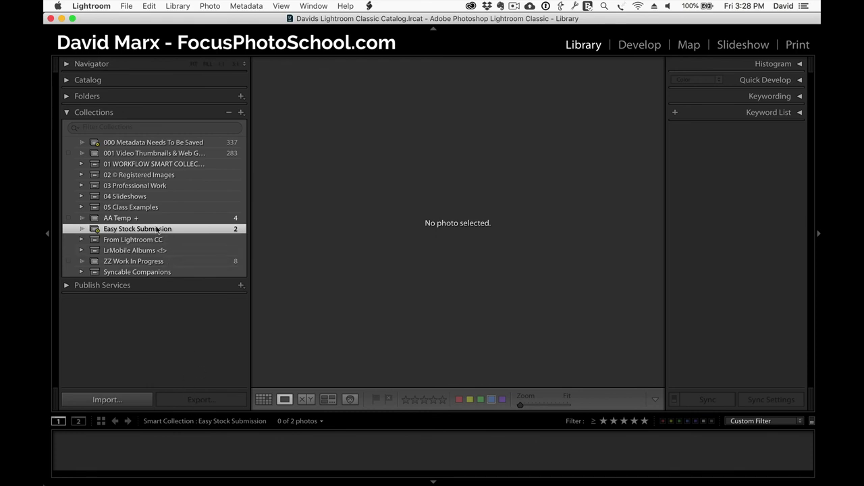
# Edit Easy Stock Submission so the ISO Speed Rating rule uses 'is less than', and save.
pyautogui.rightClick(157, 230)
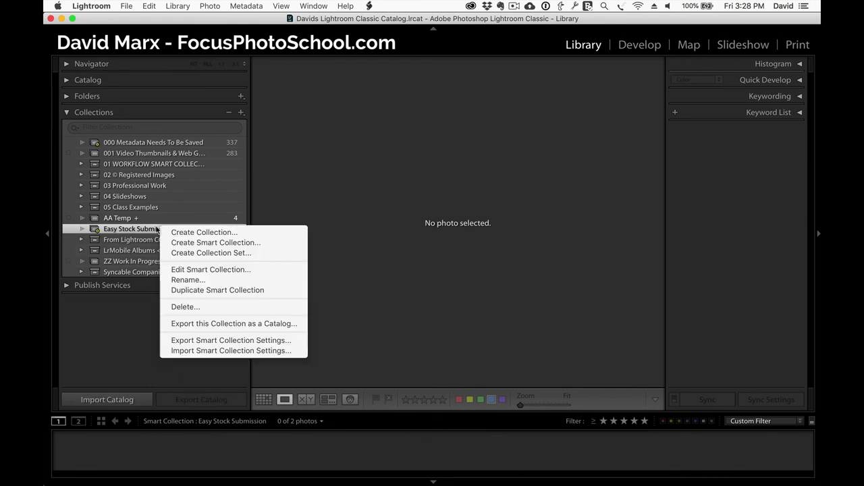
pyautogui.click(194, 269)
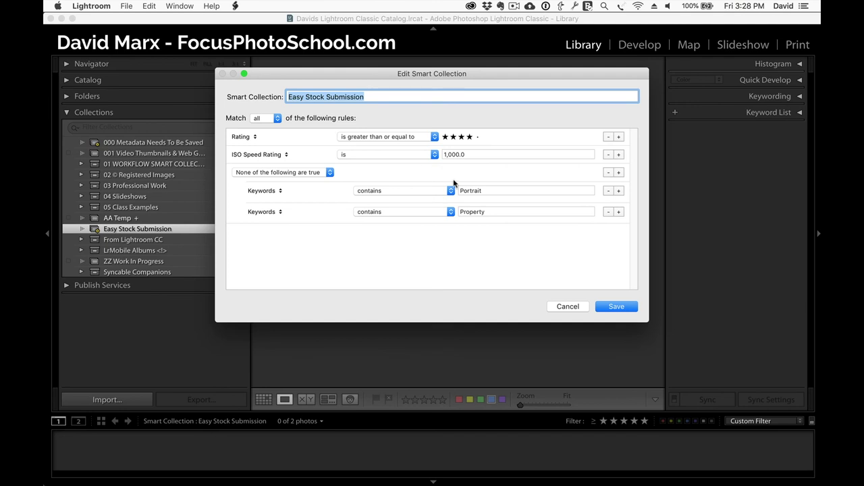
pyautogui.click(429, 155)
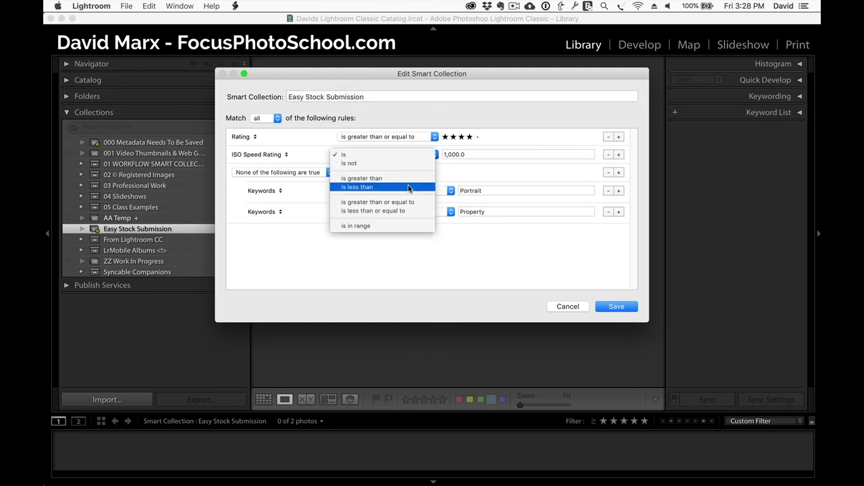
pyautogui.click(395, 187)
pyautogui.click(622, 307)
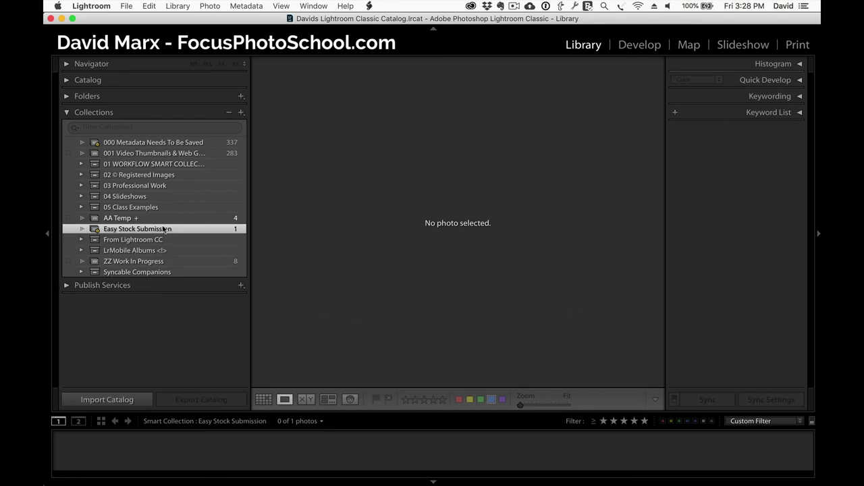
# Reopen the collection's rules, re-enter the ISO limit as 1000, and save.
pyautogui.rightClick(164, 229)
pyautogui.click(193, 269)
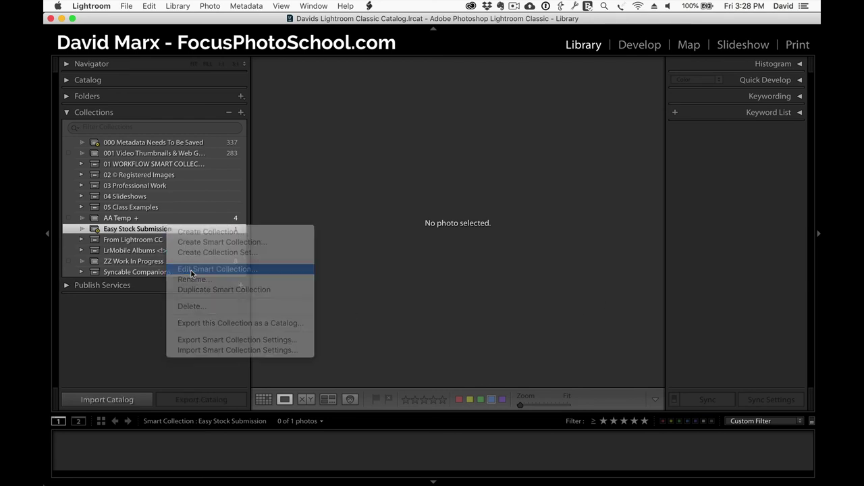
pyautogui.doubleClick(474, 155)
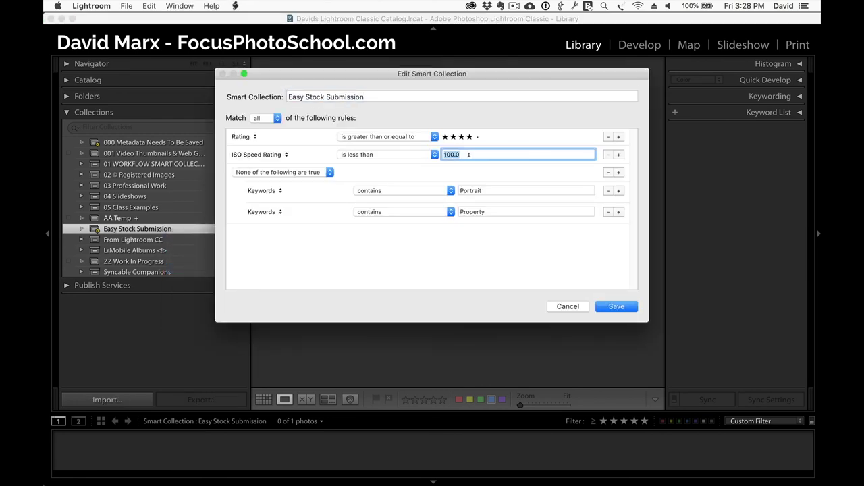
pyautogui.write('1000')
pyautogui.press('Return')
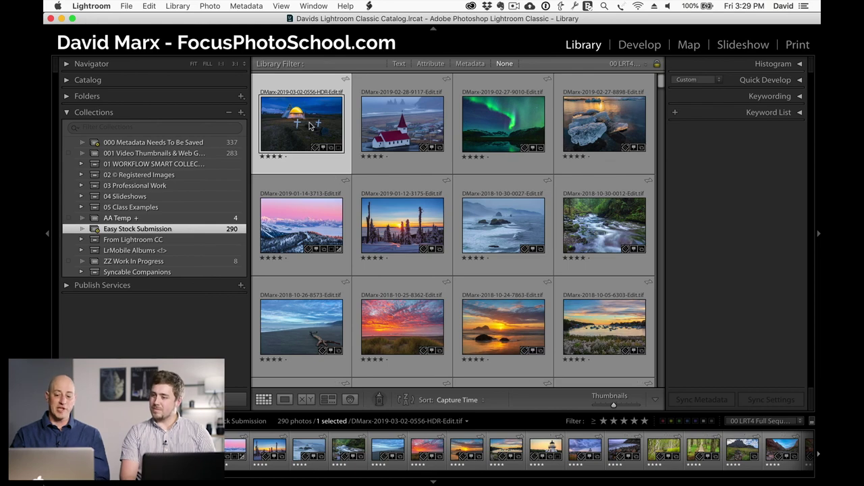
# Scroll through the 290 collected photos, then reopen Easy Stock Submission's rules via Edit Smart Collection.
pyautogui.scroll(-15, 421, 256)
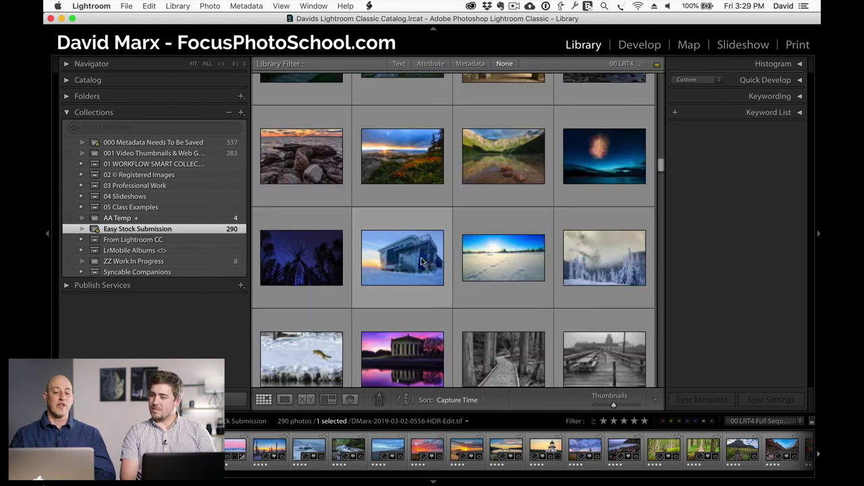
pyautogui.scroll(15, 421, 262)
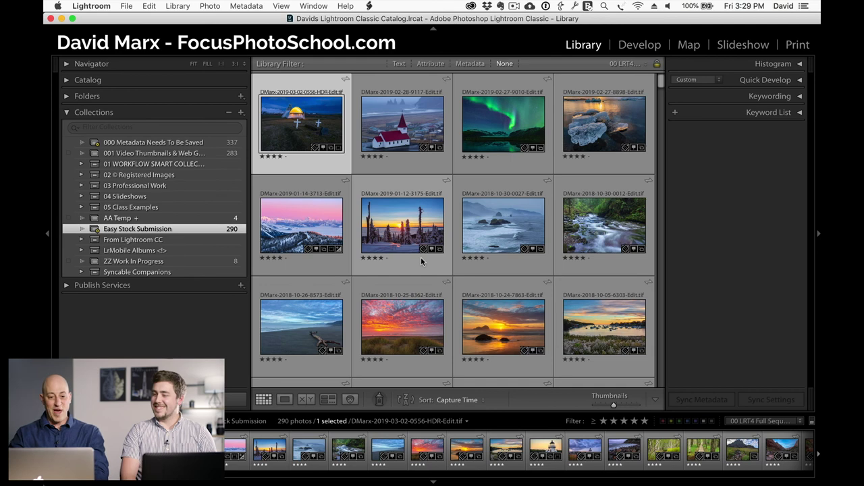
pyautogui.rightClick(133, 227)
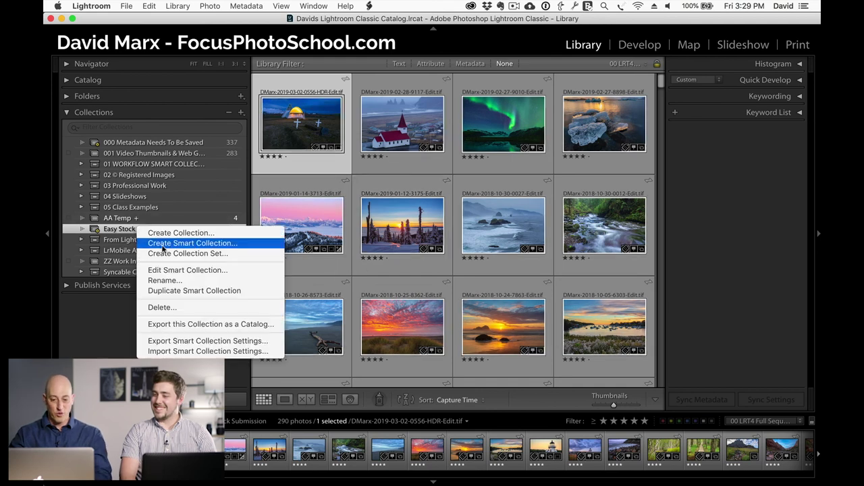
pyautogui.click(172, 270)
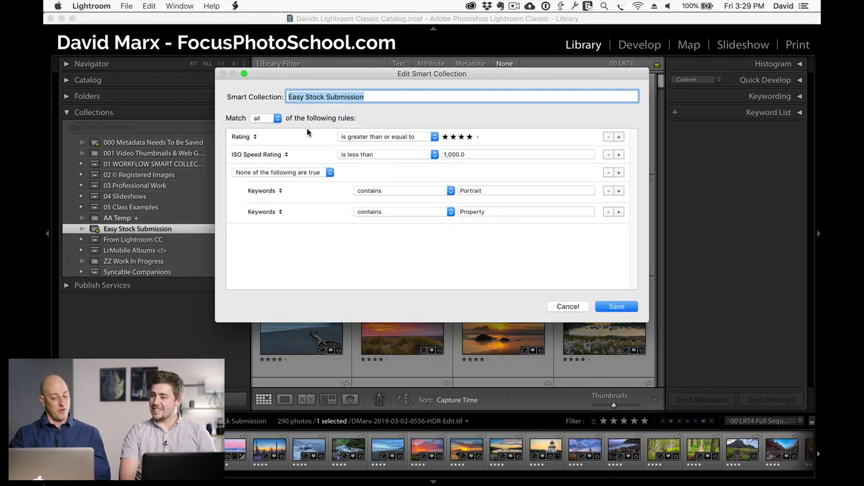